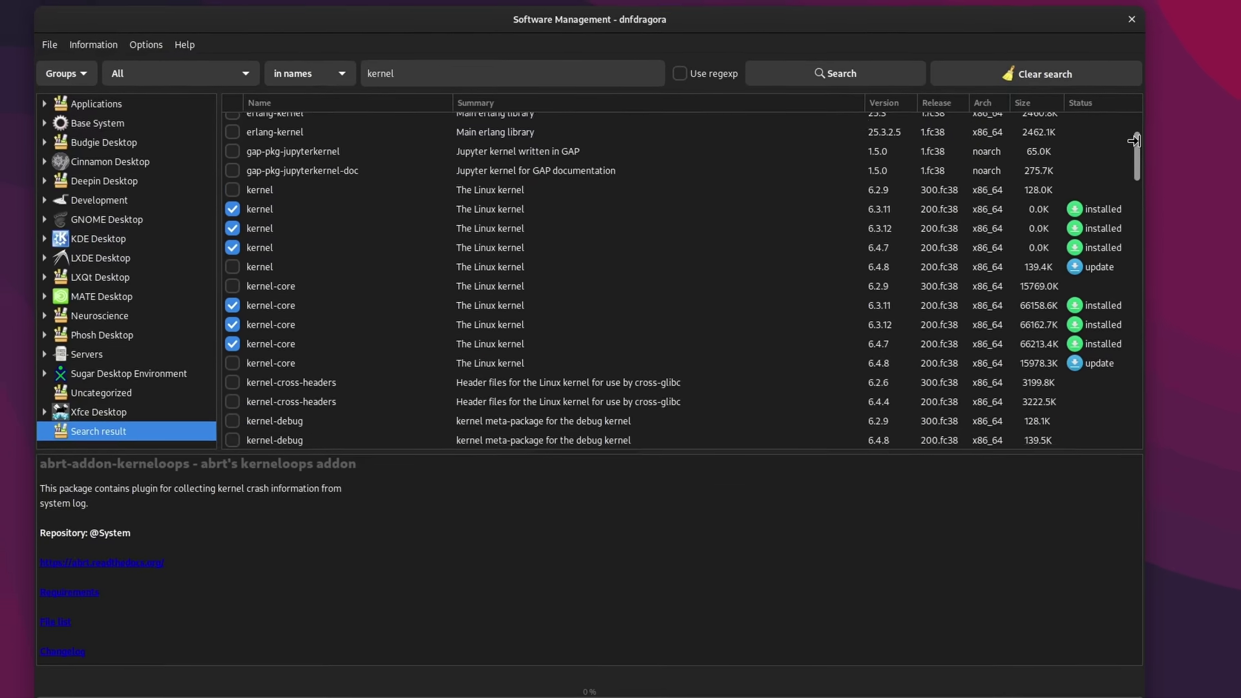
# - Select Flathub (dl.flathub.org, Flatpak) as the install source for Inkscape
pyautogui.moveTo(1134, 140); pyautogui.dragTo(1210, 199)
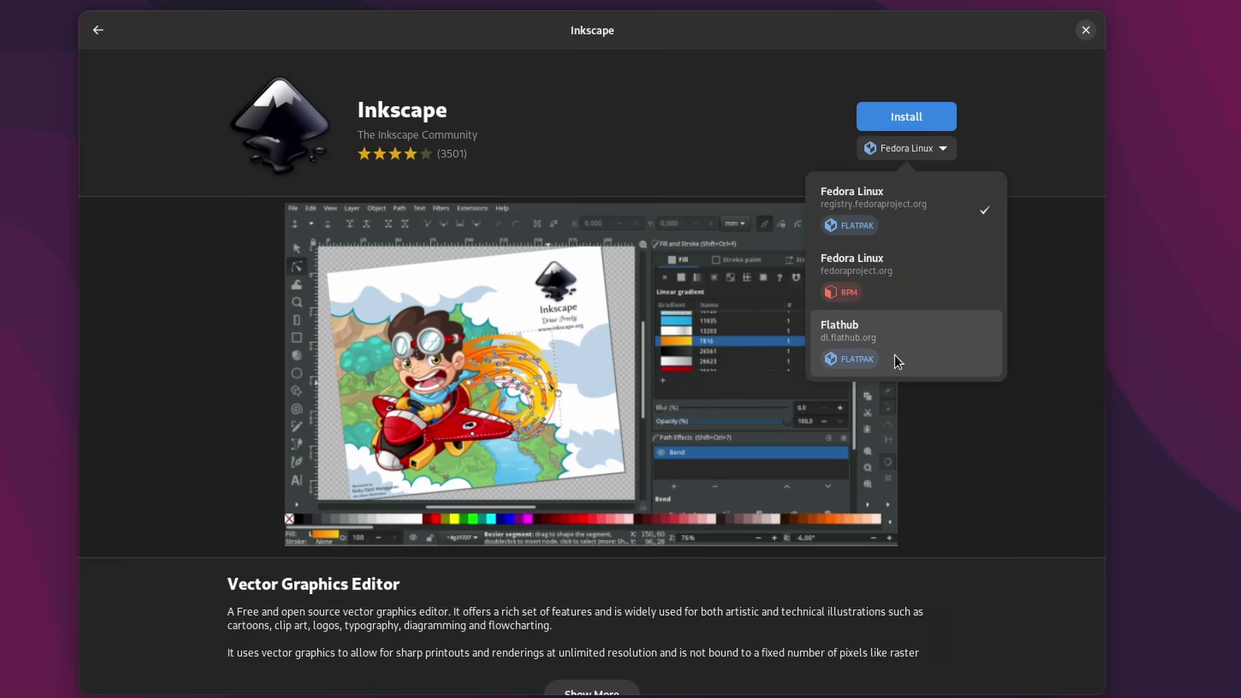
pyautogui.click(894, 359)
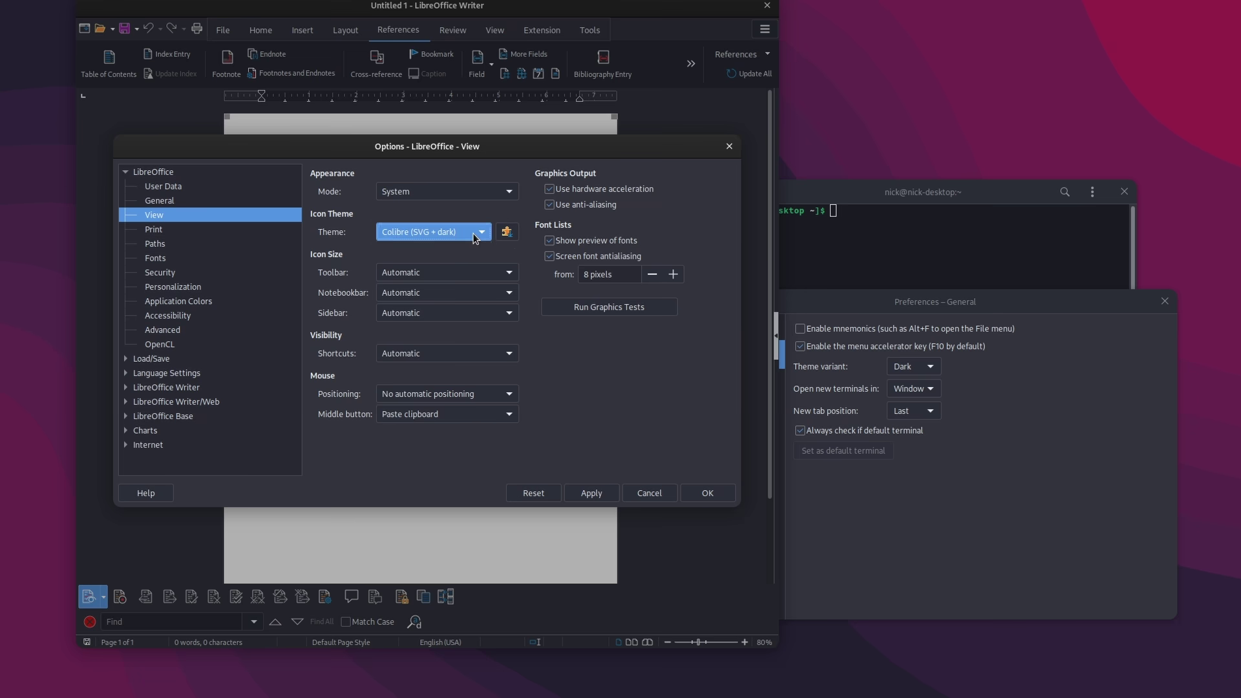
pyautogui.click(475, 237)
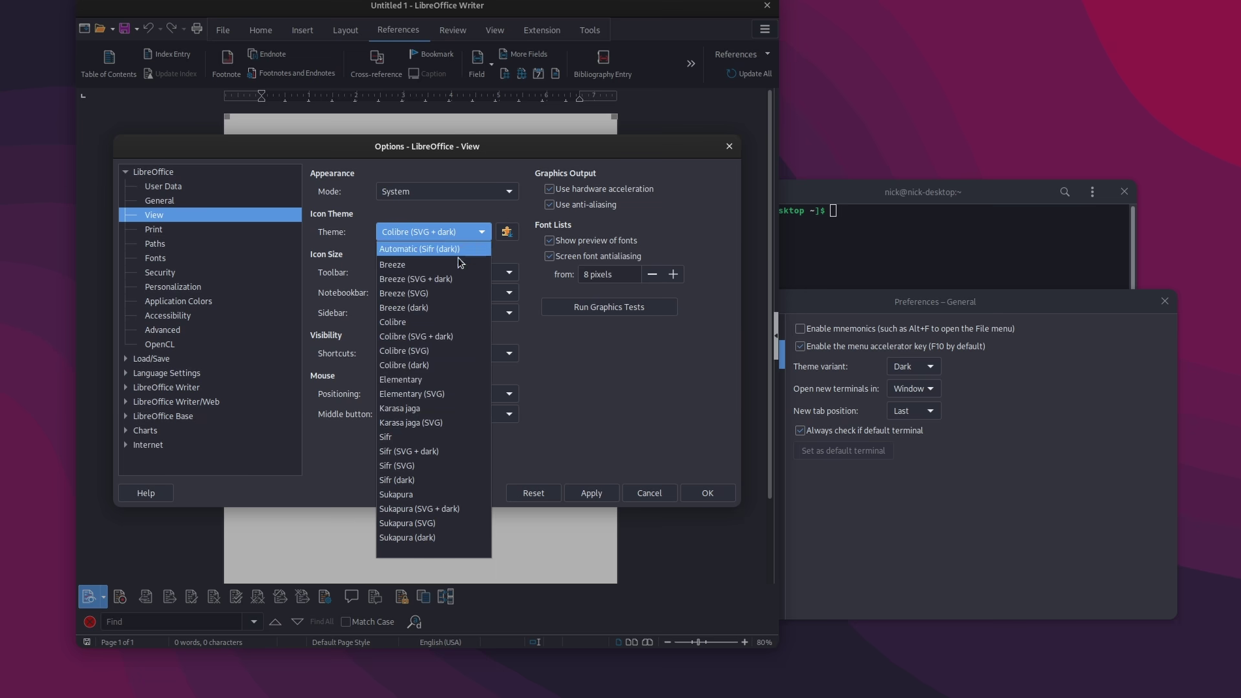
pyautogui.press('Escape')
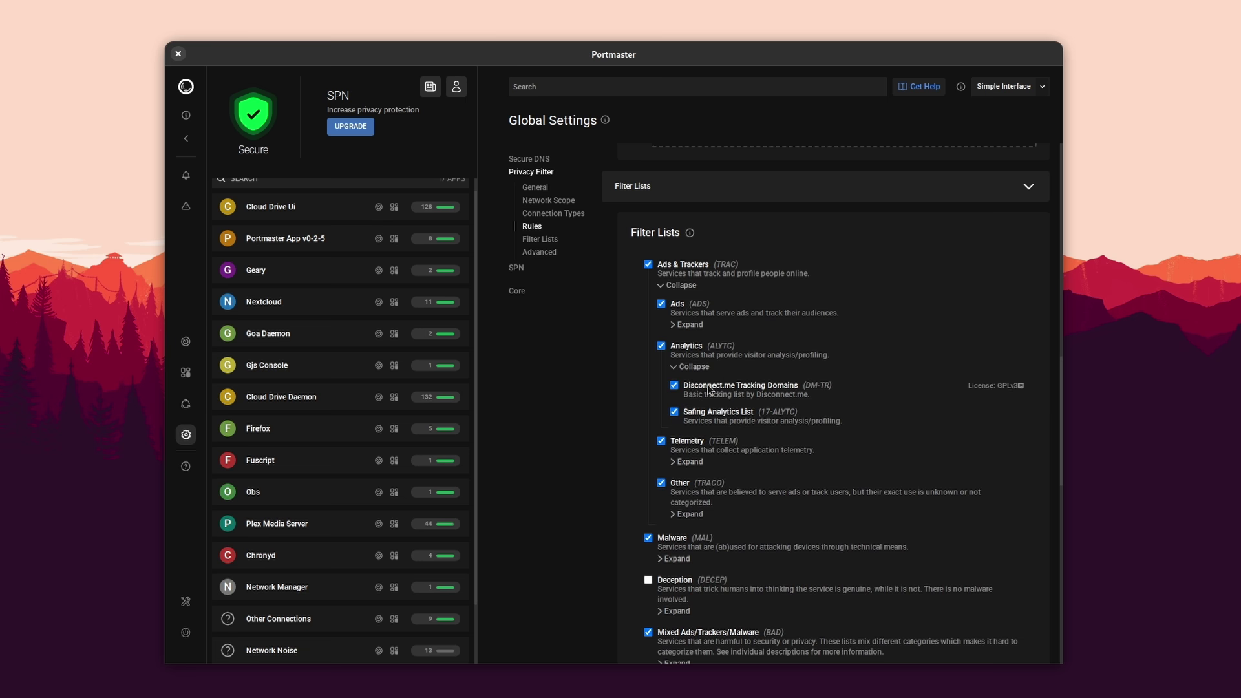
# - Review the Analytics, Telemetry and Other filter lists and Resolve's local connection, then block all its connections
pyautogui.click(700, 369)
pyautogui.click(700, 410)
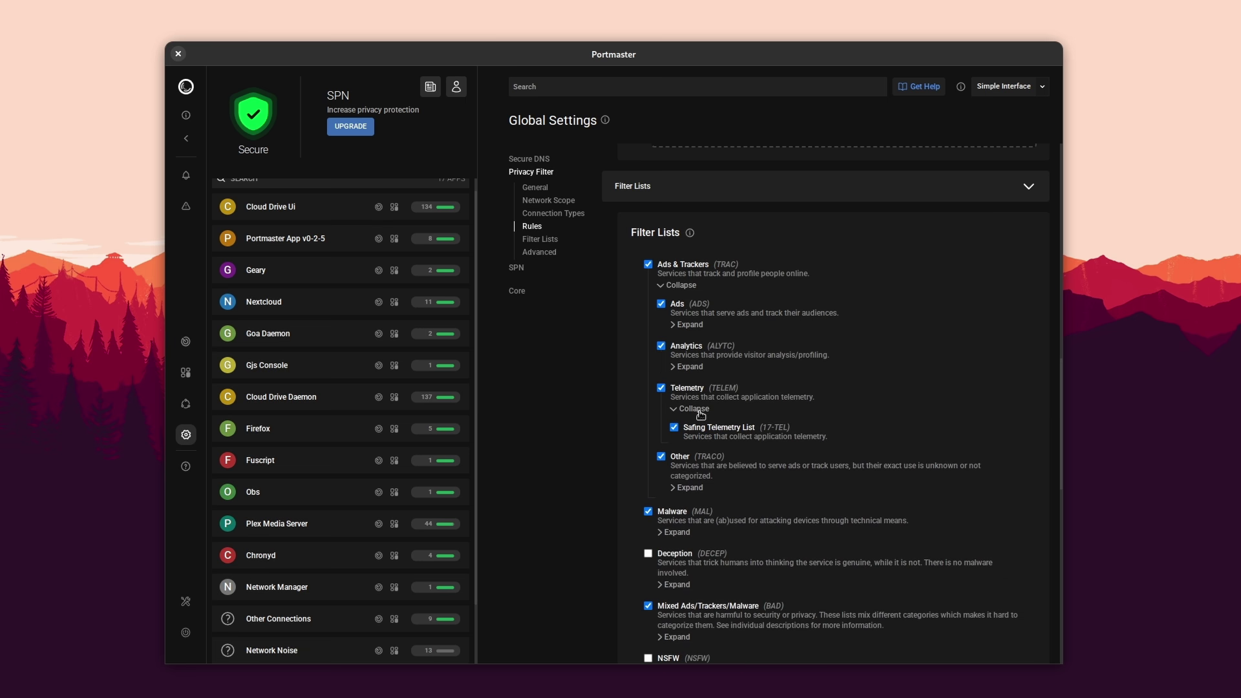
pyautogui.click(700, 413)
pyautogui.click(696, 460)
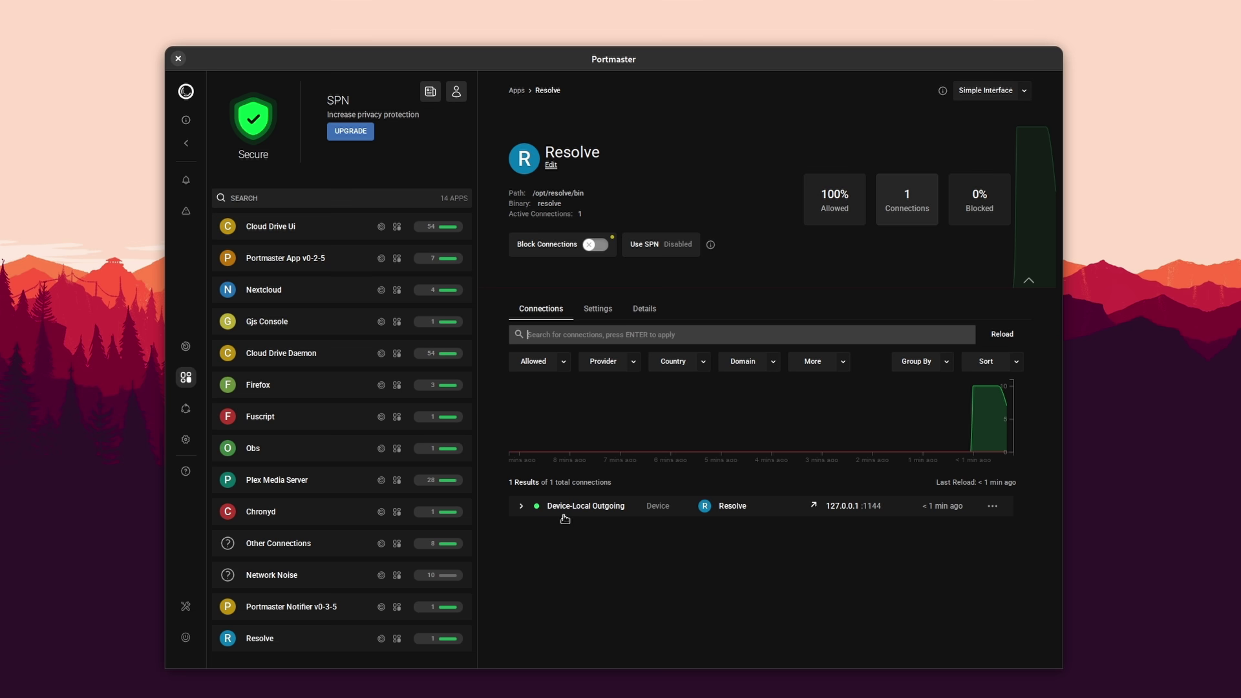
pyautogui.click(521, 506)
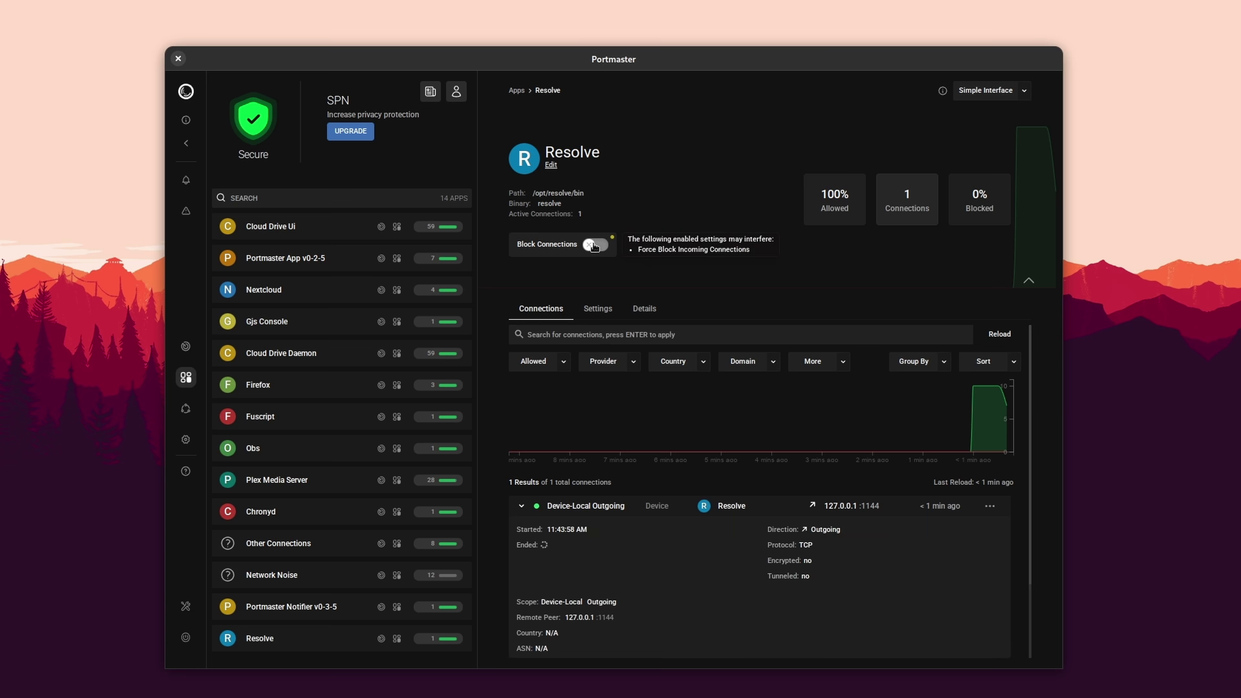
pyautogui.click(594, 245)
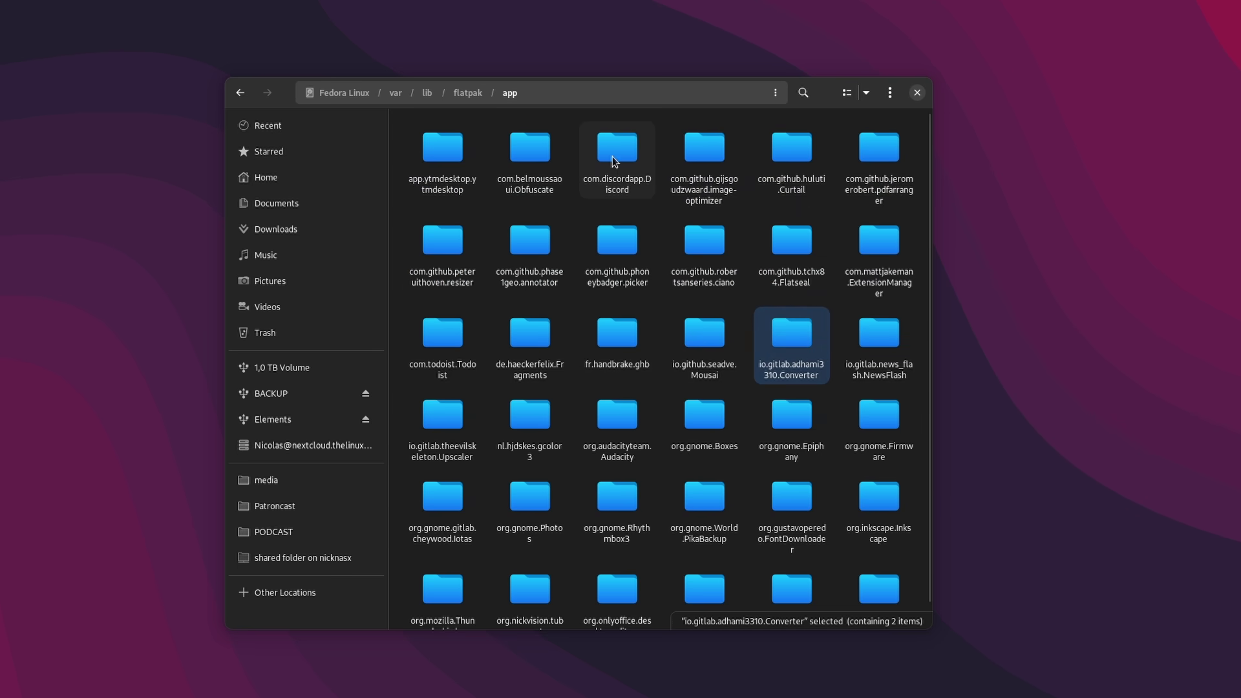
# - Navigate into com.discordapp.Discord > x86_64 > stable > active and the org.freedesktop.Platform runtime folder
pyautogui.doubleClick(612, 155)
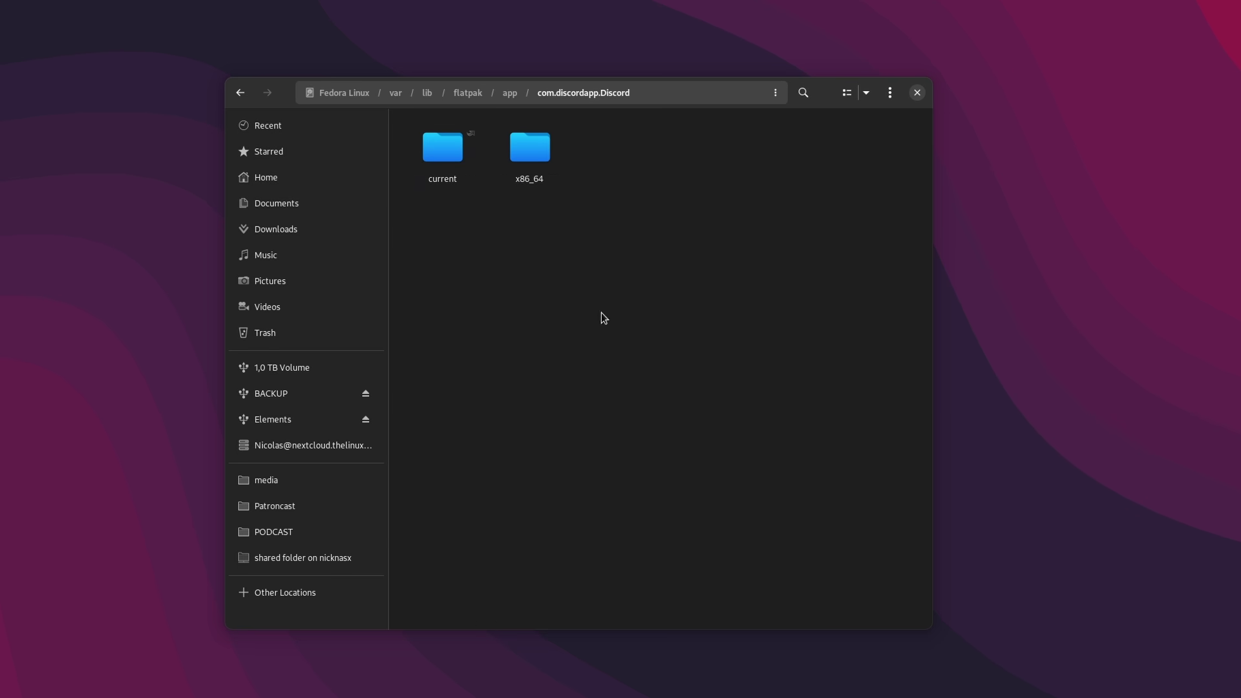
pyautogui.doubleClick(528, 167)
pyautogui.doubleClick(452, 162)
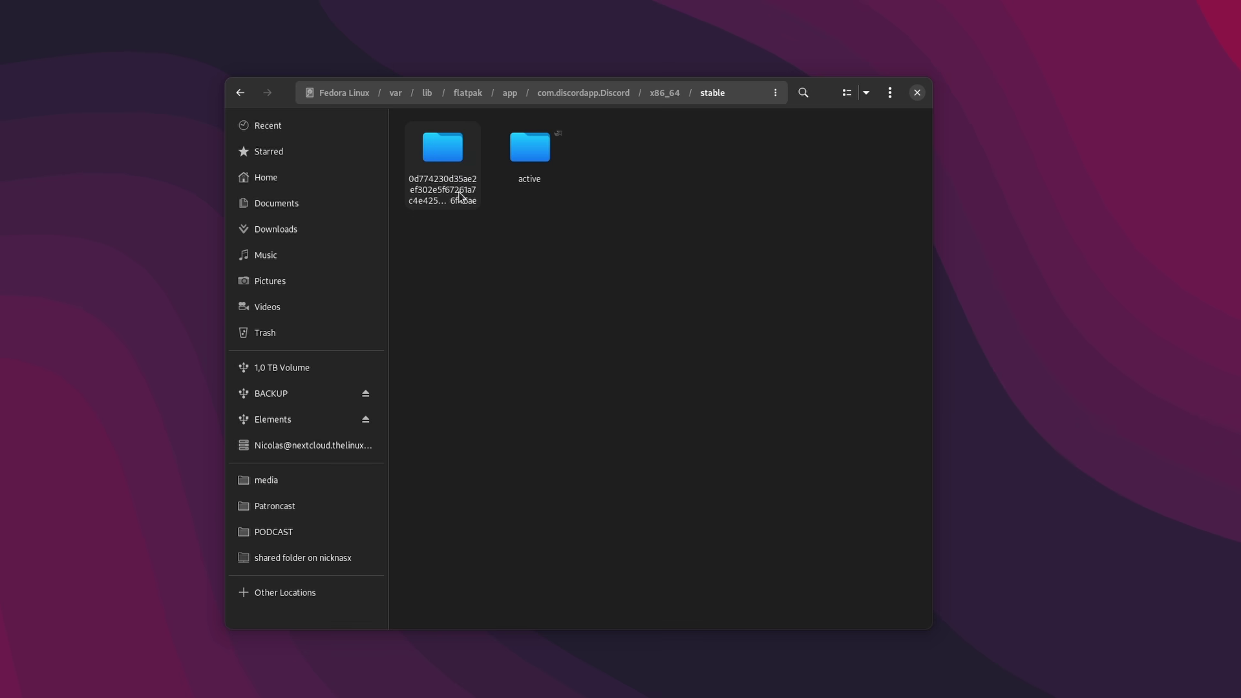
pyautogui.doubleClick(527, 164)
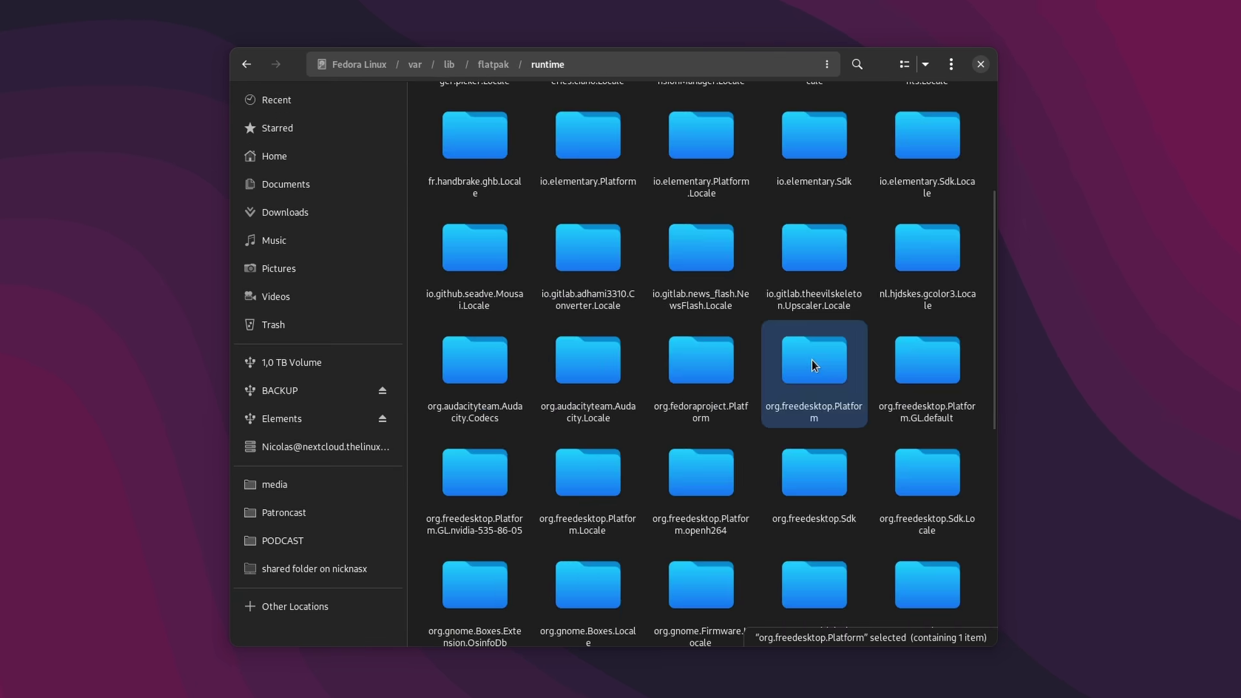
pyautogui.doubleClick(811, 360)
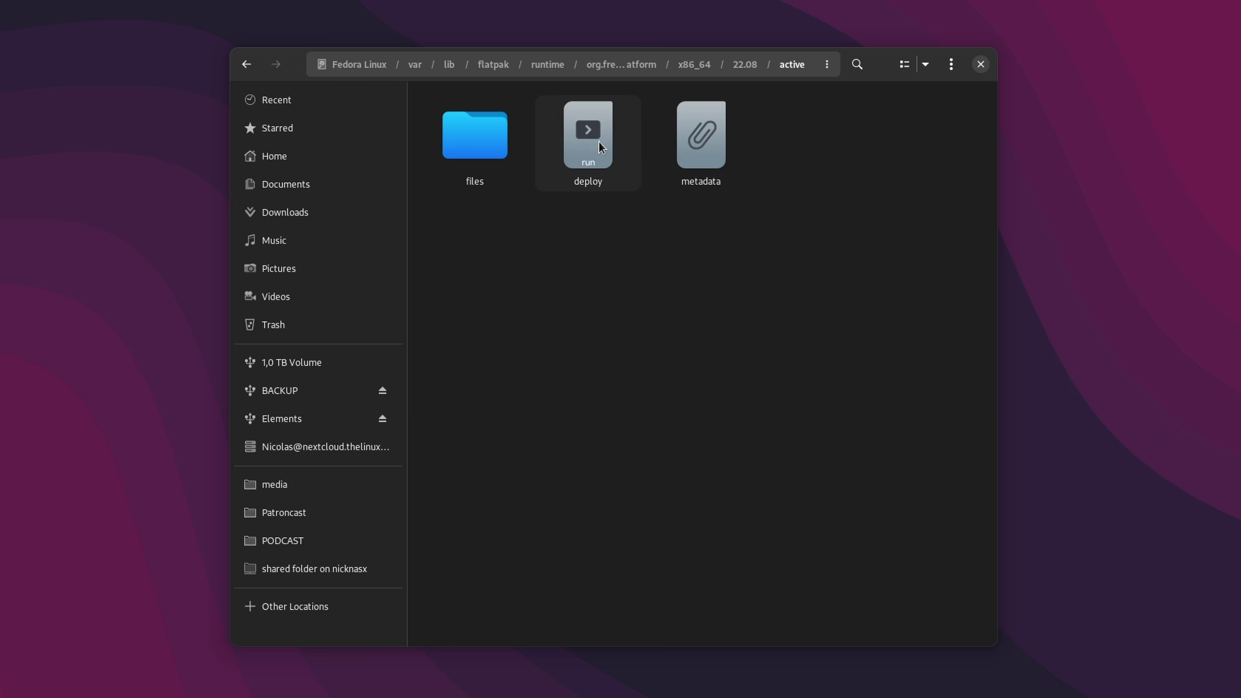
# - Open the lib folder, select the bundled library files, then make the path editable with Ctrl+L
pyautogui.moveTo(463, 340); pyautogui.dragTo(928, 166)
pyautogui.doubleClick(819, 137)
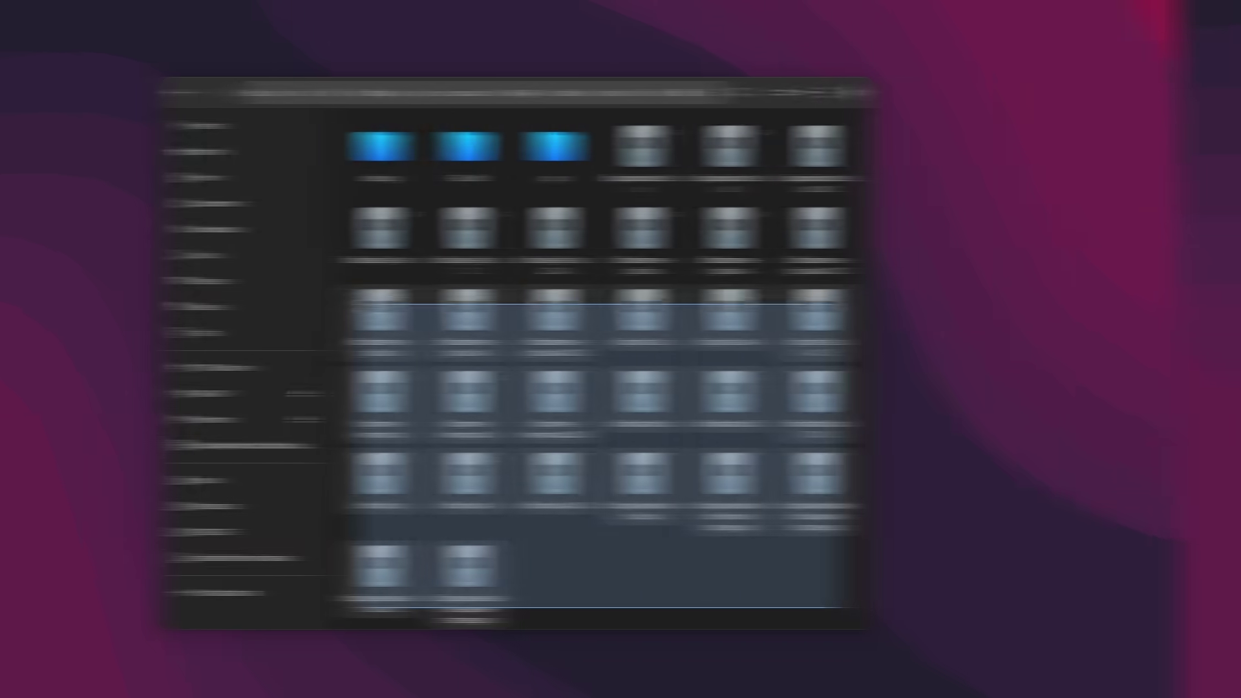
pyautogui.moveTo(900, 607); pyautogui.dragTo(479, 187)
pyautogui.click(860, 603)
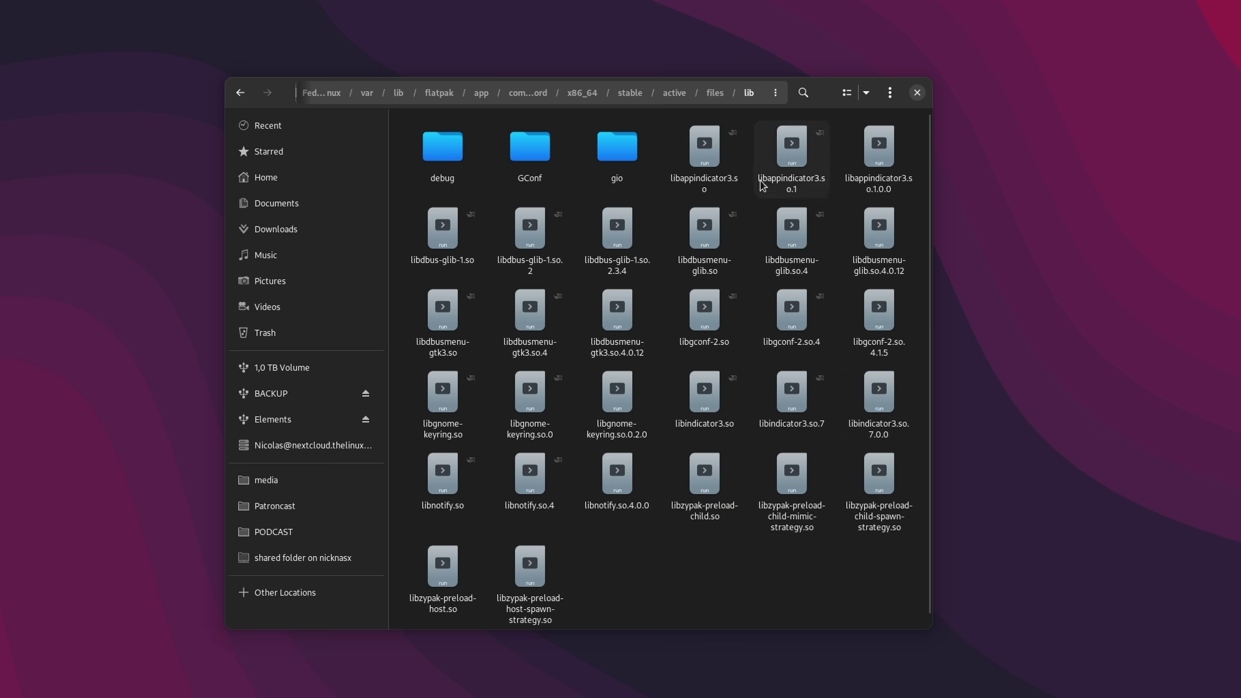
pyautogui.hotkey('ctrl', 'l')
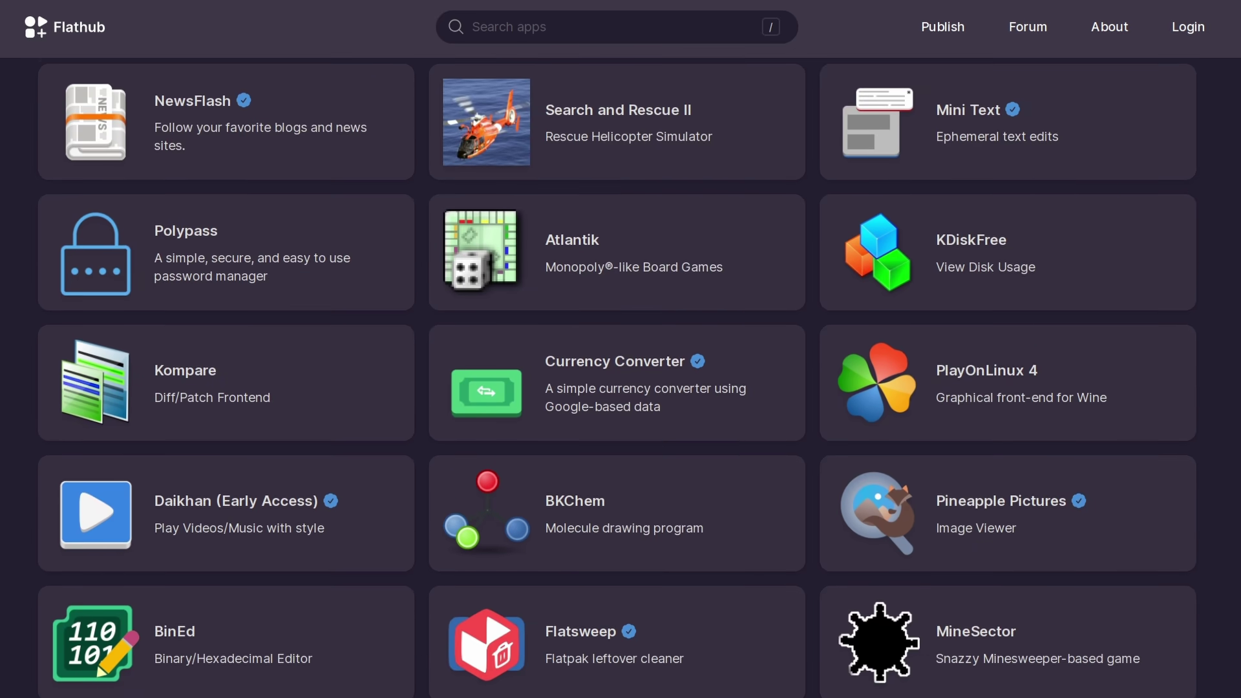
pyautogui.scroll(-8, 1236, 129)
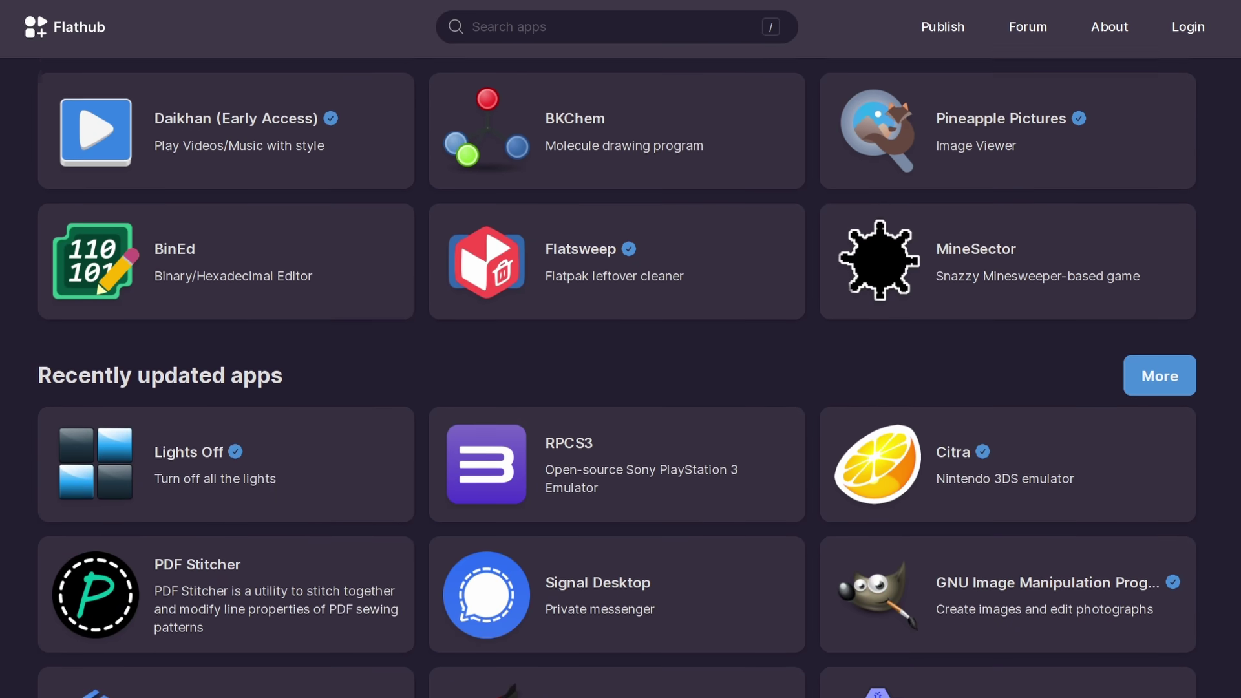
pyautogui.scroll(-3, 1236, 142)
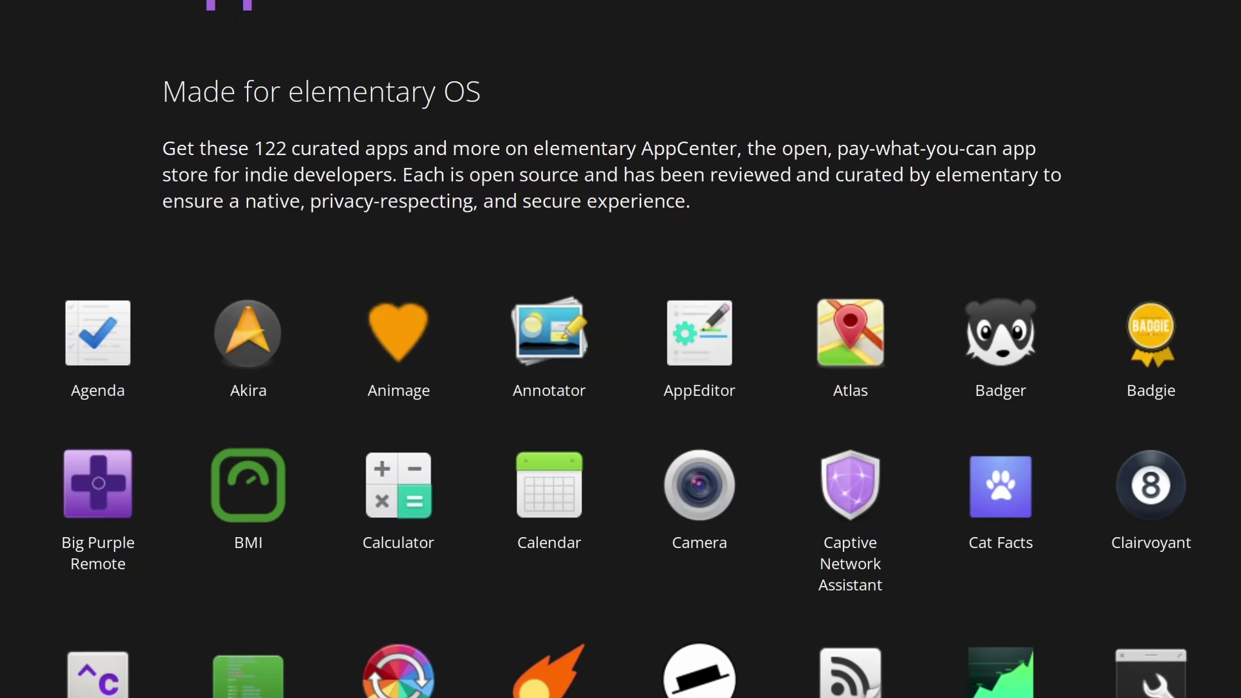
pyautogui.scroll(-8, 620, 349)
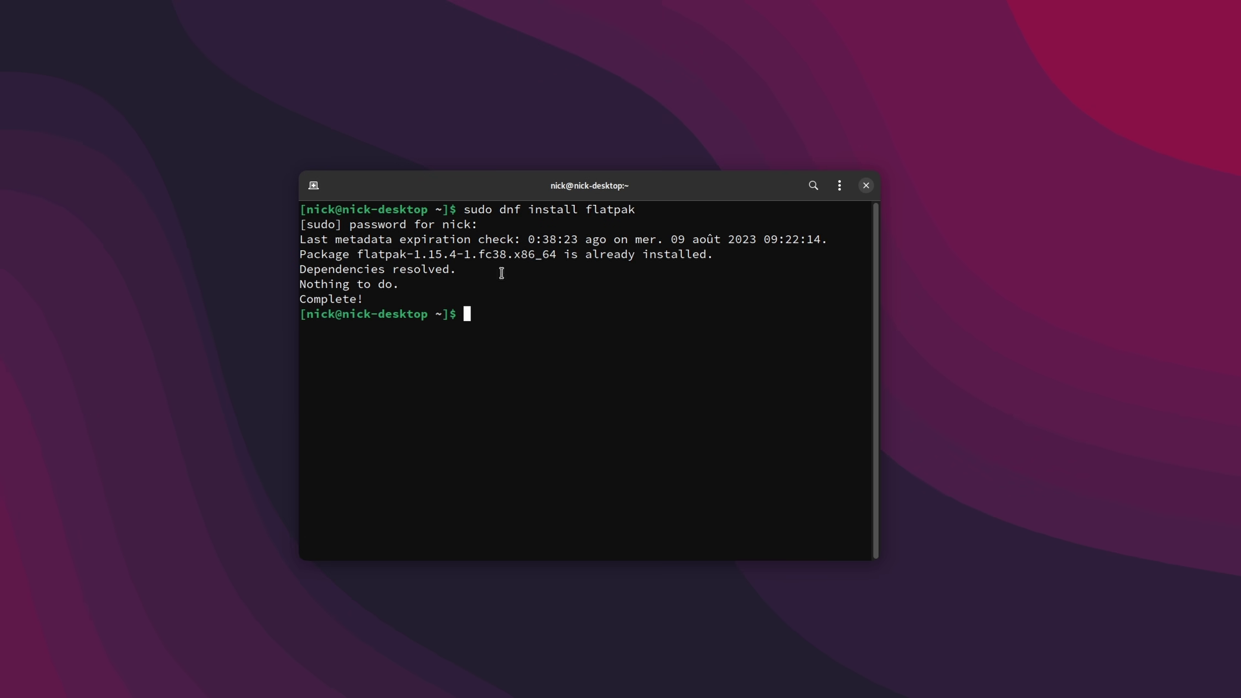
# - Try the flatpak install command, inspect the flatpak not-found message, then clear the screen
pyautogui.moveTo(401, 299); pyautogui.dragTo(310, 273)
pyautogui.click(619, 297)
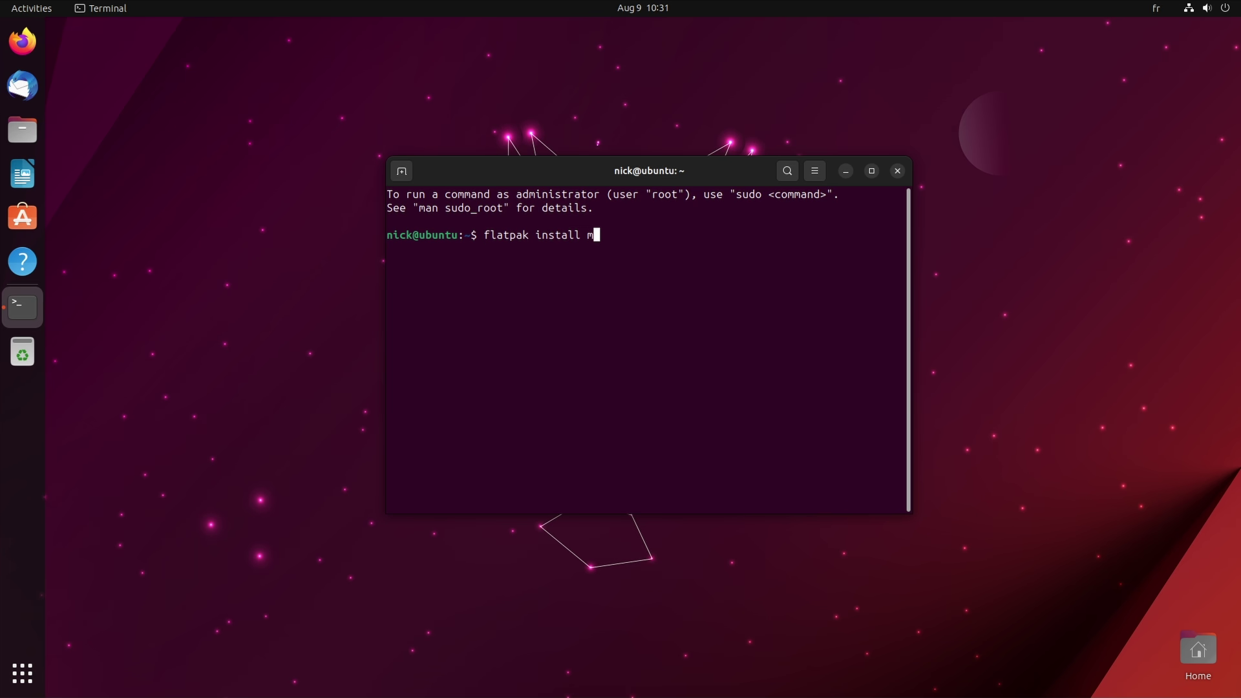
pyautogui.press('Return')
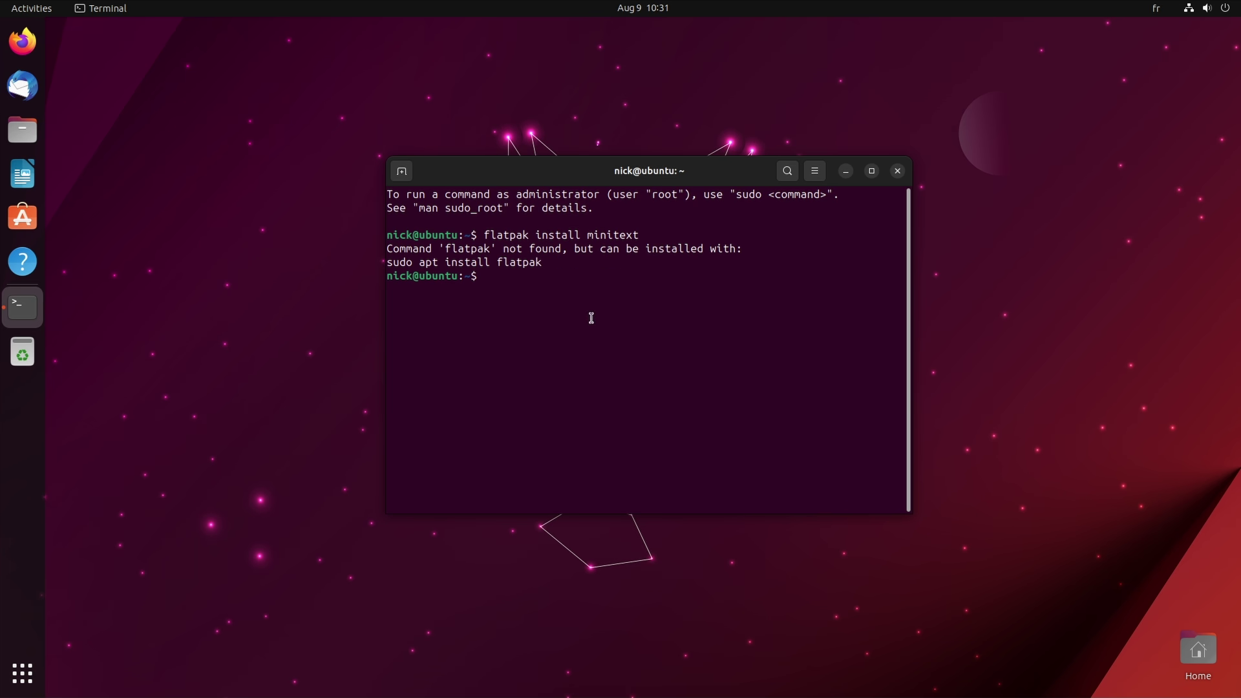
pyautogui.tripleClick(551, 248)
pyautogui.click(601, 254)
pyautogui.moveTo(776, 248); pyautogui.dragTo(512, 274)
pyautogui.click(512, 275)
pyautogui.press('Return')
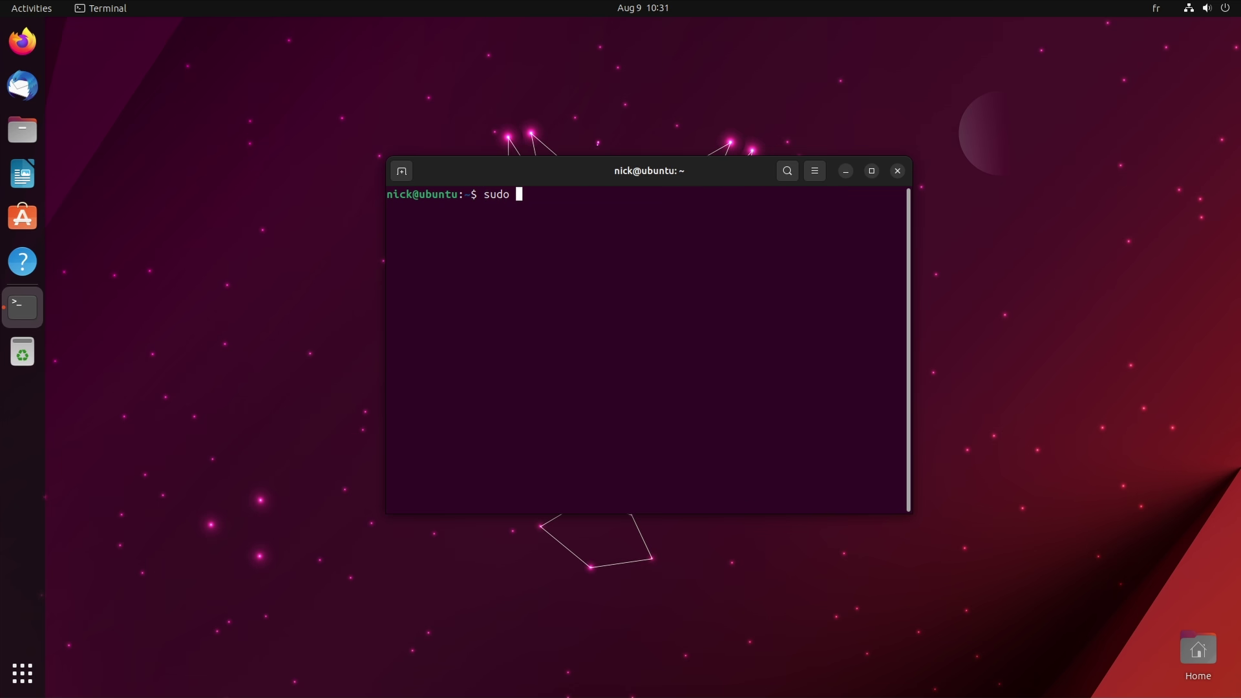
# - Install flatpak and gnome-software-plugin-flatpak with sudo apt install, answering Y to continue
pyautogui.write('sudo apt install flatpak')
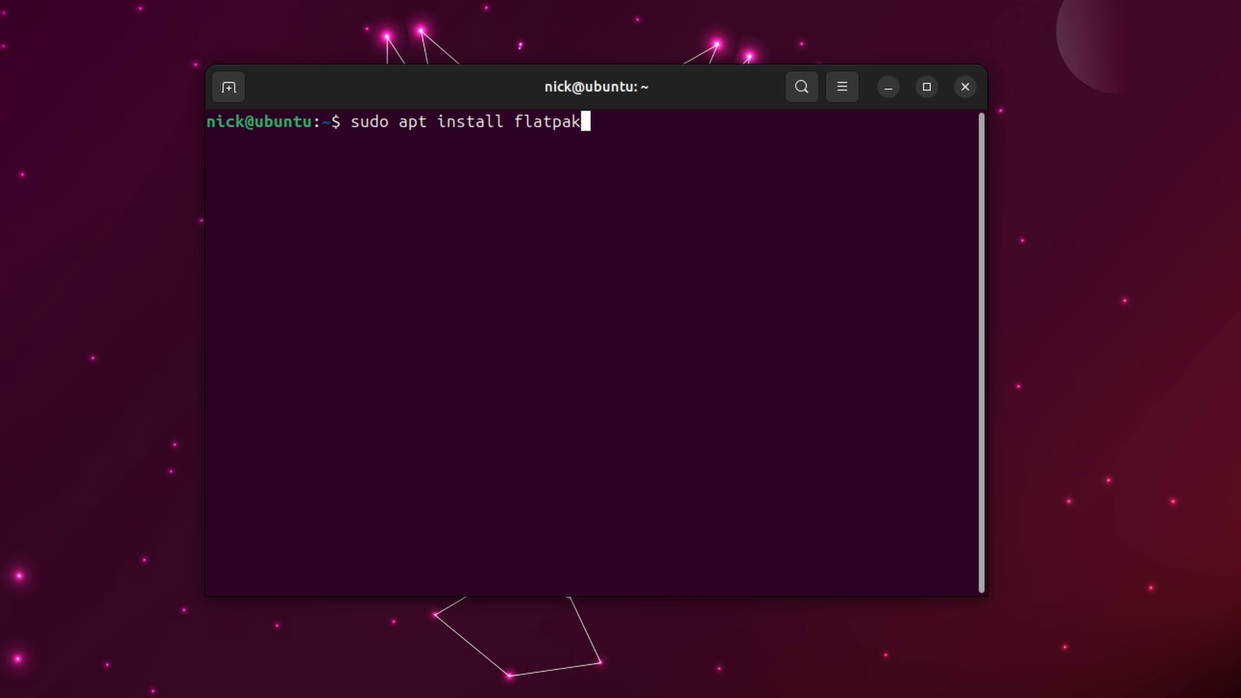
pyautogui.press('Return')
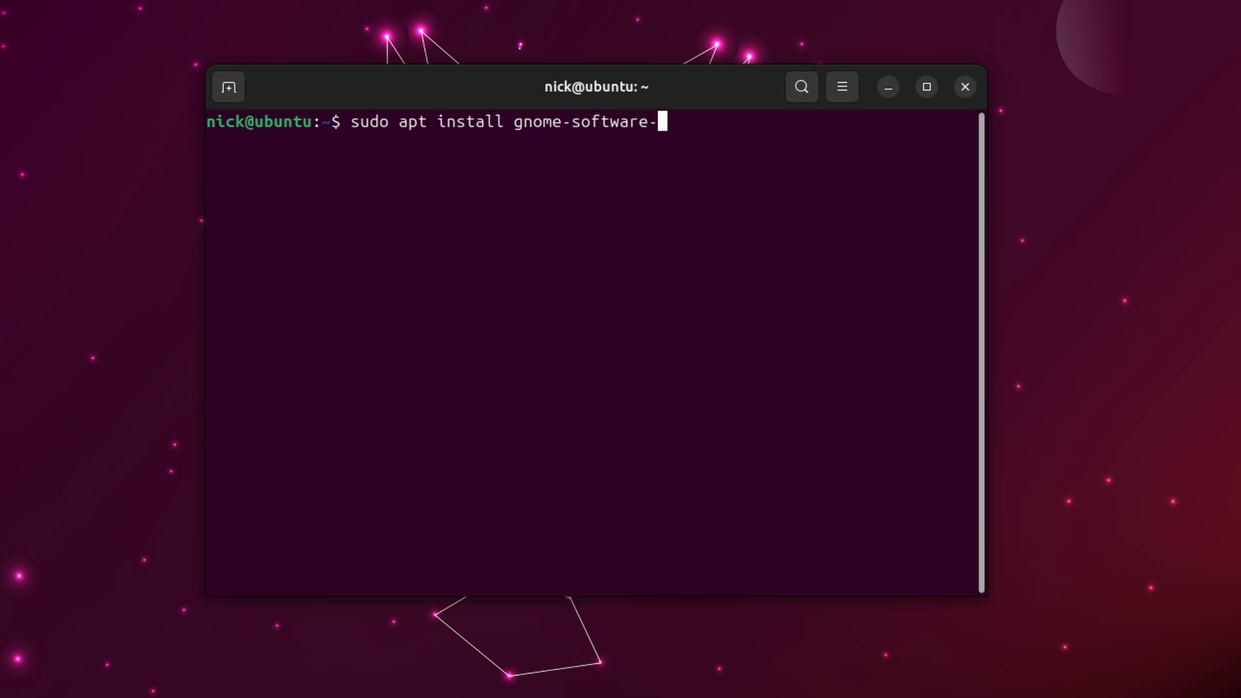
pyautogui.press('Tab')
pyautogui.press('Tab')
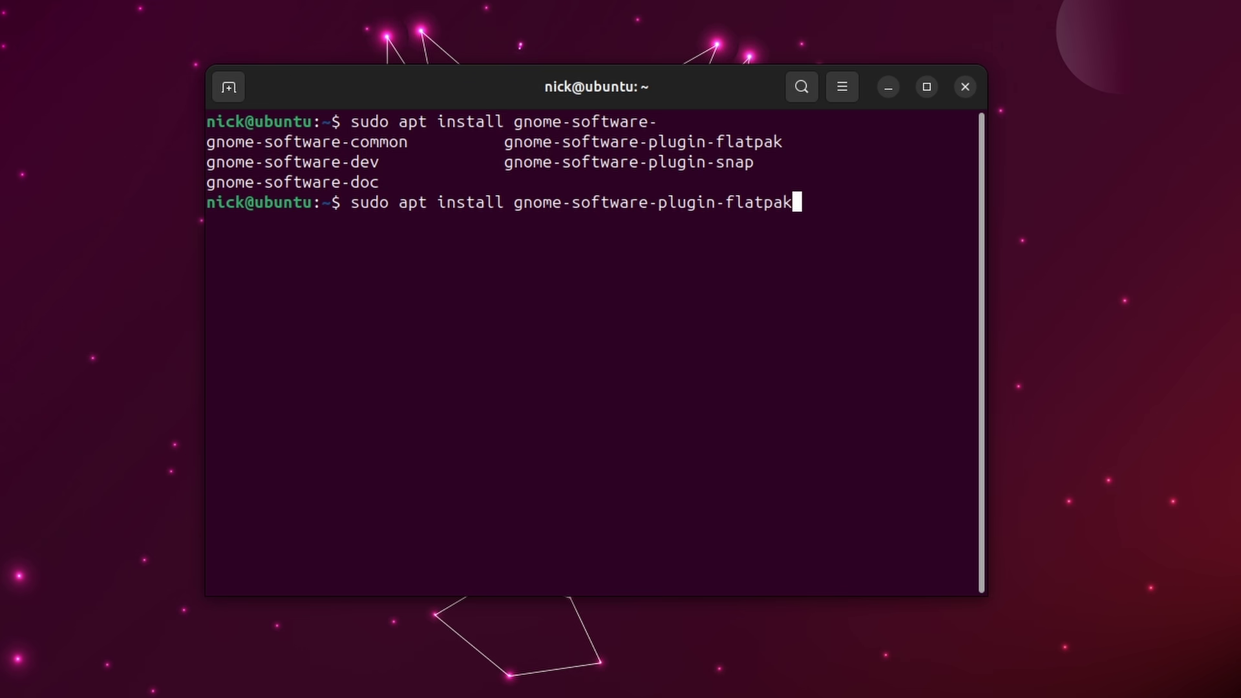
pyautogui.press('Return')
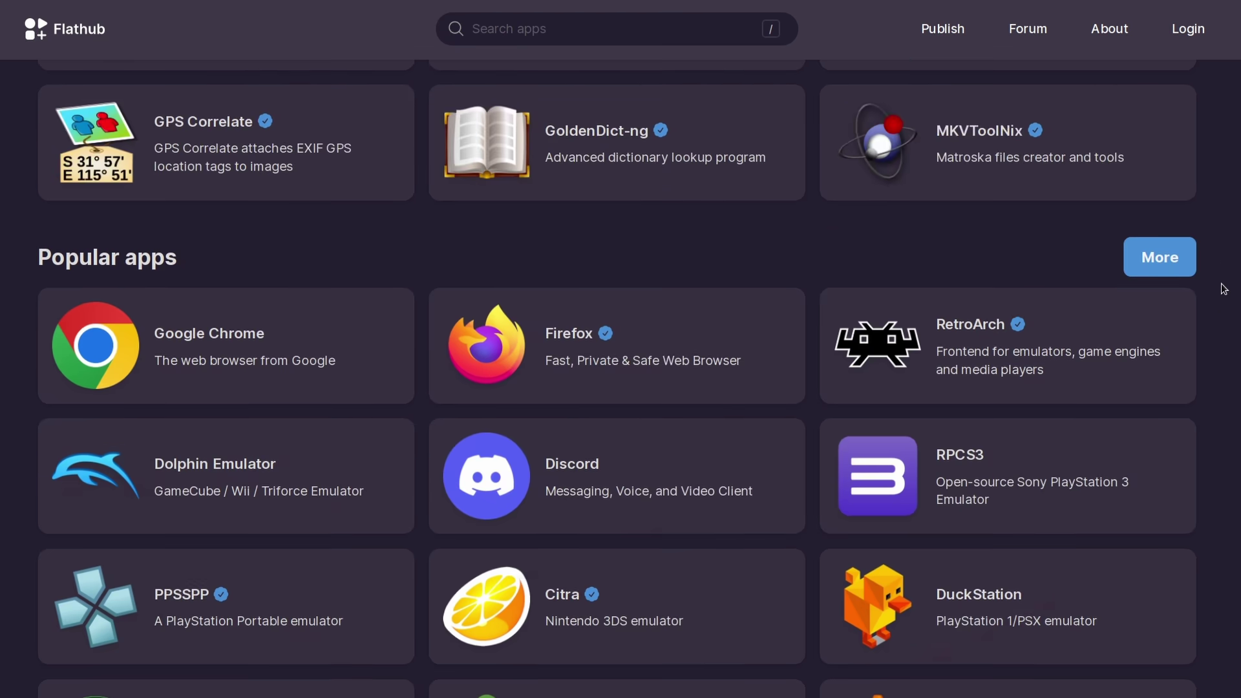
# - Scroll down the Flathub home page and open the Splash app page
pyautogui.scroll(-6, 1220, 310)
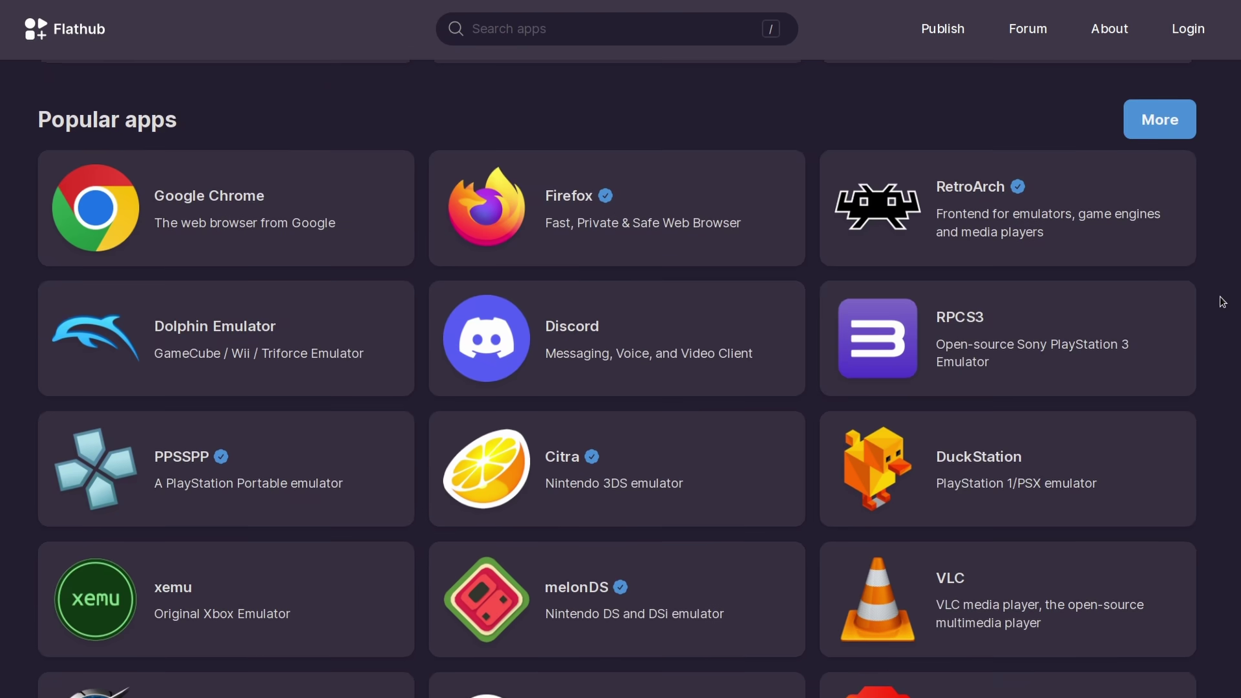
pyautogui.scroll(-8, 1219, 331)
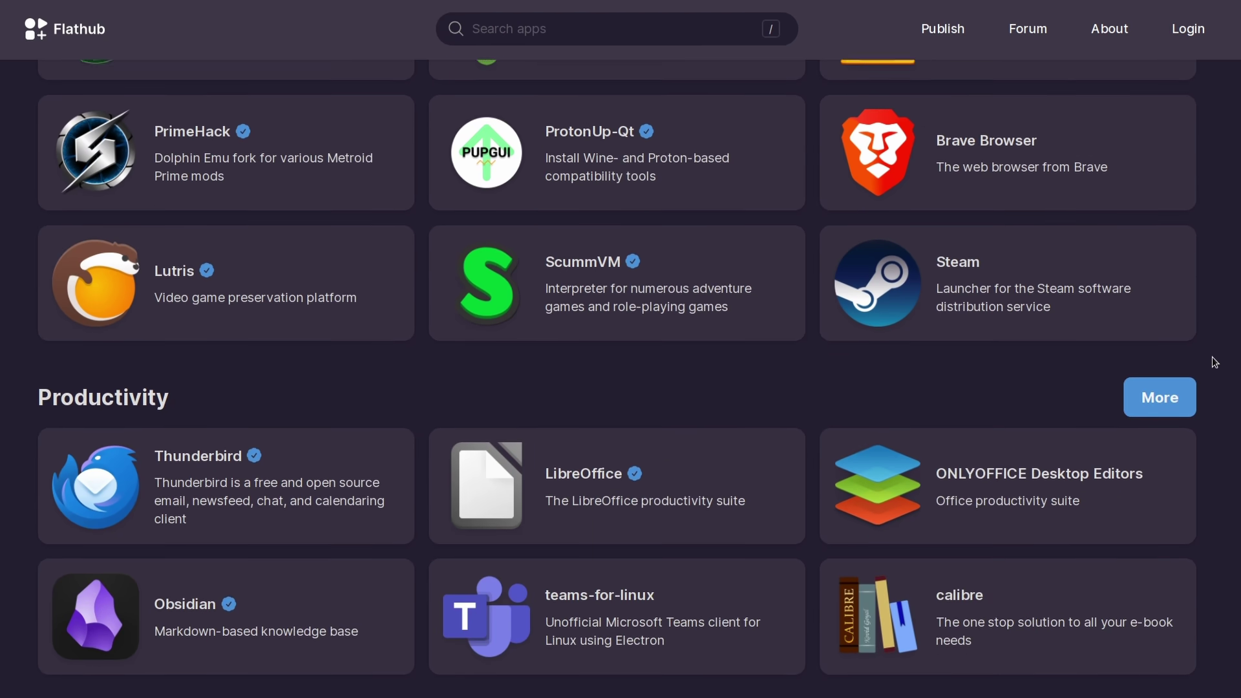
pyautogui.scroll(-8, 1207, 382)
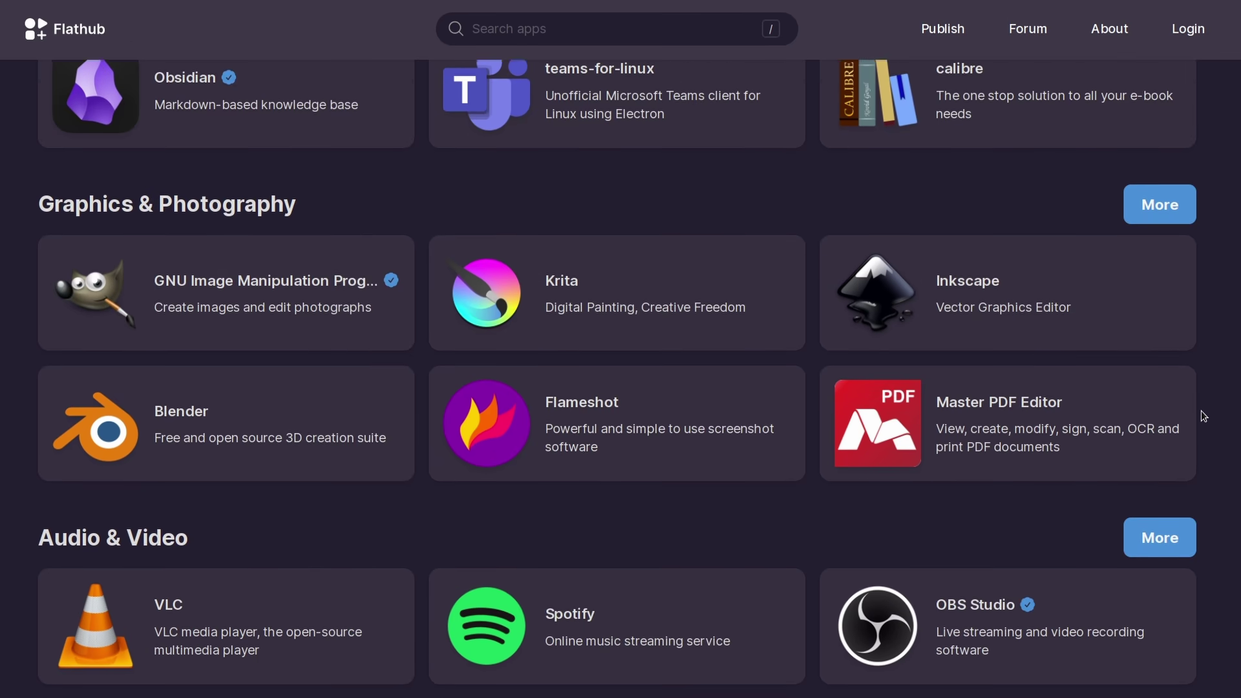
pyautogui.scroll(-2, 1197, 444)
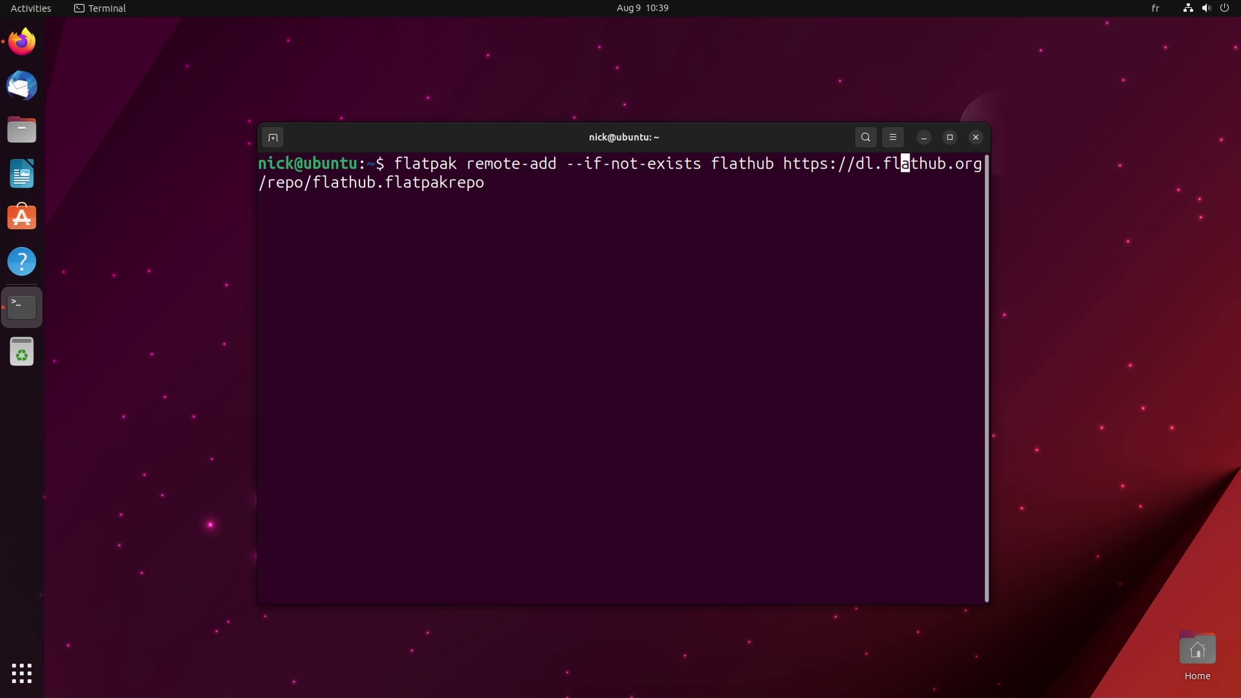
pyautogui.press('Left')
pyautogui.press('Left')
pyautogui.press('Left')
pyautogui.press('Left')
pyautogui.press('Left')
pyautogui.press('Left')
pyautogui.press('Left')
pyautogui.press('Left')
pyautogui.press('Left')
pyautogui.press('Left')
pyautogui.press('Left')
pyautogui.press('Left')
pyautogui.press('Left')
pyautogui.press('Left')
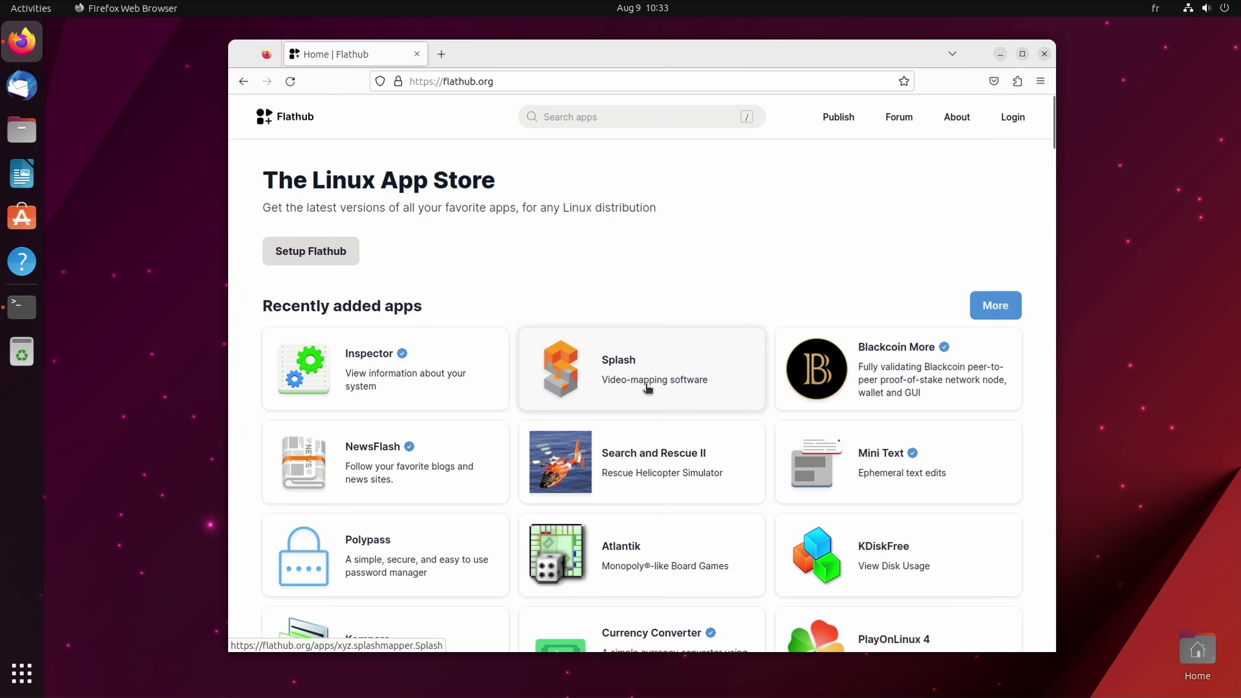
pyautogui.click(613, 378)
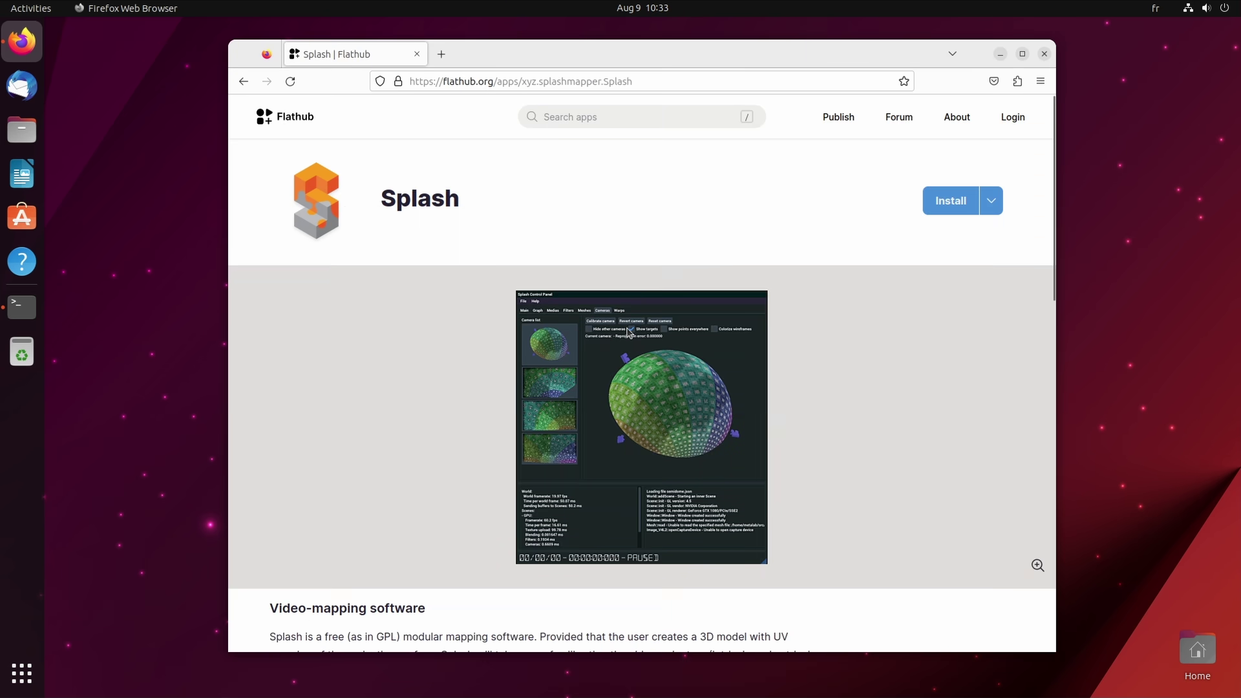
# - Download Splash's .flatpakref install file and open it in Software for installation
pyautogui.click(950, 206)
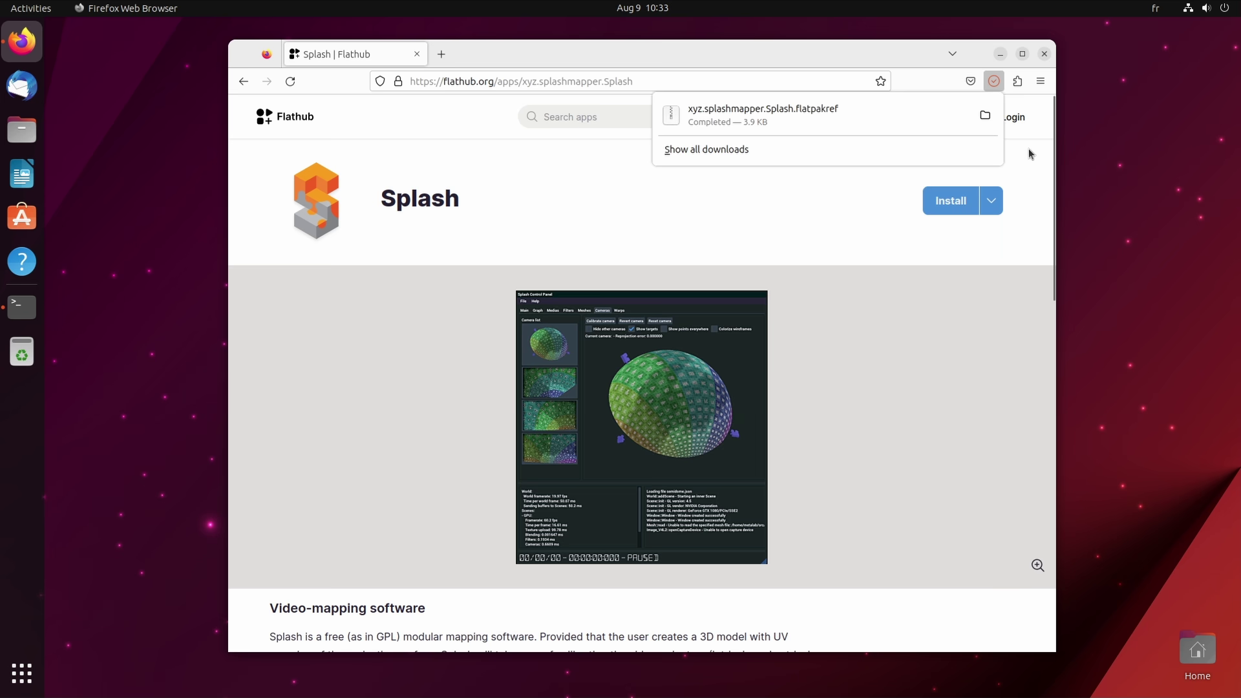
pyautogui.click(985, 117)
pyautogui.click(1045, 56)
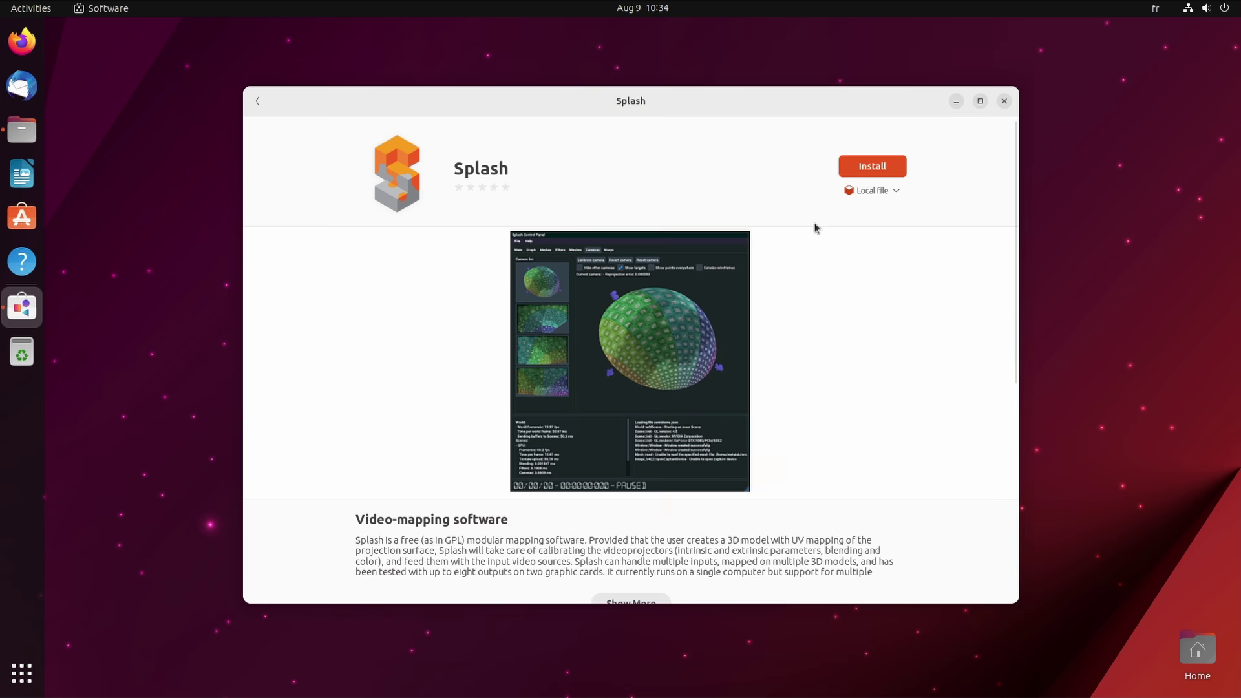
pyautogui.moveTo(1015, 132); pyautogui.dragTo(962, 139)
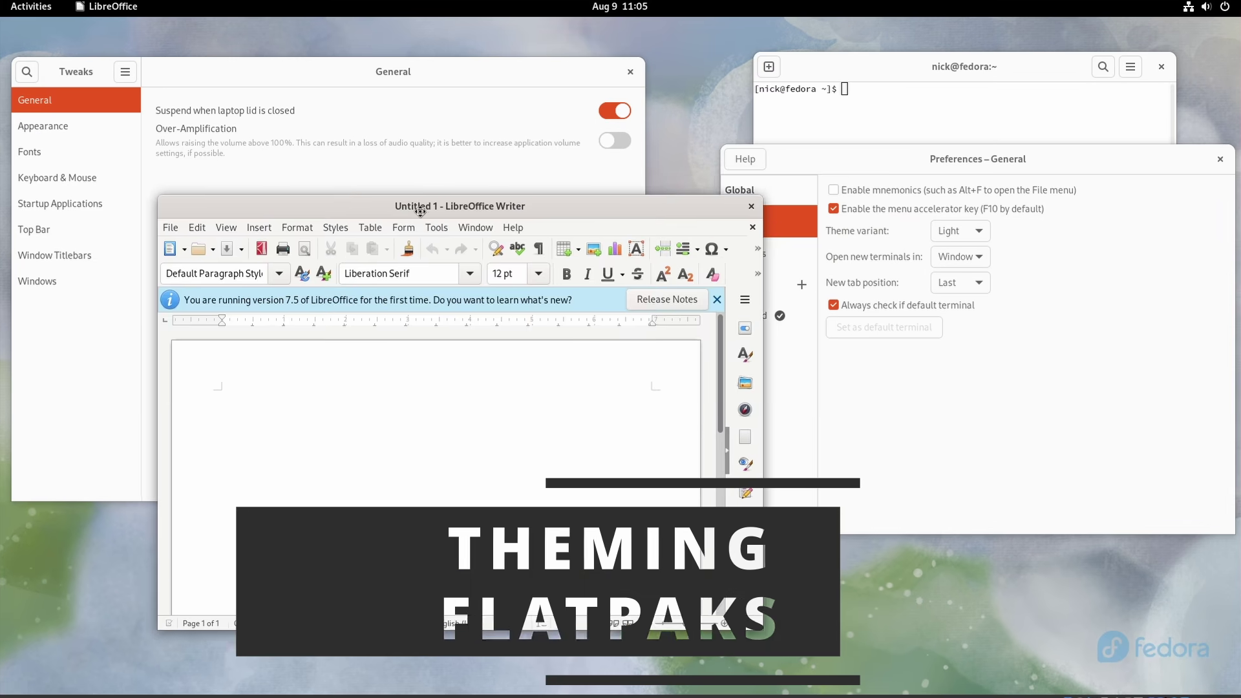
pyautogui.moveTo(421, 212); pyautogui.dragTo(455, 200)
pyautogui.click(206, 220)
pyautogui.moveTo(338, 223)
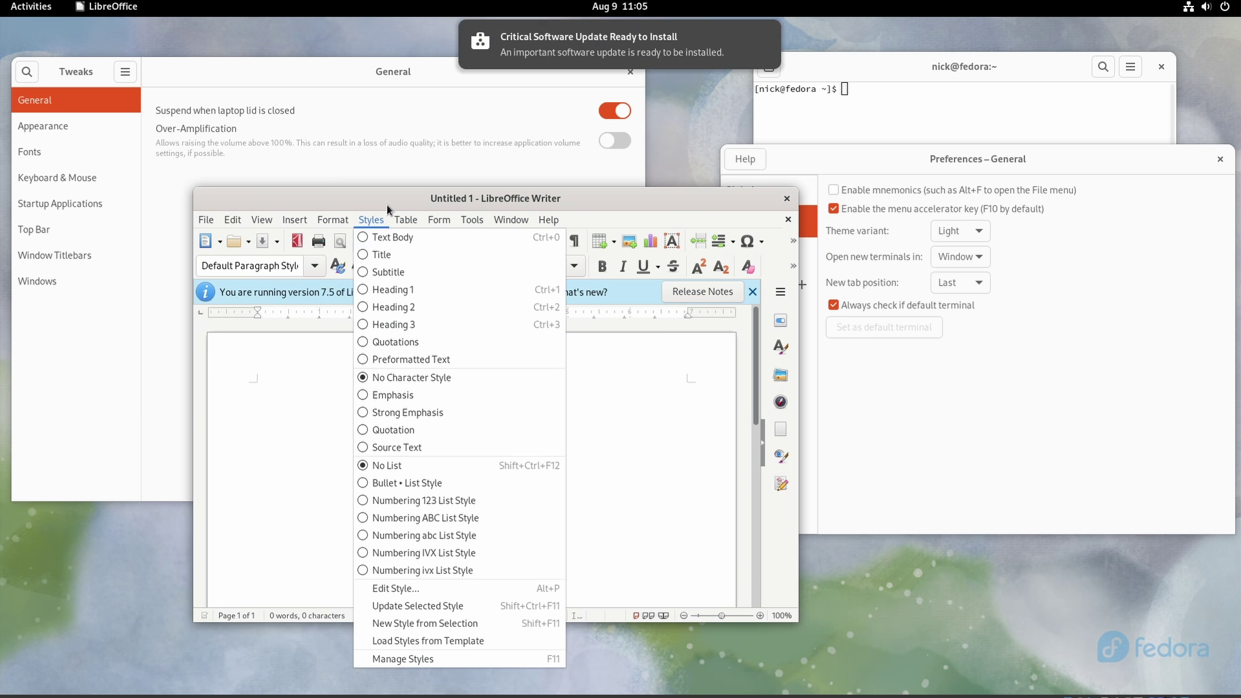
pyautogui.moveTo(472, 219)
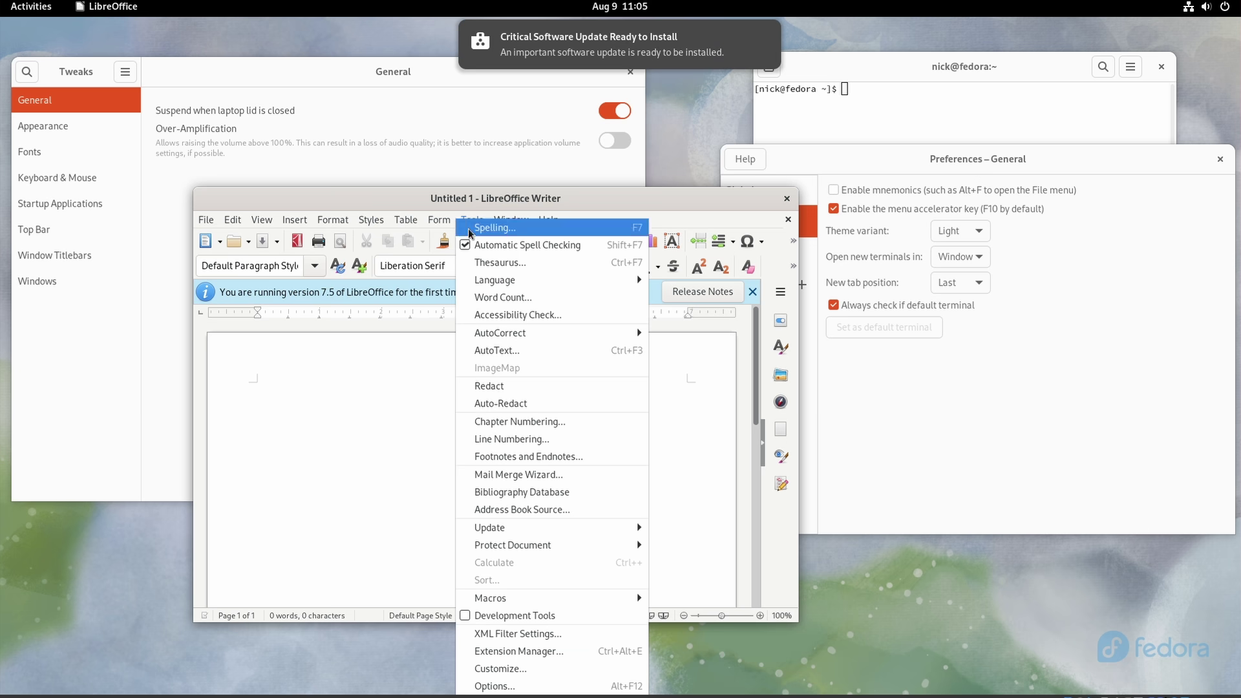
pyautogui.moveTo(548, 219)
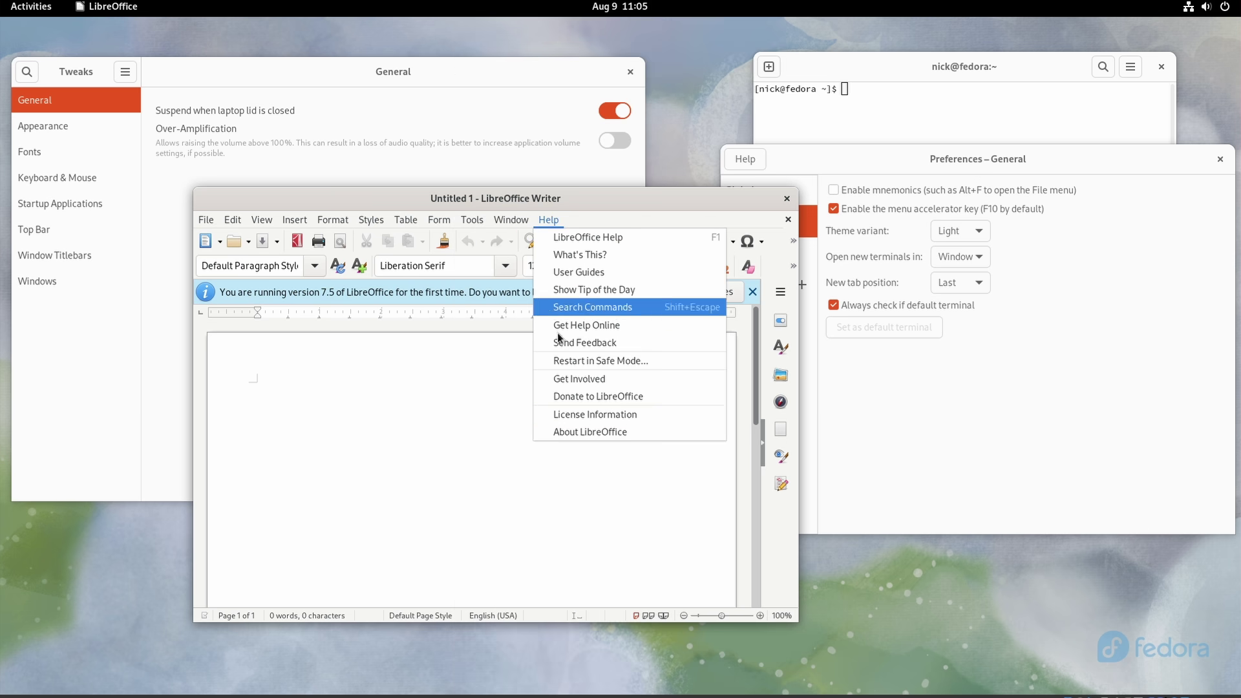
pyautogui.click(565, 431)
pyautogui.click(734, 558)
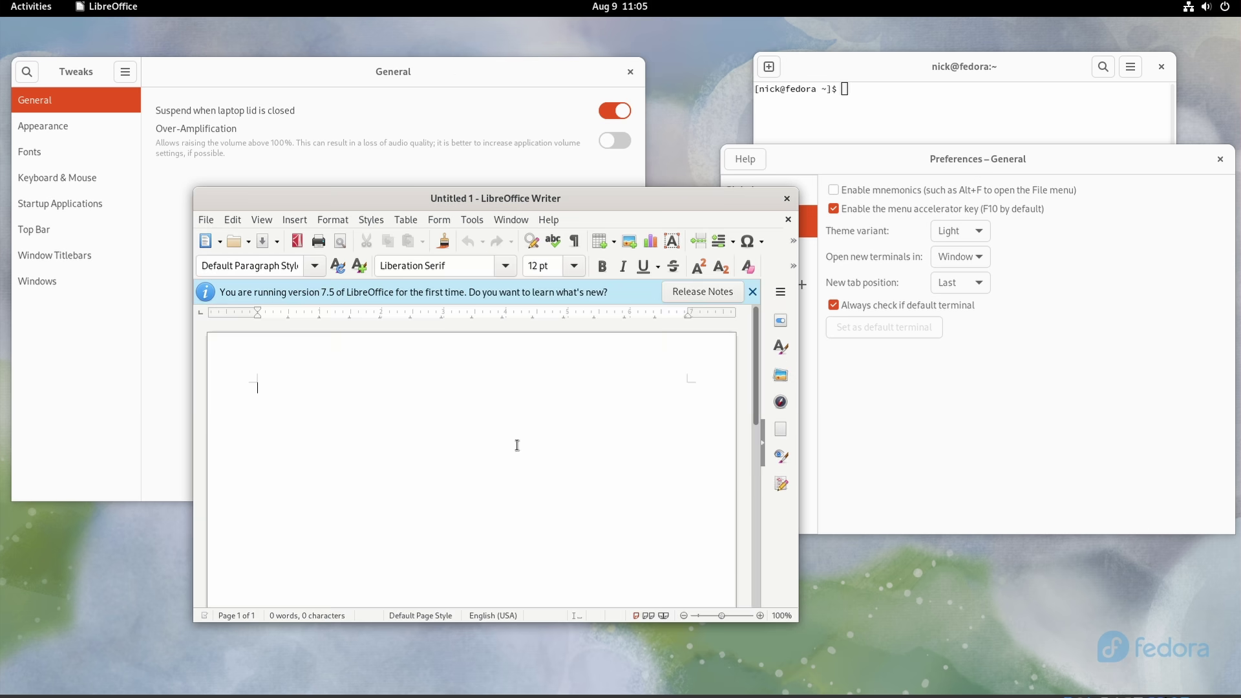
pyautogui.click(233, 220)
pyautogui.moveTo(476, 218)
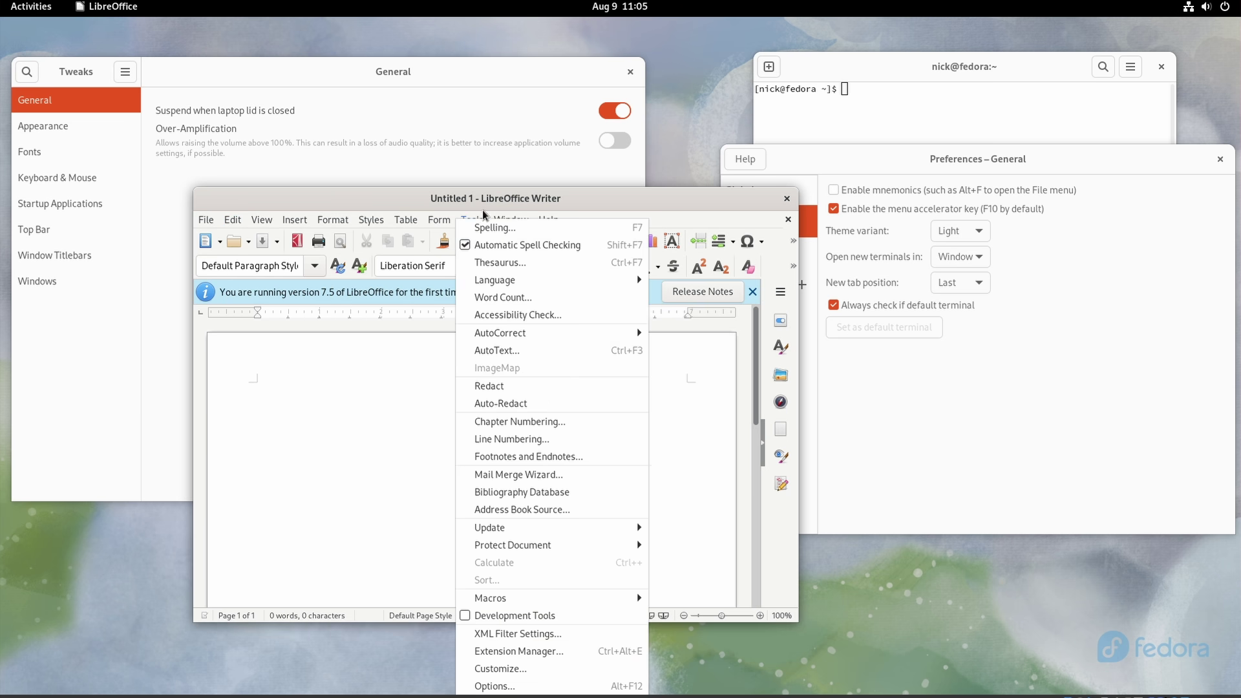
pyautogui.moveTo(233, 220)
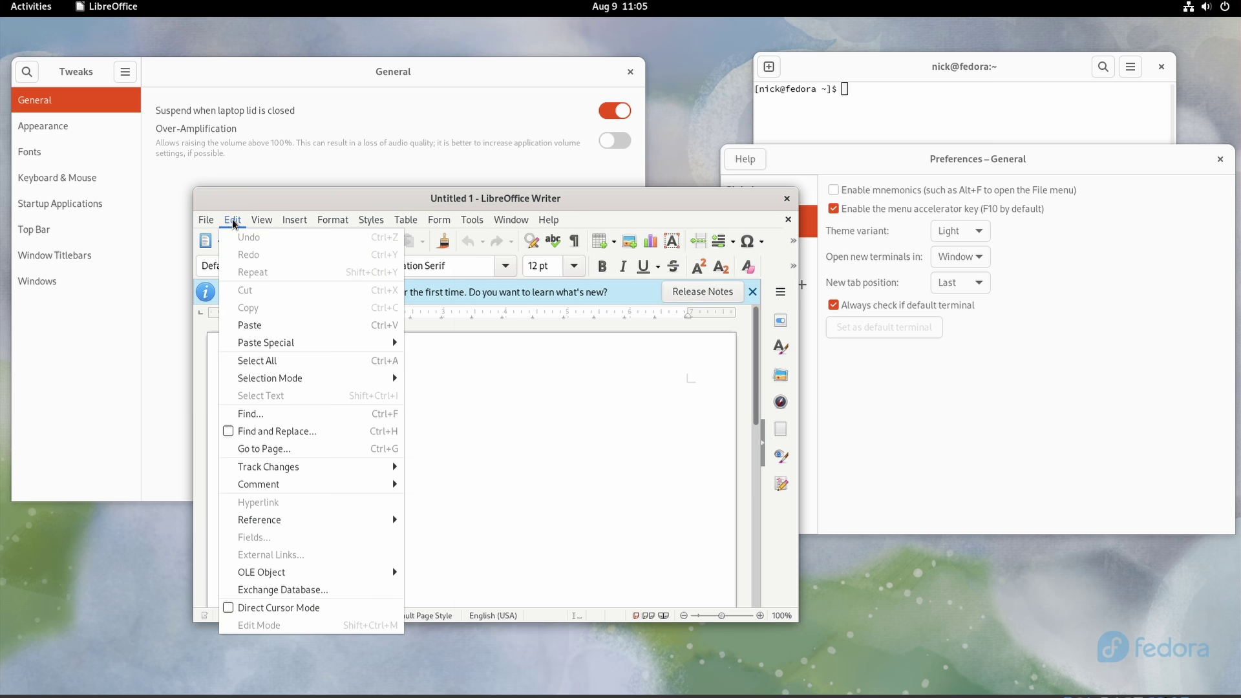
pyautogui.click(609, 443)
pyautogui.click(409, 76)
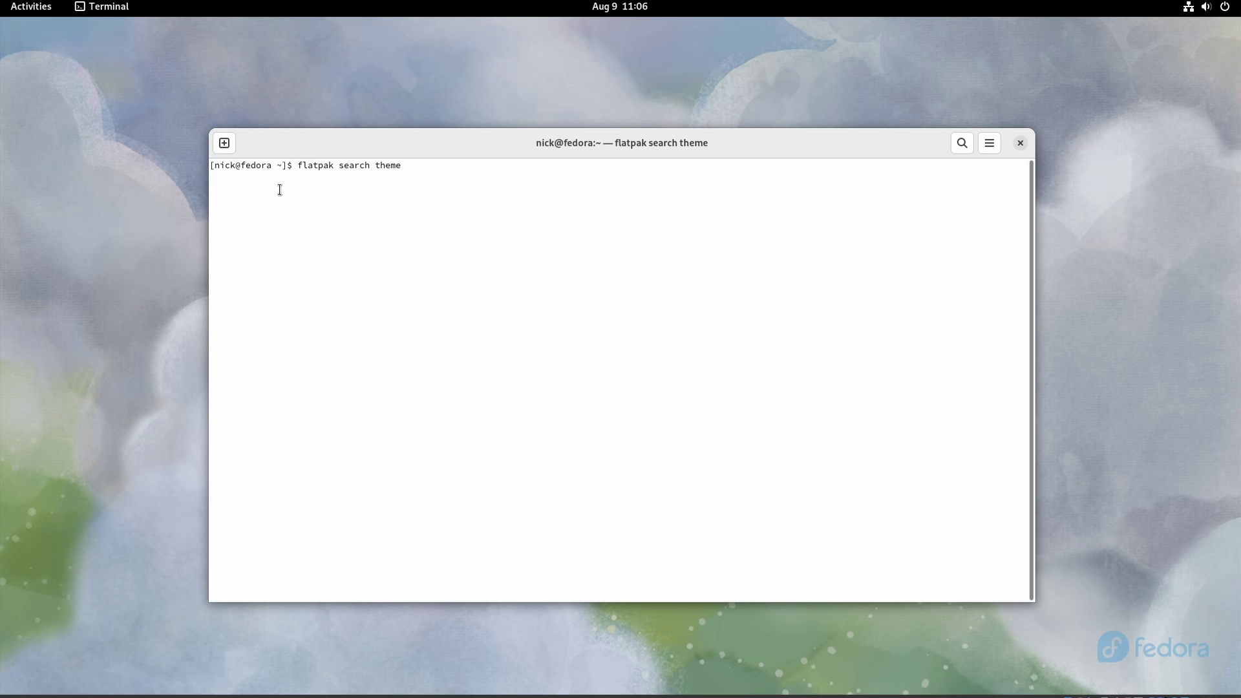
# - Scroll up through the flatpak search theme results listing Arc, Adapta, Yaru and Obsidian-2 themes
pyautogui.scroll(20, 253, 246)
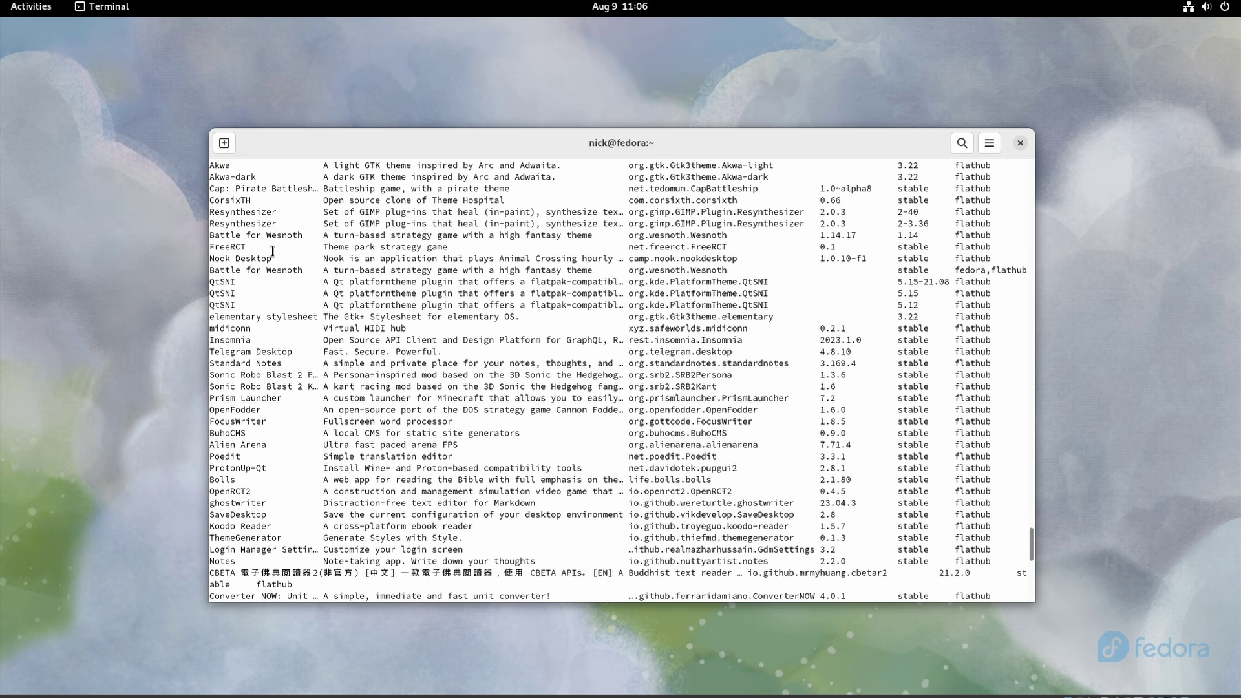
pyautogui.scroll(20, 275, 249)
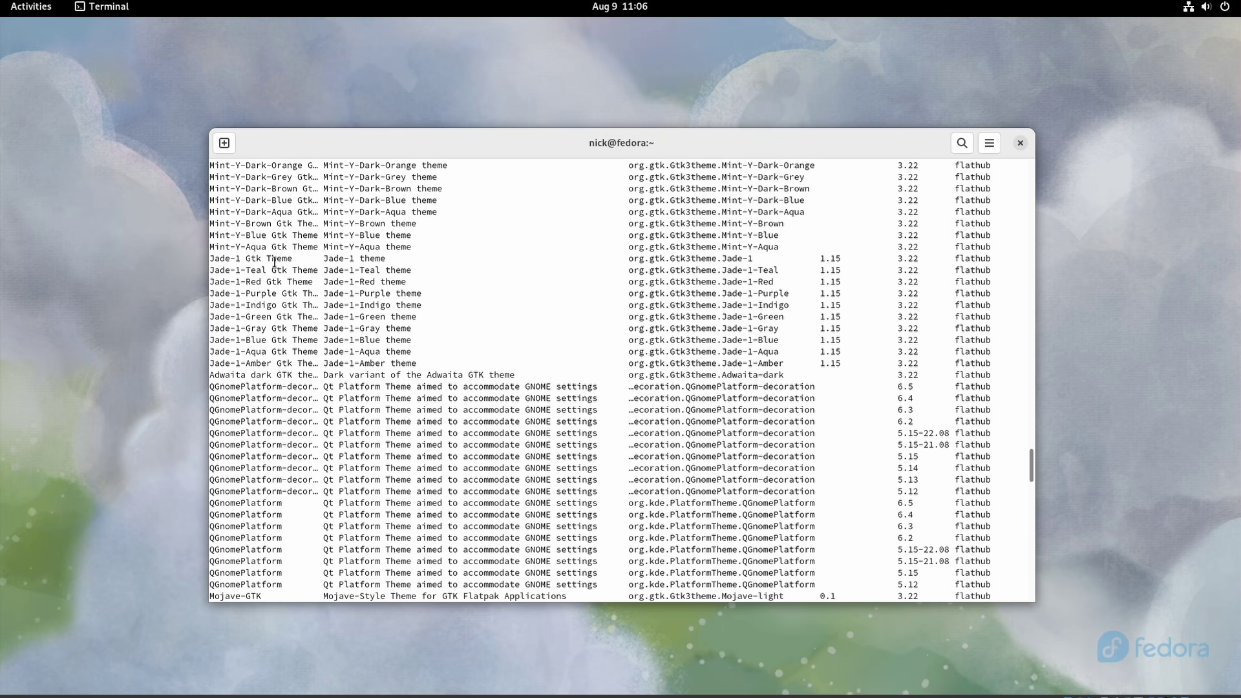
pyautogui.scroll(8, 276, 271)
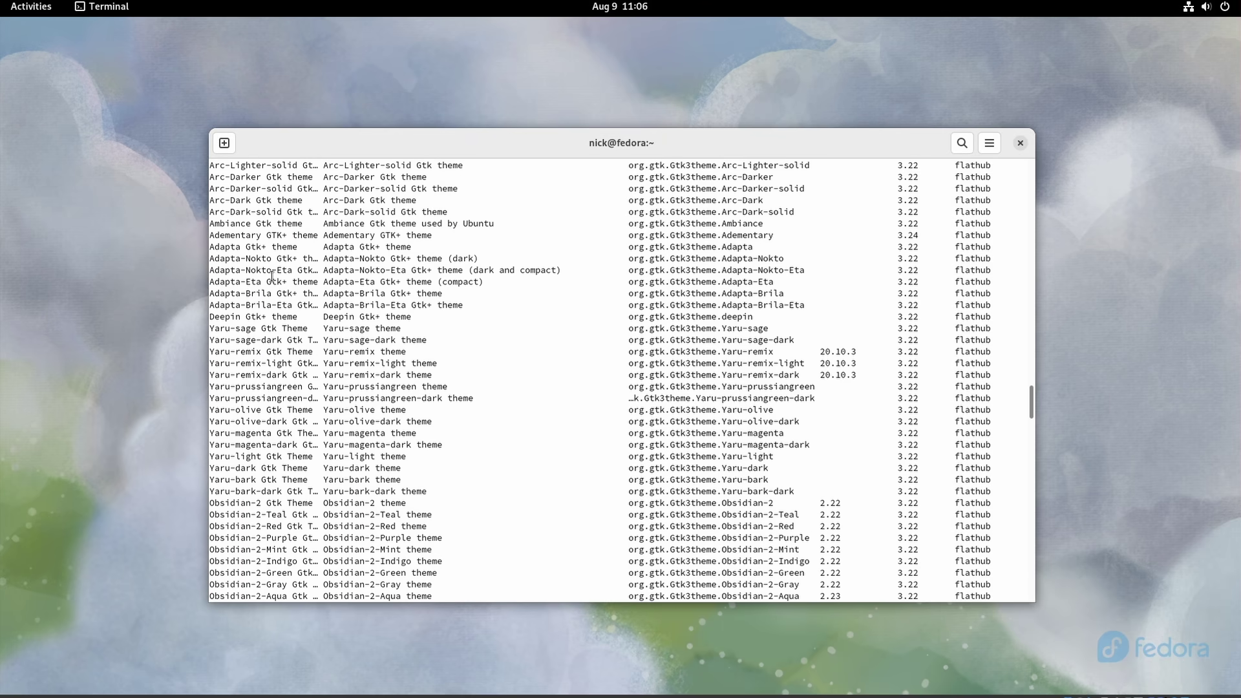
# - Locate entry 63, org.gtk.Gtk3theme.Yaru 3.22, in the install list and submit 63
pyautogui.tripleClick(236, 315)
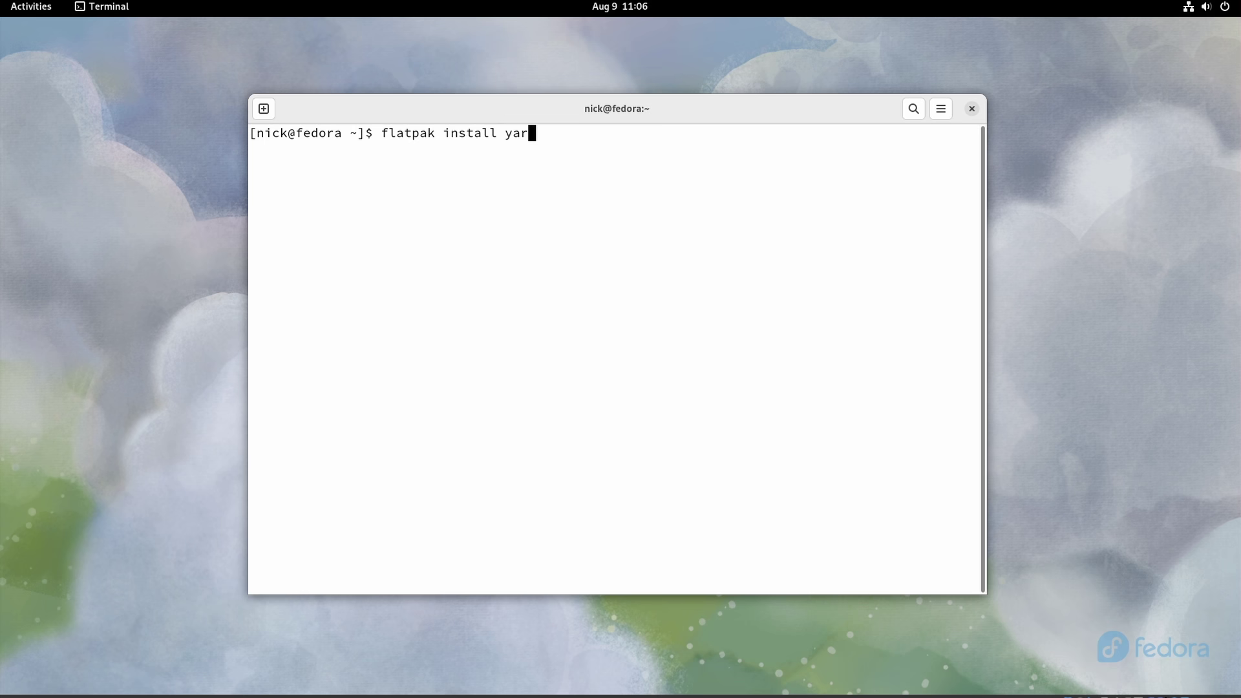
pyautogui.scroll(13, 557, 381)
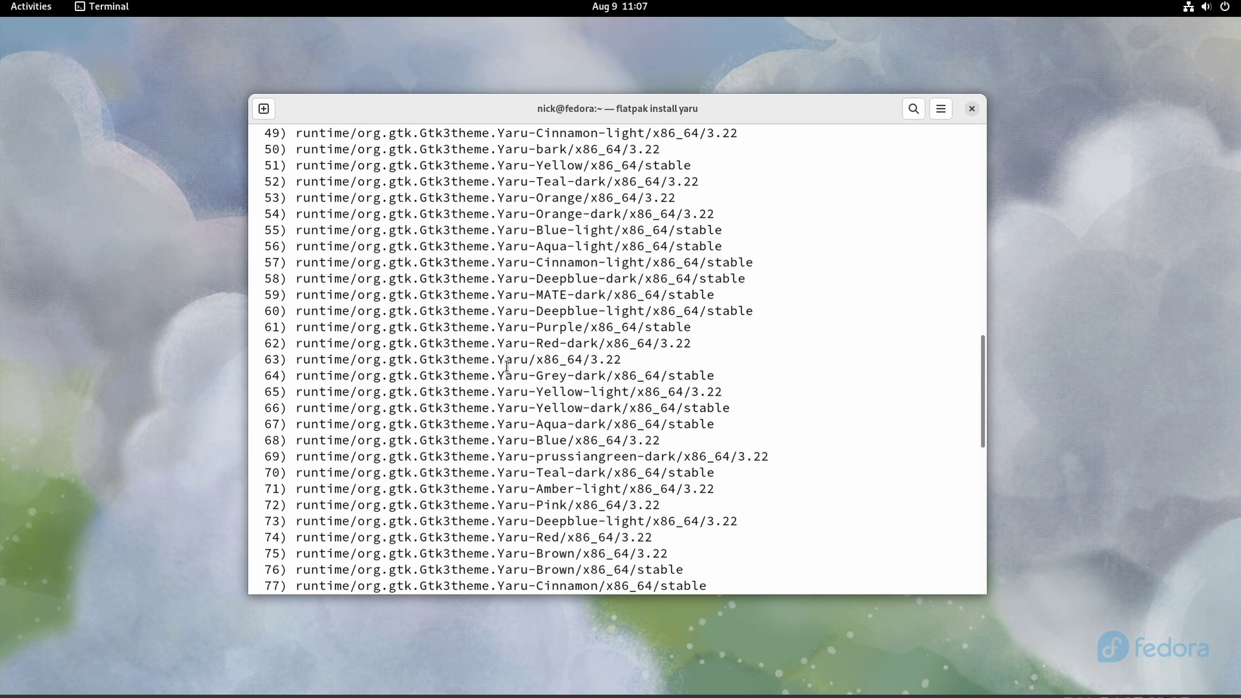
pyautogui.tripleClick(507, 365)
pyautogui.click(628, 362)
pyautogui.tripleClick(631, 378)
pyautogui.click(646, 379)
pyautogui.tripleClick(589, 360)
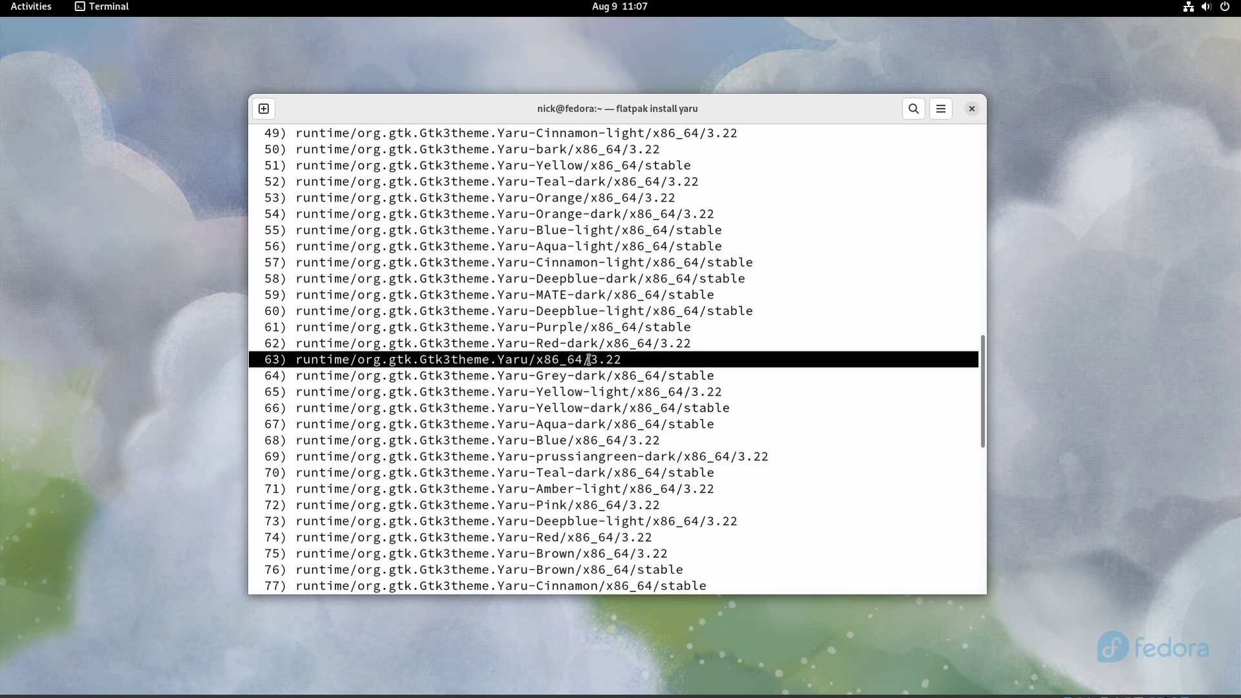
pyautogui.scroll(-1, 631, 365)
pyautogui.click(633, 366)
pyautogui.scroll(-11, 639, 401)
pyautogui.write('63')
pyautogui.press('Return')
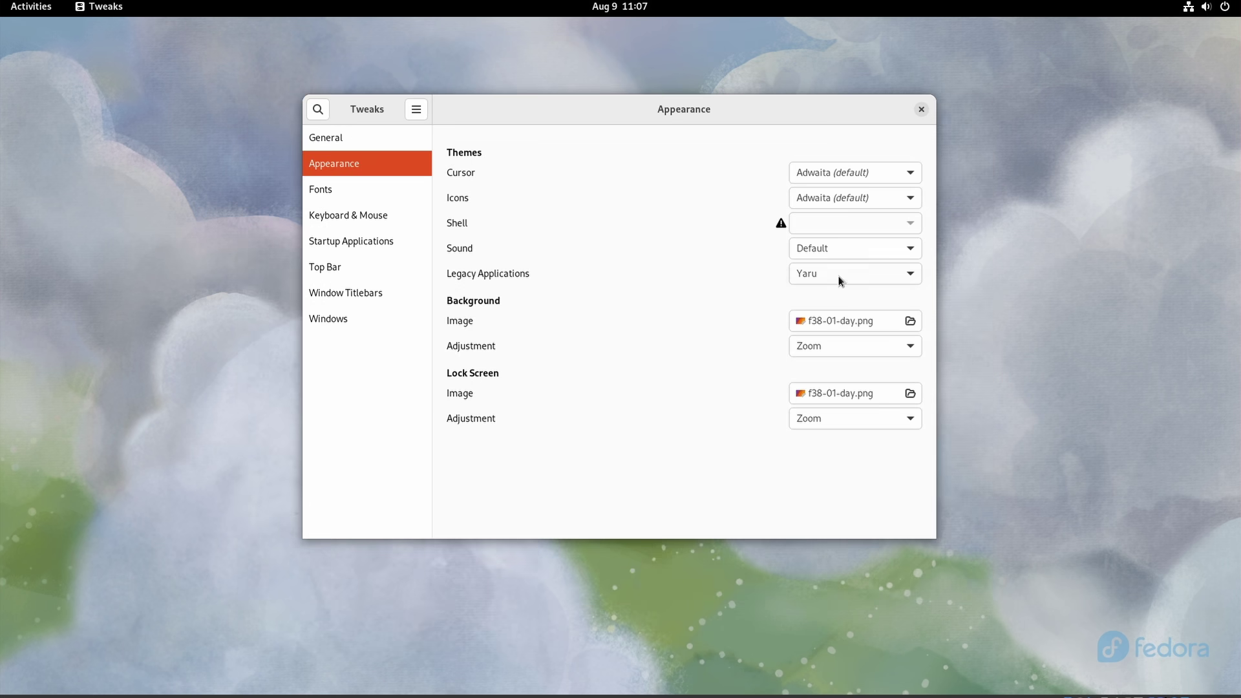
# - Choose Yaru from the Legacy Applications dropdown on the Appearance page
pyautogui.click(839, 276)
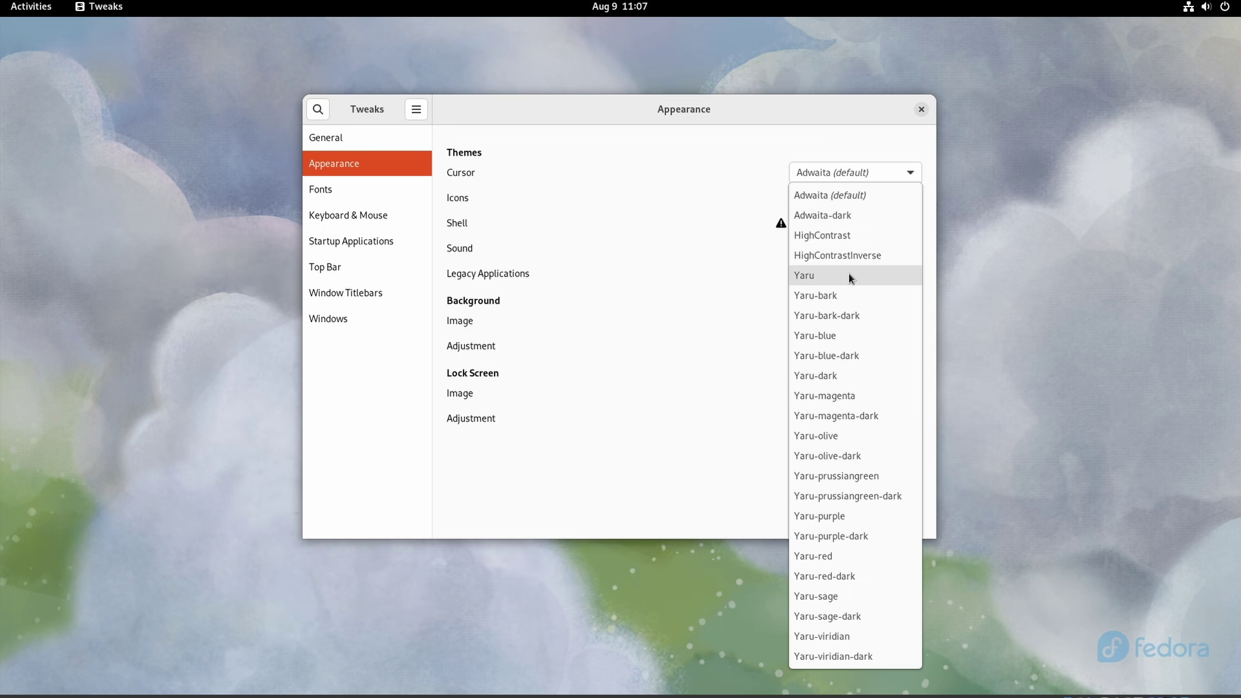
pyautogui.click(855, 278)
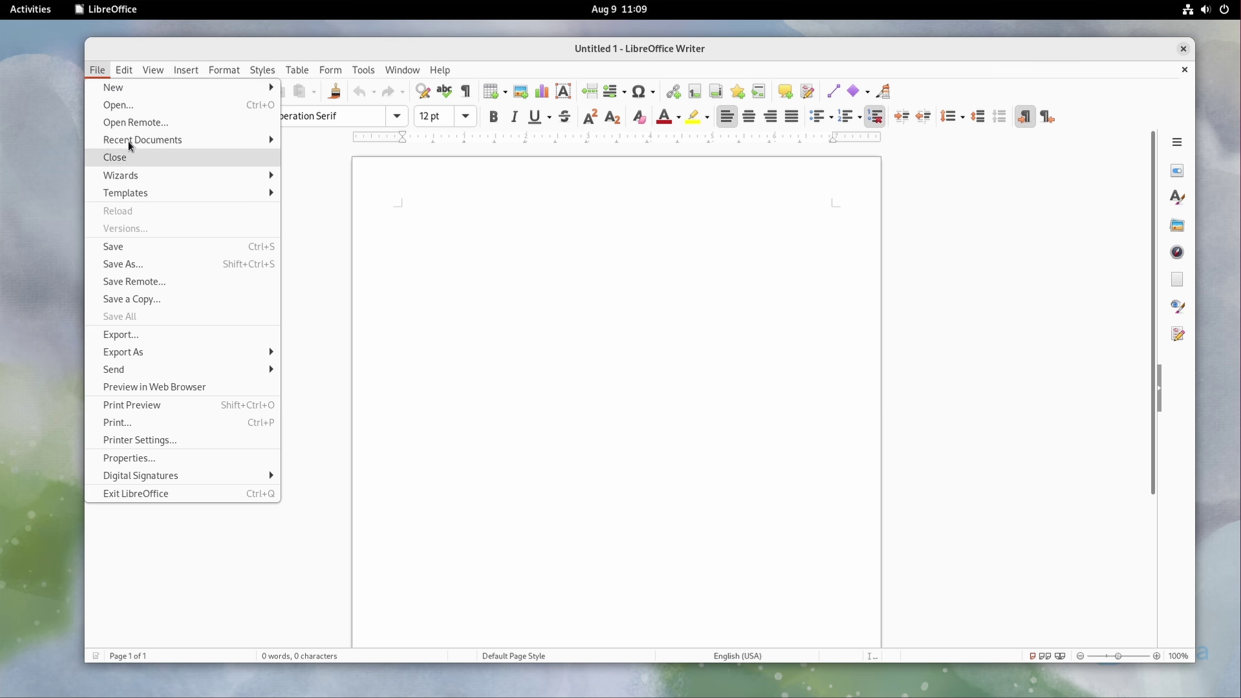
# - Open Tools > Options and browse General, View, Print, Paths, Security, Personalization, Application Colors, ending on User Data
pyautogui.moveTo(365, 74)
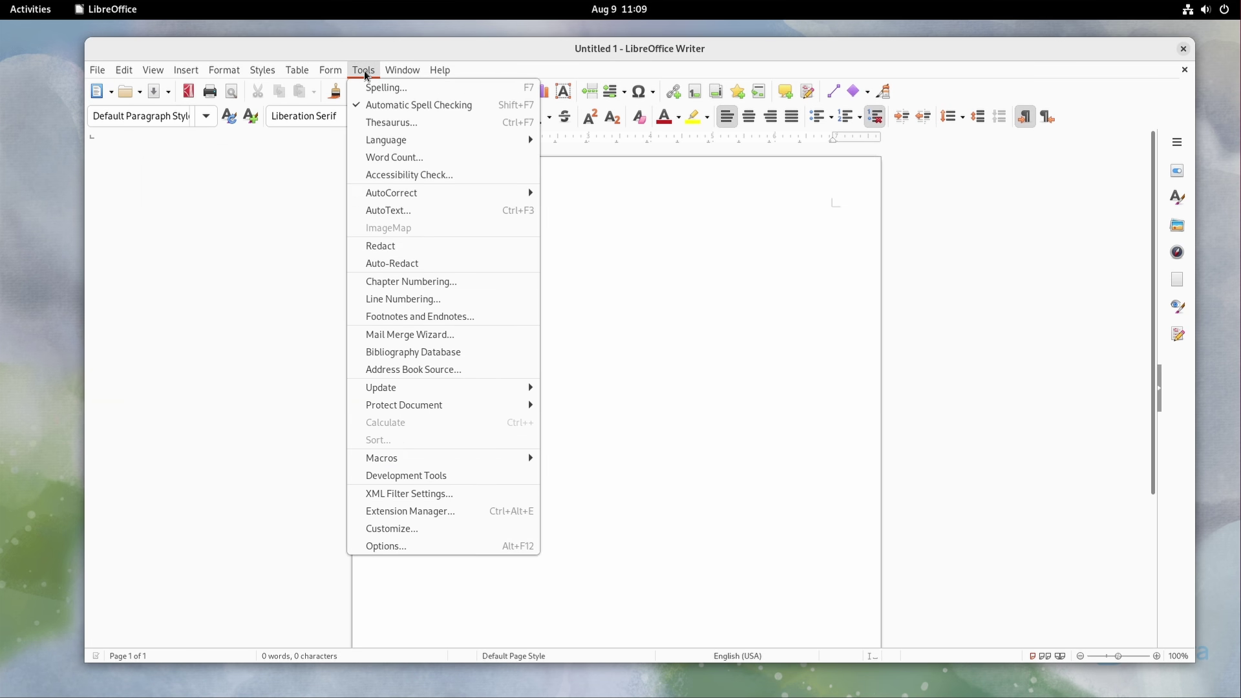
pyautogui.click(404, 546)
pyautogui.click(381, 205)
pyautogui.click(358, 222)
pyautogui.click(350, 239)
pyautogui.click(350, 255)
pyautogui.click(355, 286)
pyautogui.click(354, 303)
pyautogui.click(357, 317)
pyautogui.click(342, 190)
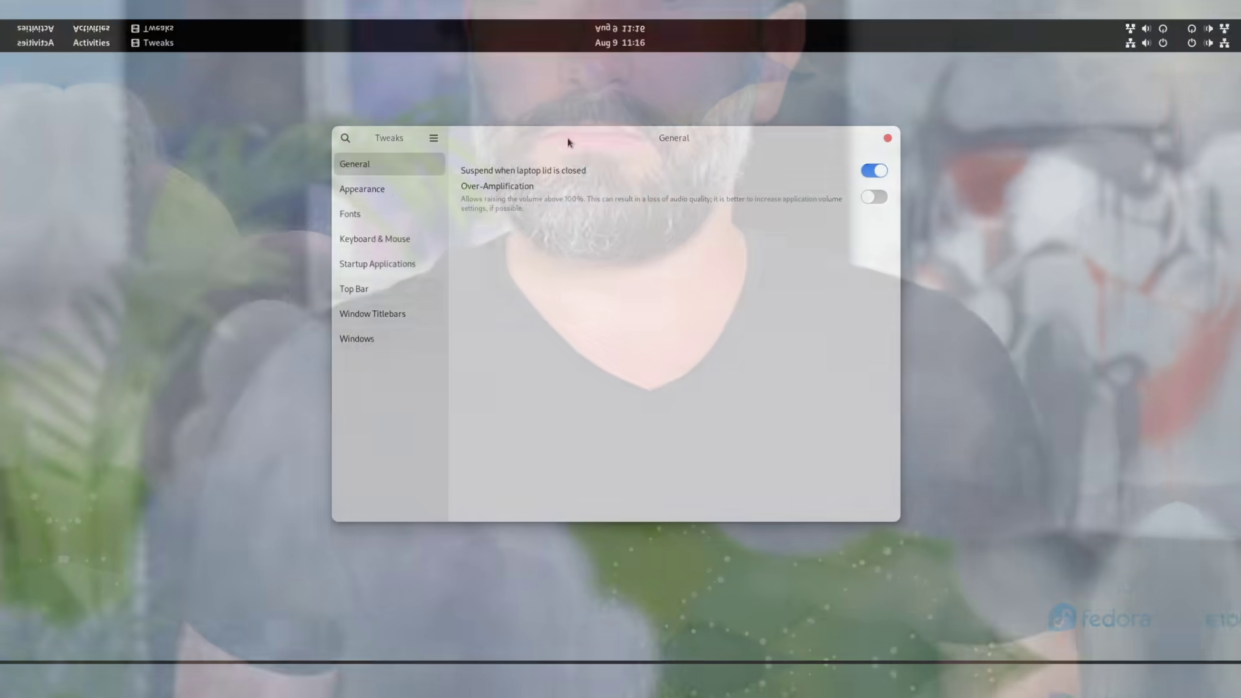
# - Set Legacy Applications to WhiteSur-Light, keeping Adwaita as the cursor theme
pyautogui.click(373, 181)
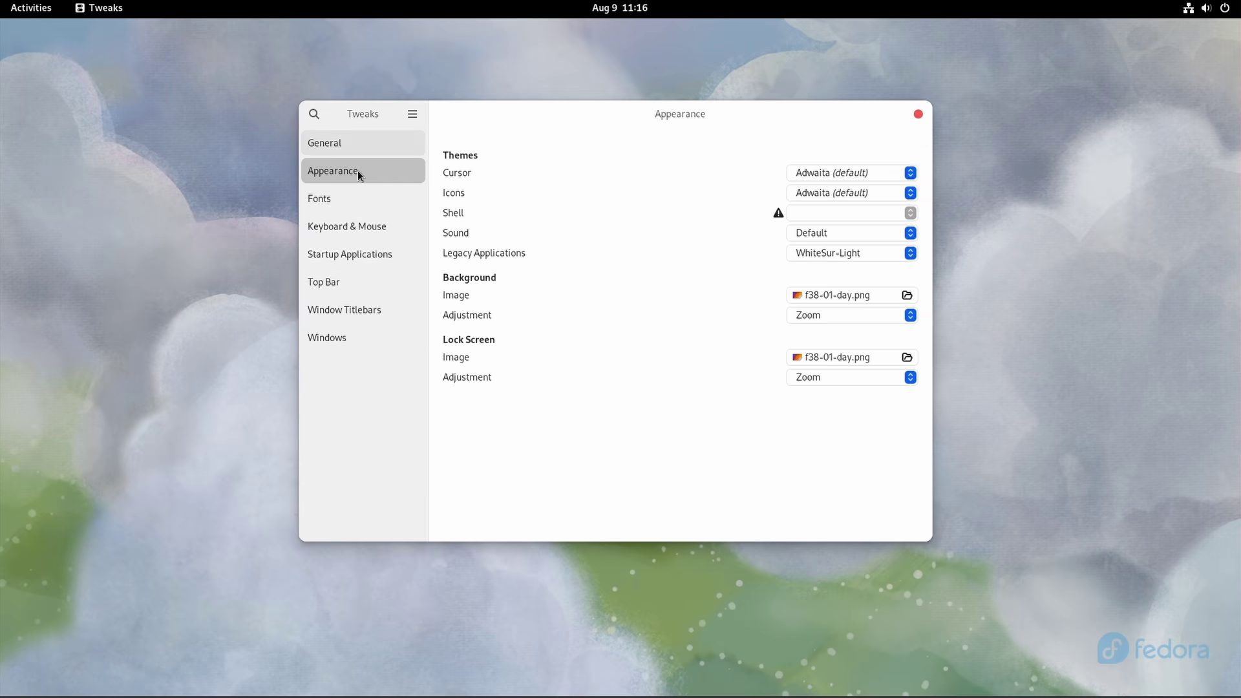
pyautogui.click(871, 253)
pyautogui.click(859, 255)
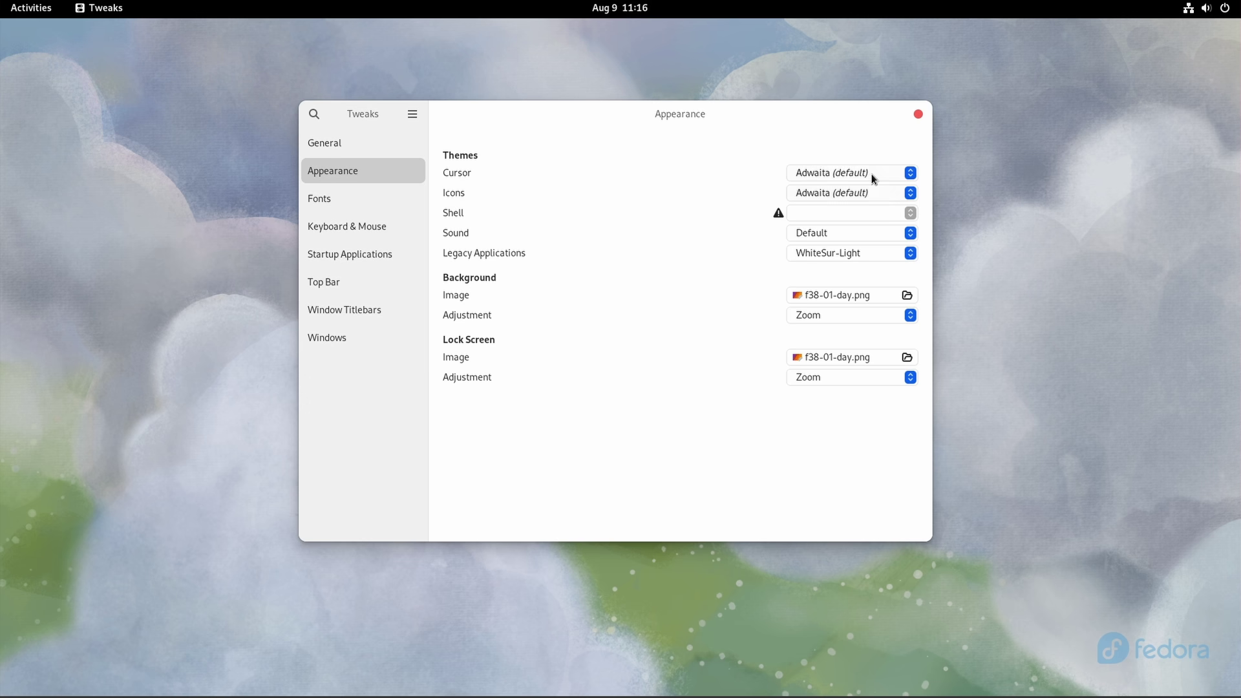
pyautogui.click(871, 173)
pyautogui.click(869, 176)
pyautogui.click(833, 252)
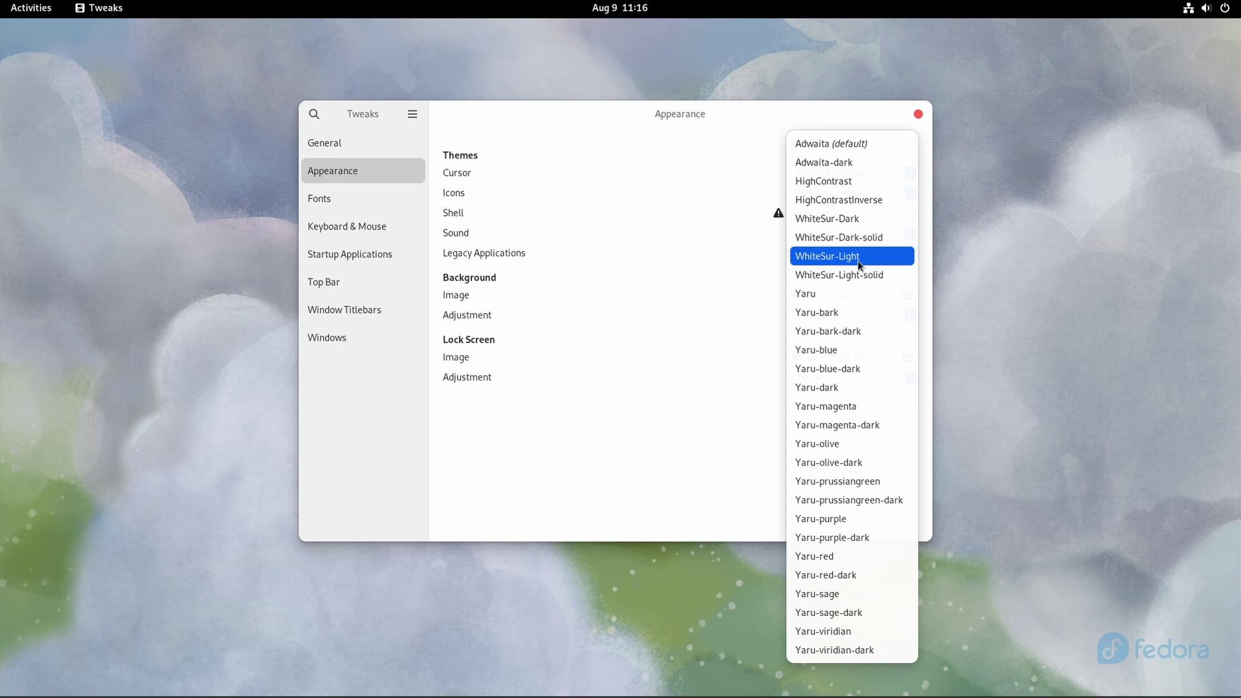
pyautogui.click(840, 256)
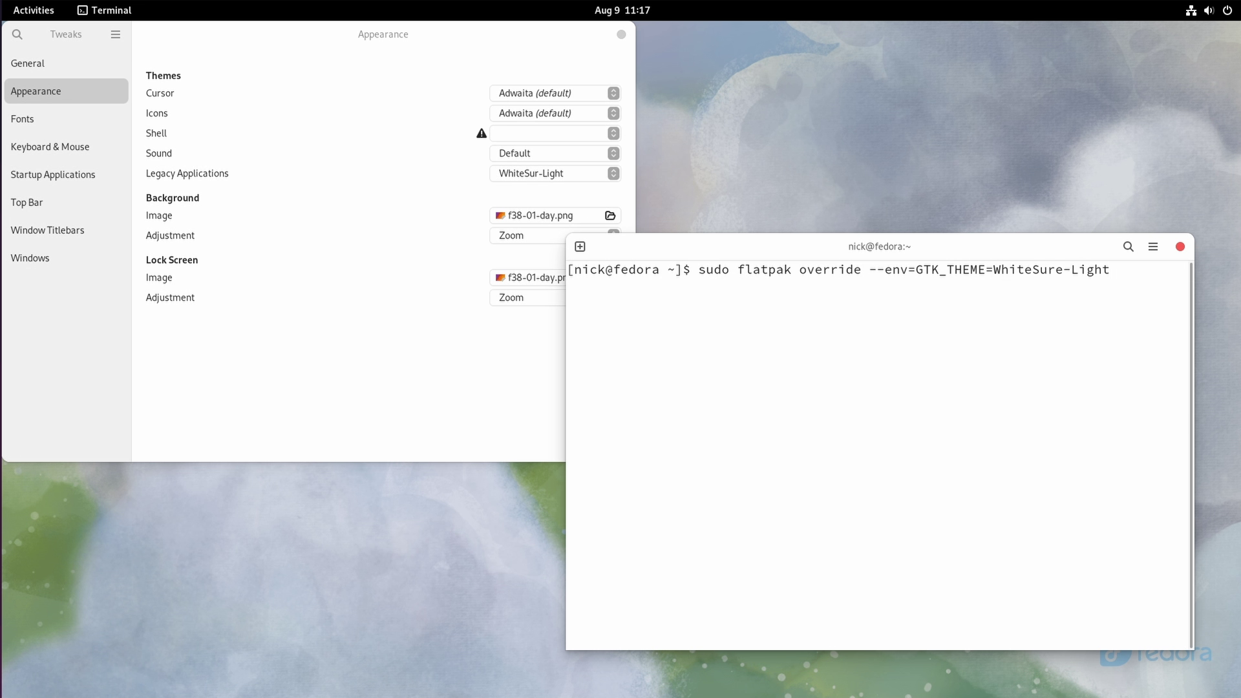
pyautogui.press('Left')
pyautogui.press('Left')
pyautogui.press('Left')
pyautogui.press('Left')
pyautogui.press('Left')
pyautogui.press('Left')
# - Enter GTK_THEME=WhiteSur-Light as an All Applications variable, correcting the misspelled theme name
pyautogui.press('BackSpace')
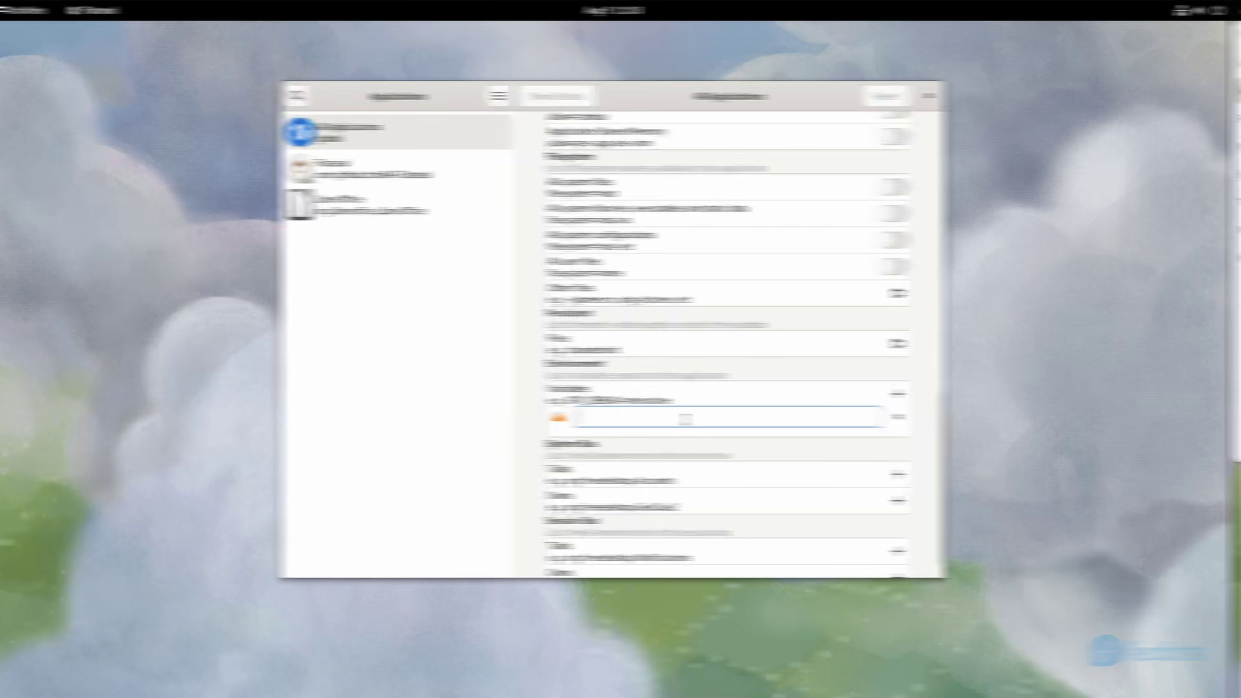
pyautogui.write('G')
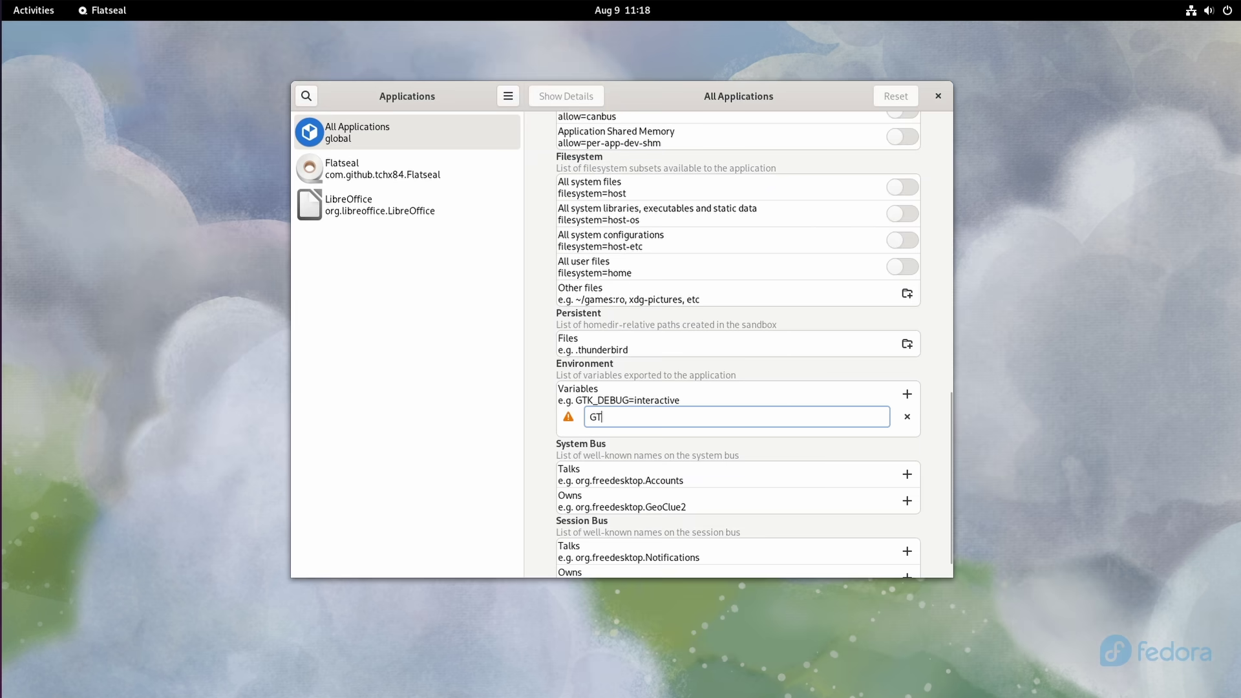
pyautogui.write('TK_THEME=WhiteSure')
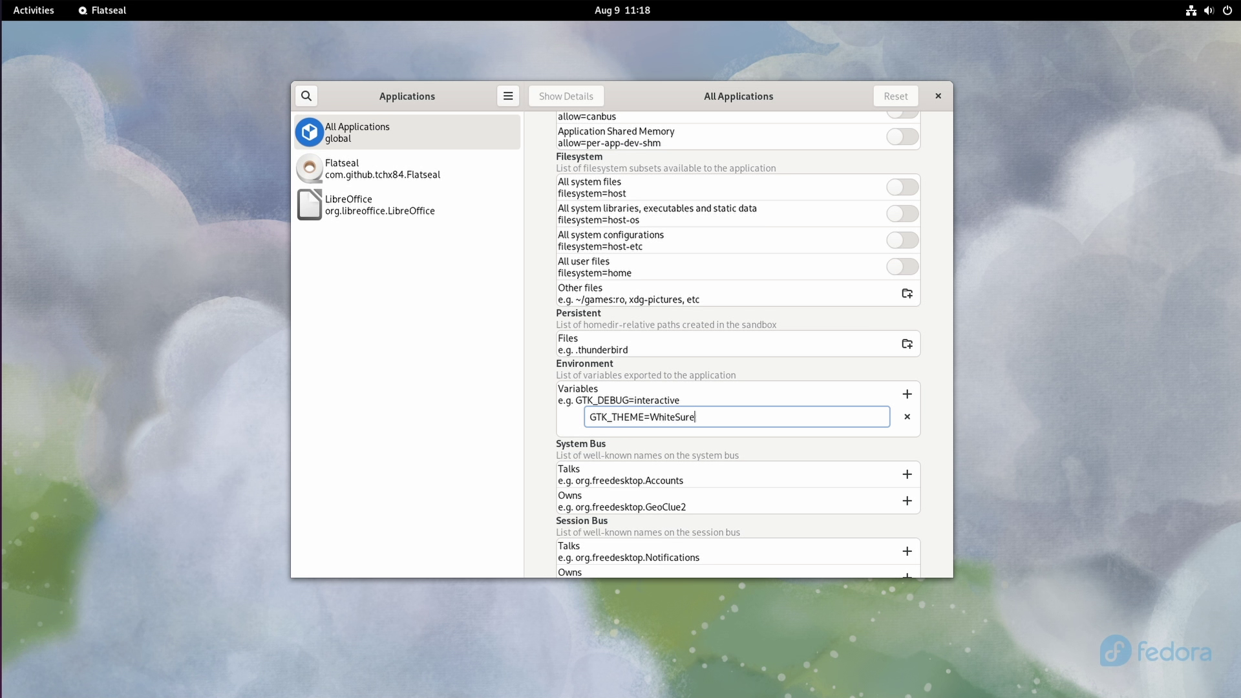
pyautogui.press('BackSpace')
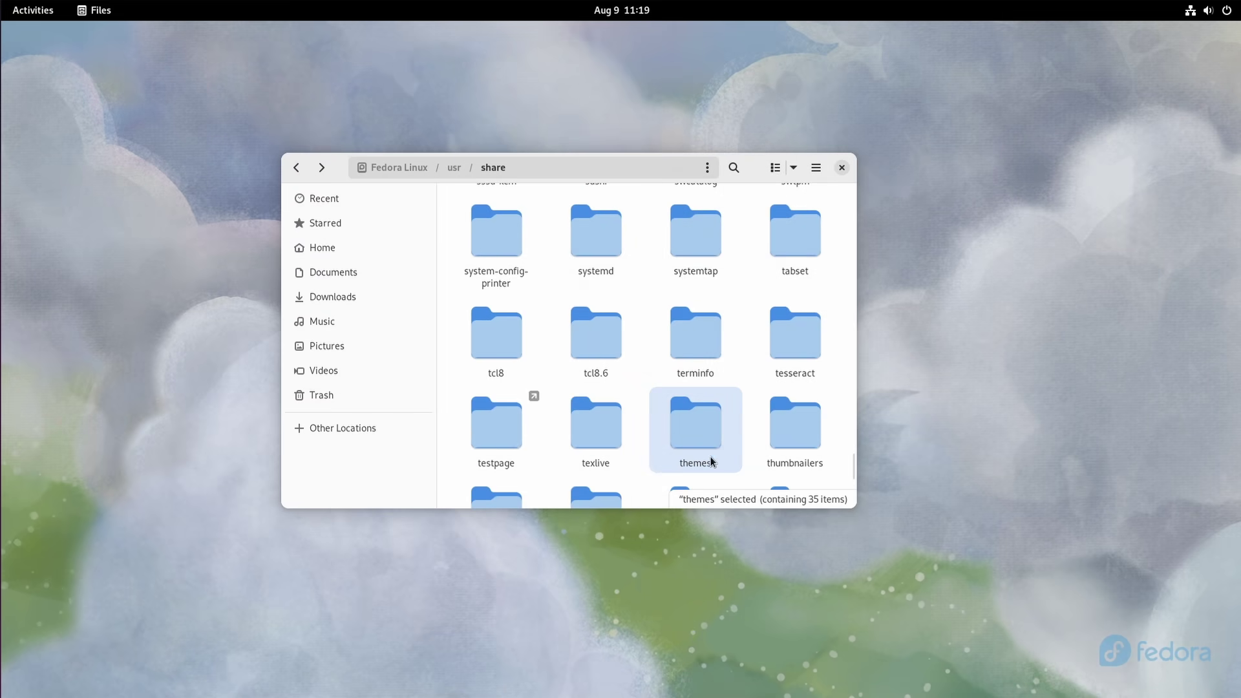
# - Browse /usr/share/themes, then open Home's hidden .themes and select all eight WhiteSur folders
pyautogui.doubleClick(714, 458)
pyautogui.scroll(-5, 692, 357)
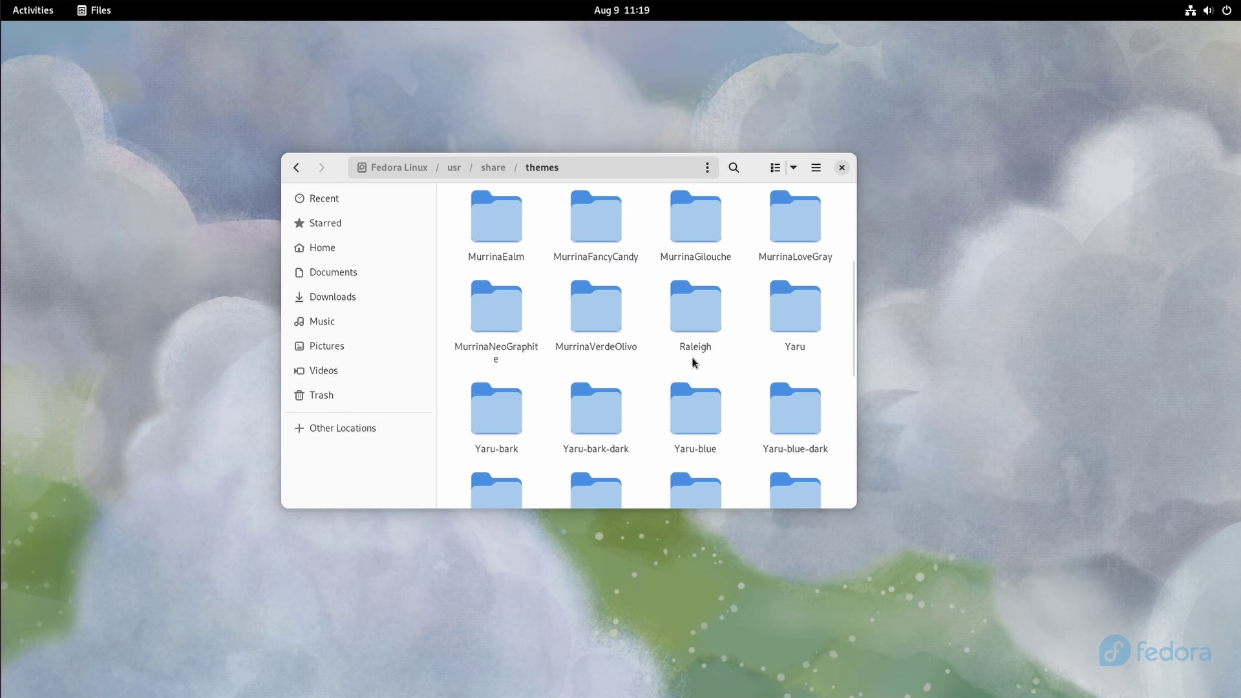
pyautogui.scroll(-6, 692, 357)
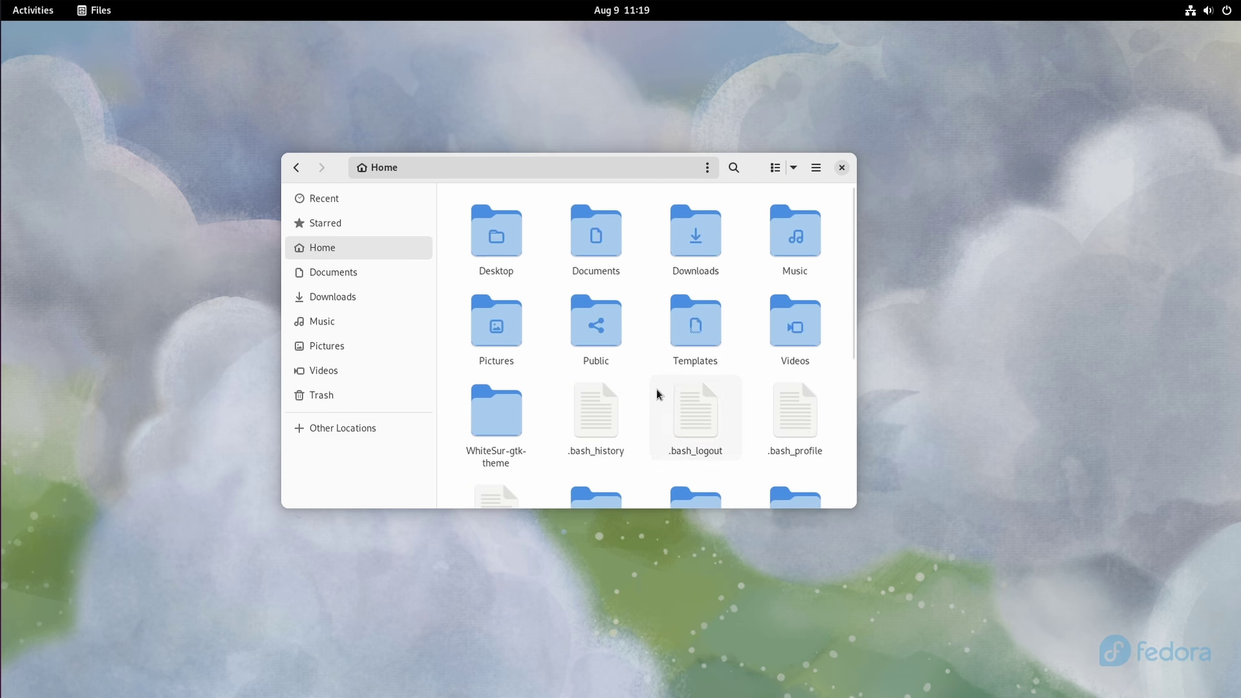
pyautogui.scroll(-5, 657, 394)
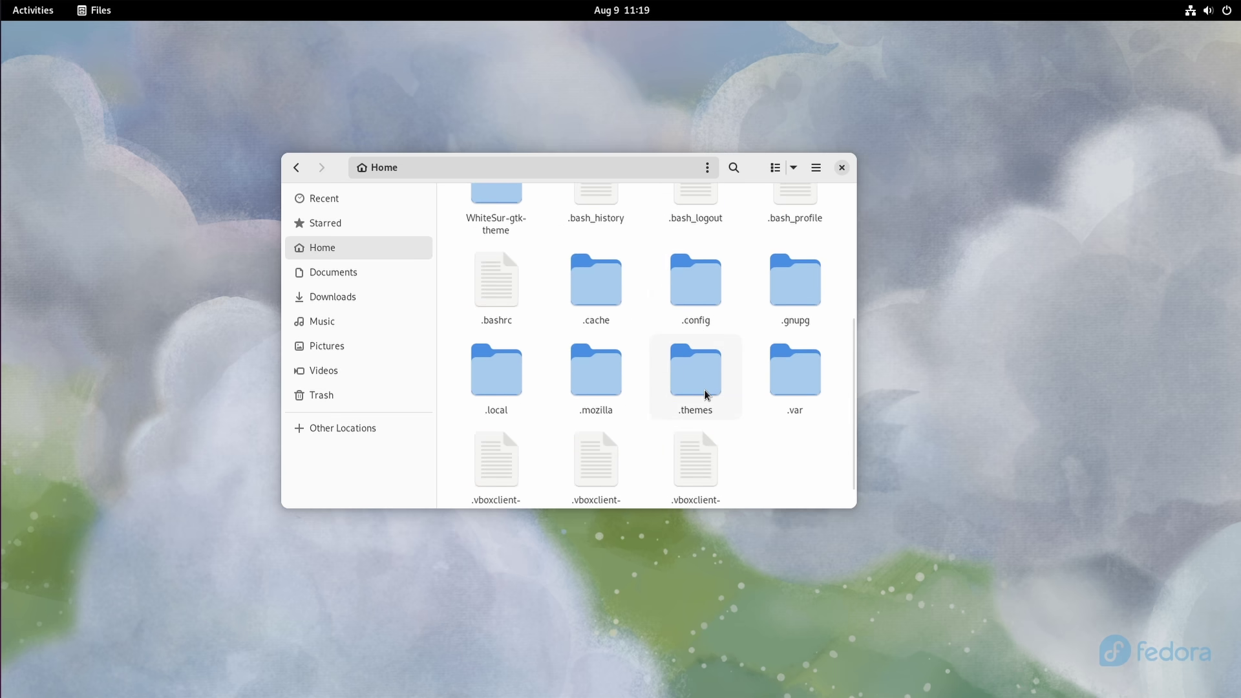
pyautogui.doubleClick(704, 394)
pyautogui.moveTo(487, 432); pyautogui.dragTo(826, 229)
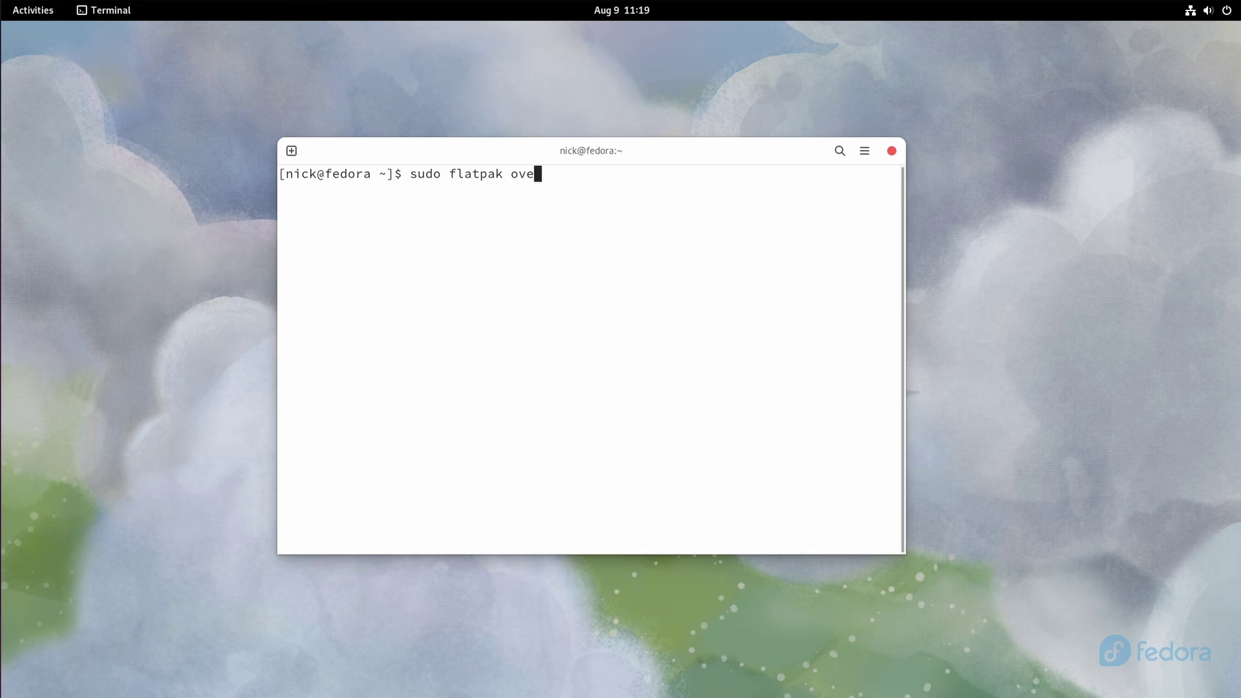
pyautogui.write('rride --filesystem')
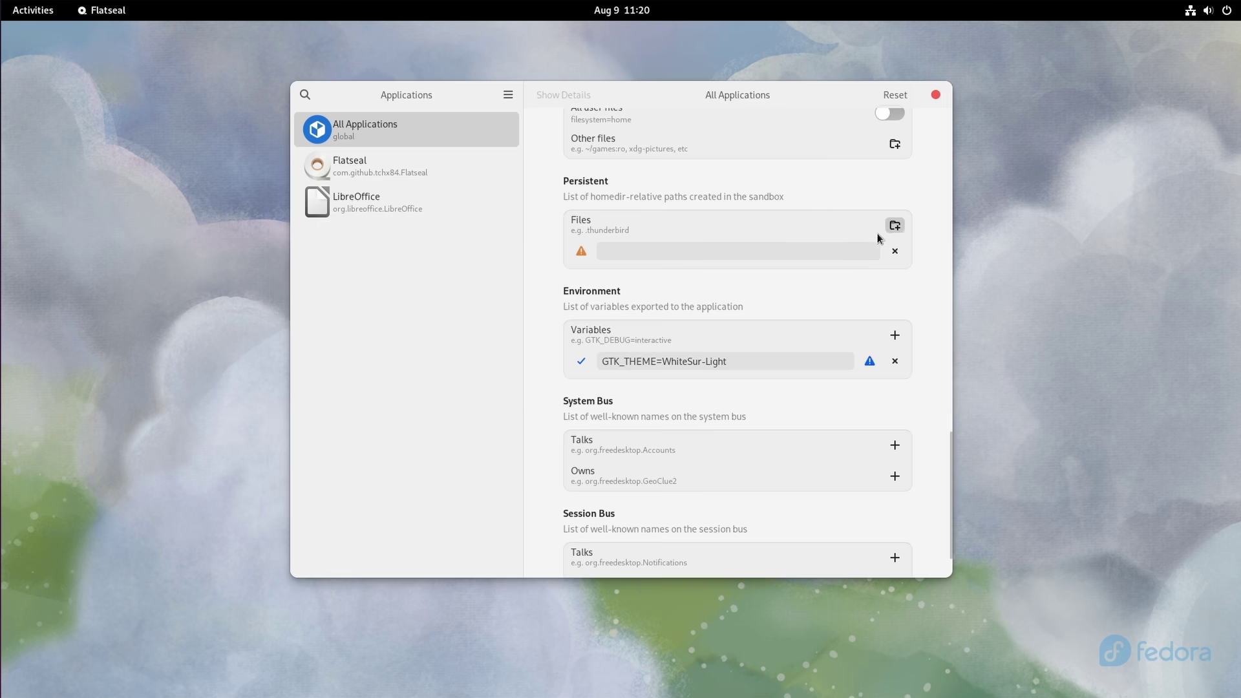
# - Add a persistent $HOME/.themes file path for All Applications in Flatseal
pyautogui.click(751, 249)
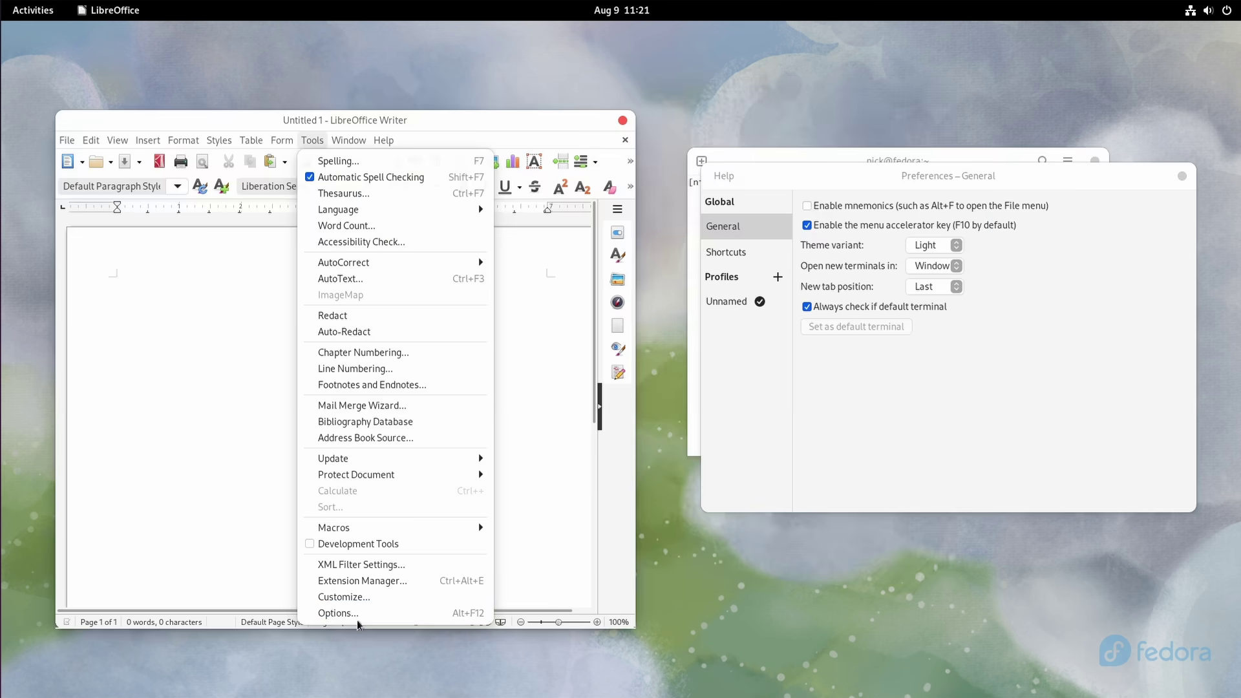
# - Compare Writer's Tools > Options with Terminal and Files preferences, then select .bash_profile in Home
pyautogui.click(352, 611)
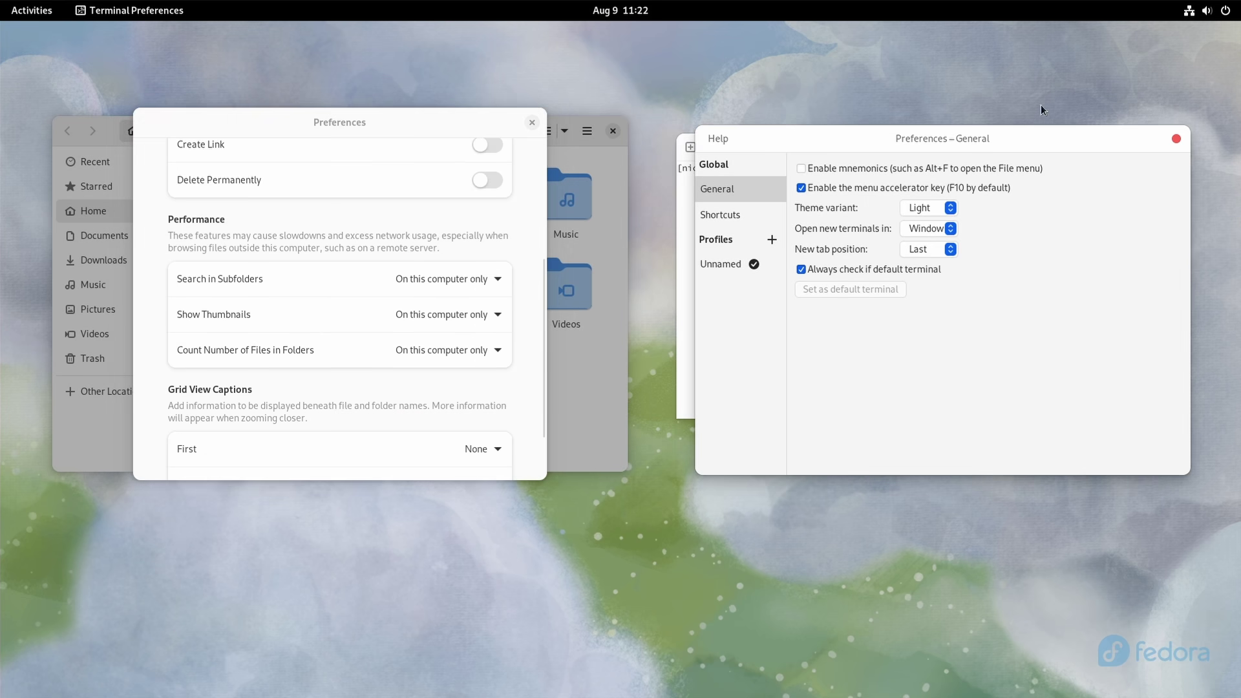
pyautogui.moveTo(955, 138); pyautogui.dragTo(812, 121)
pyautogui.click(483, 124)
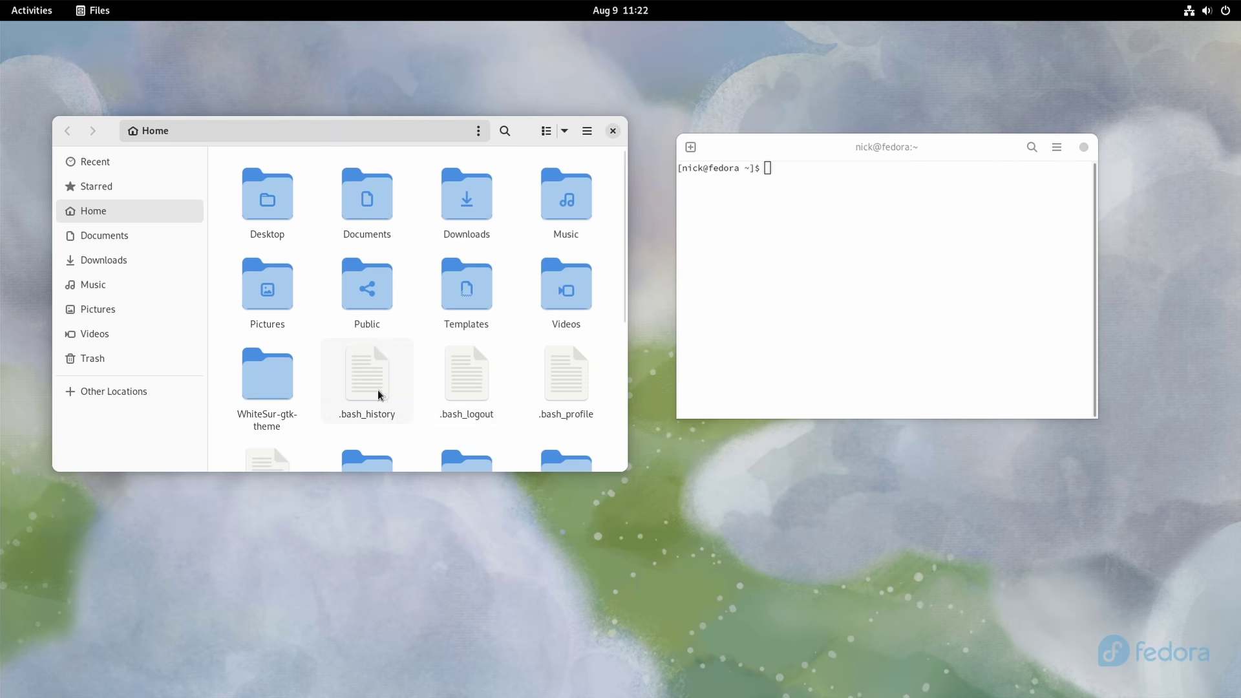
pyautogui.click(376, 388)
pyautogui.click(467, 382)
pyautogui.click(581, 387)
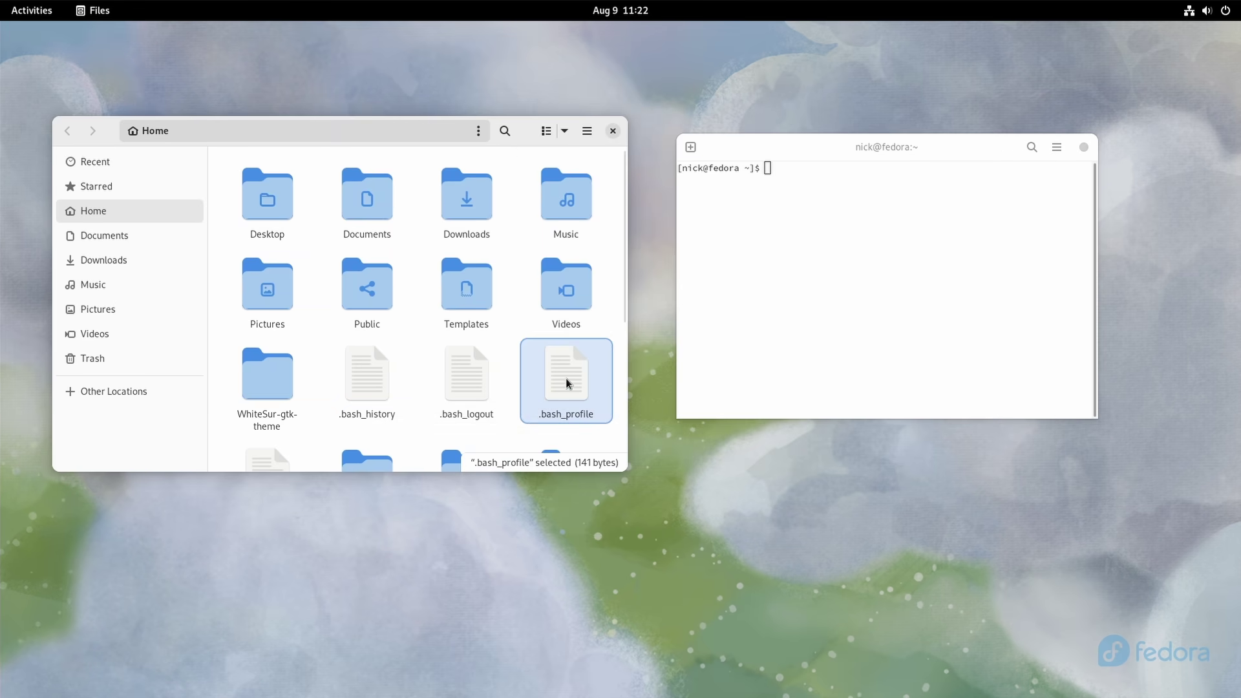
# - Open .bash_profile in Text Editor and add the line export GTK_THEME=WhiteSur-Light
pyautogui.doubleClick(566, 382)
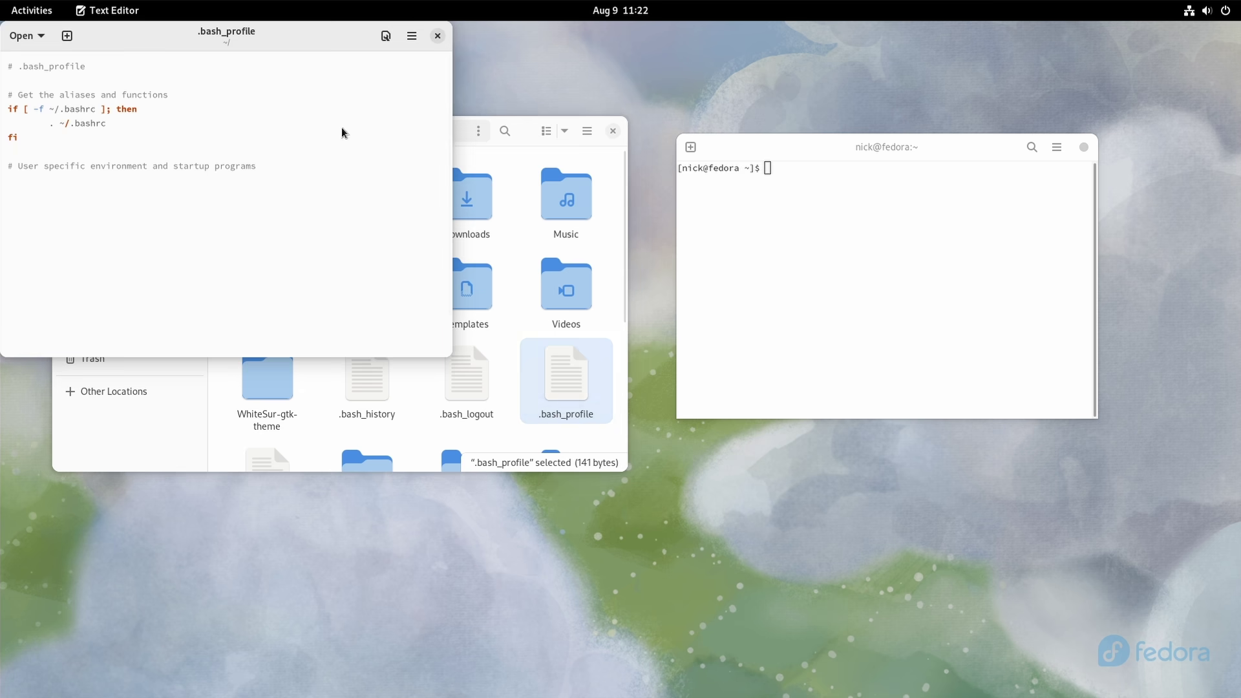
pyautogui.moveTo(304, 54); pyautogui.dragTo(464, 95)
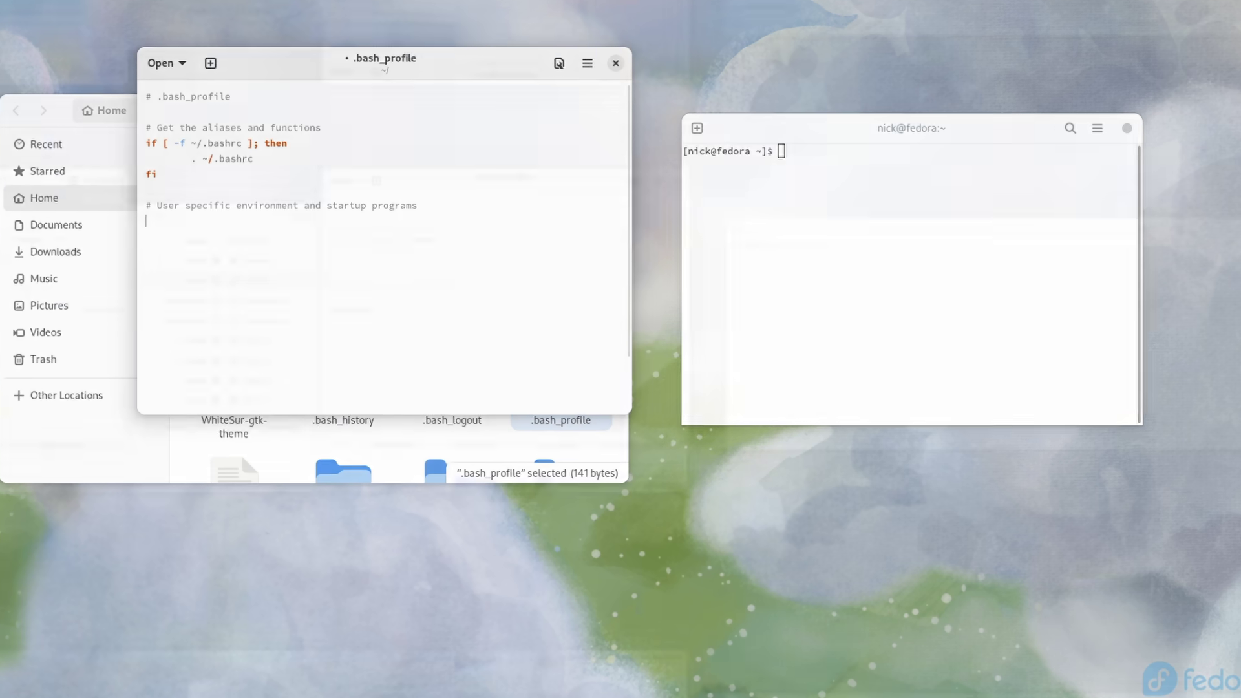
pyautogui.write('export GTK_THEME')
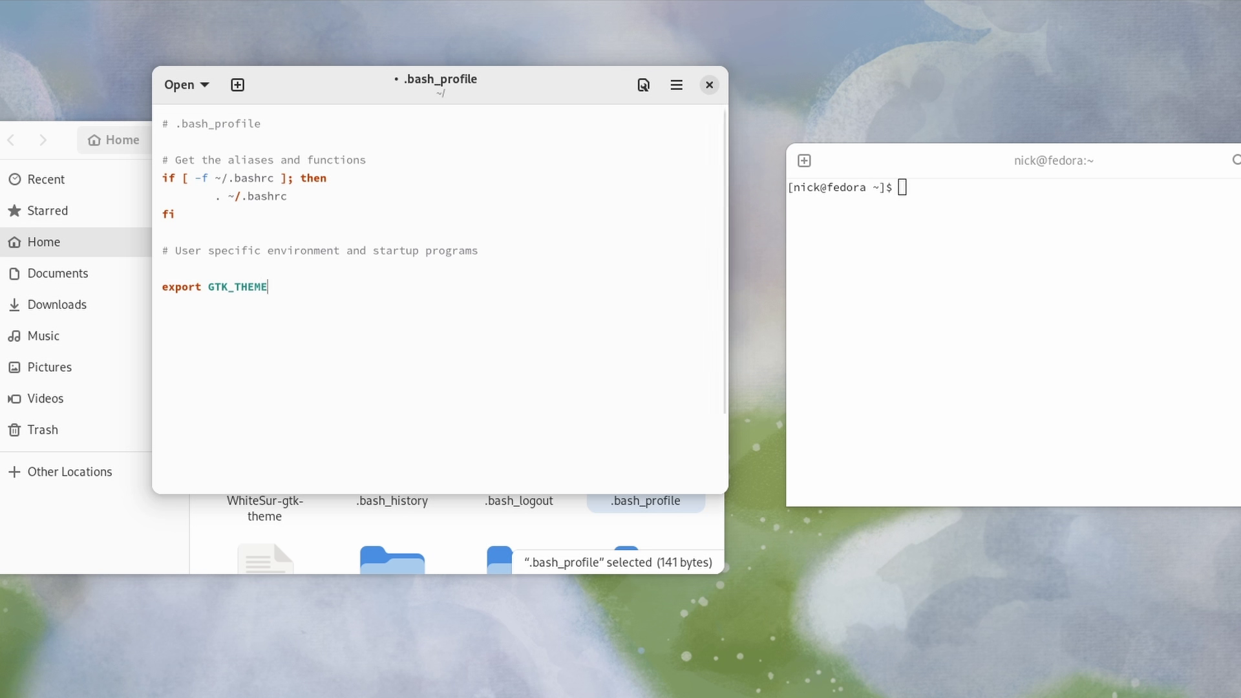
pyautogui.write('=WhiteSur-Light')
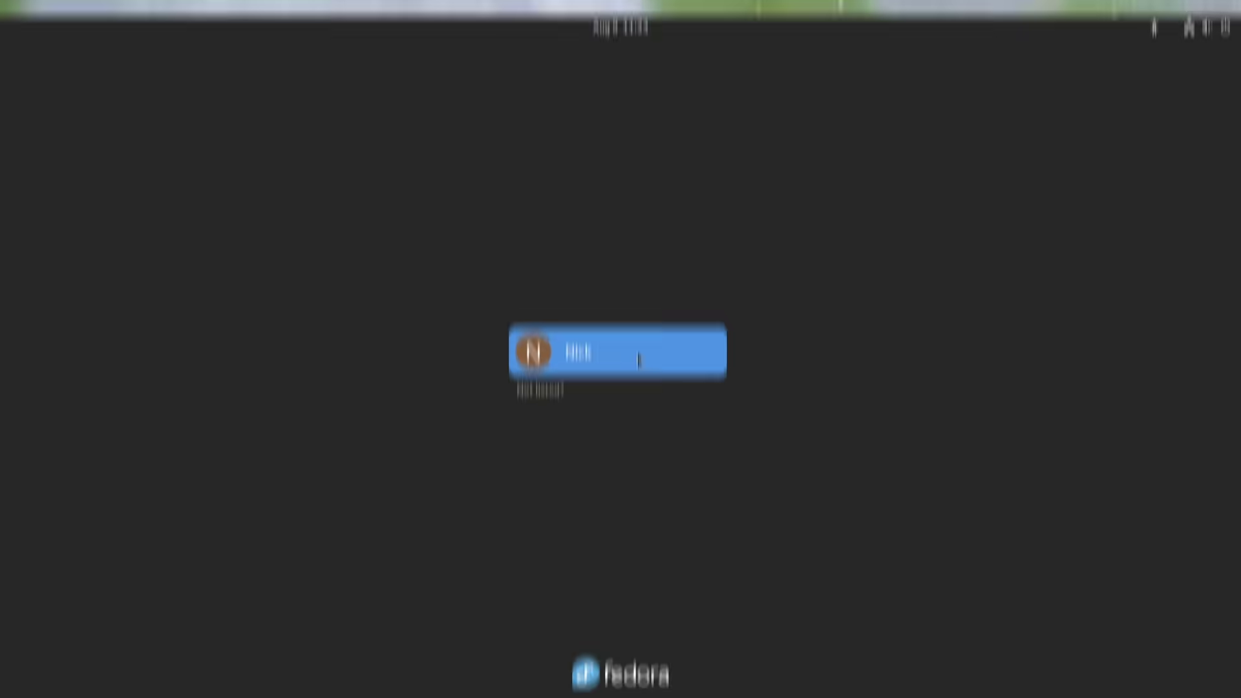
# - Sign back in, review Iotas' Interface and Data preferences, keeping Monochrome for both dropdowns
pyautogui.click(637, 360)
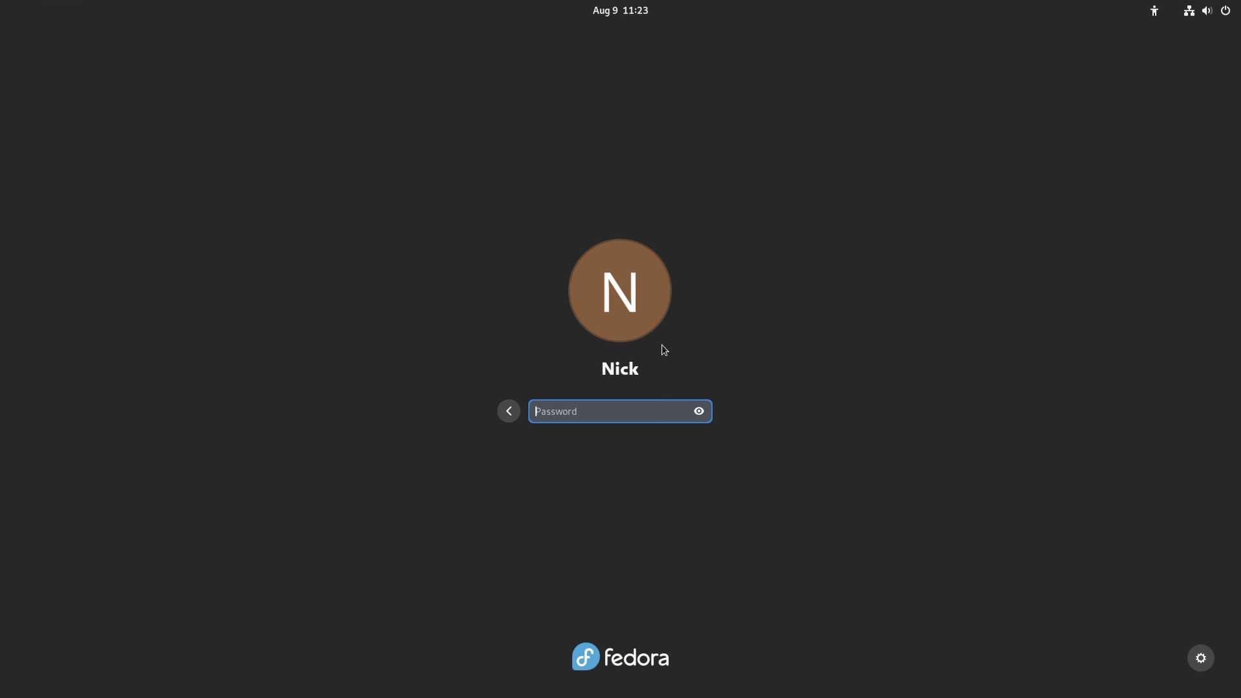
pyautogui.press('Return')
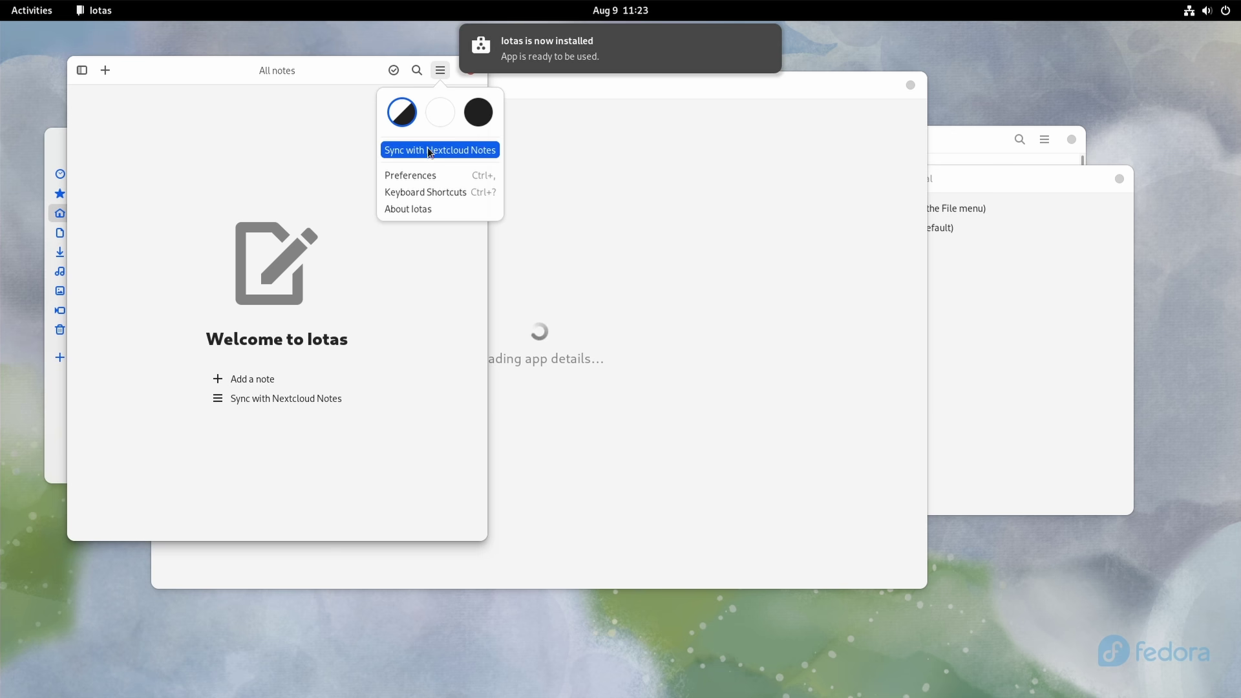
pyautogui.click(421, 177)
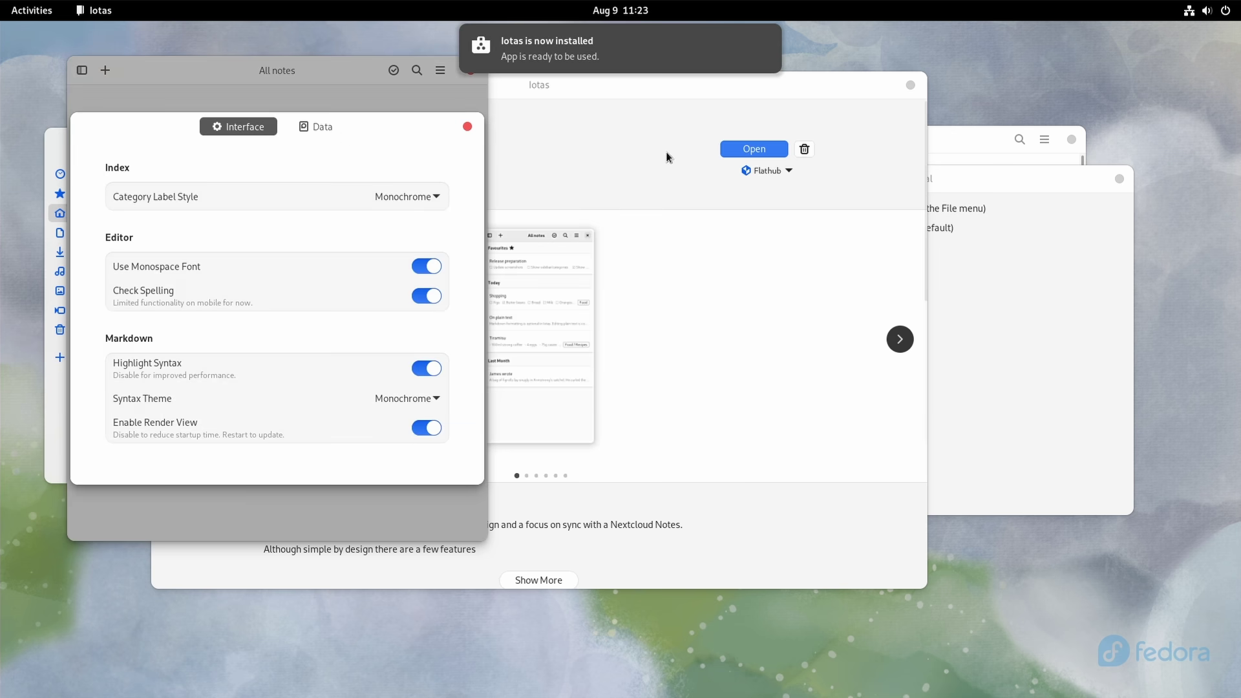
pyautogui.click(319, 129)
pyautogui.click(223, 129)
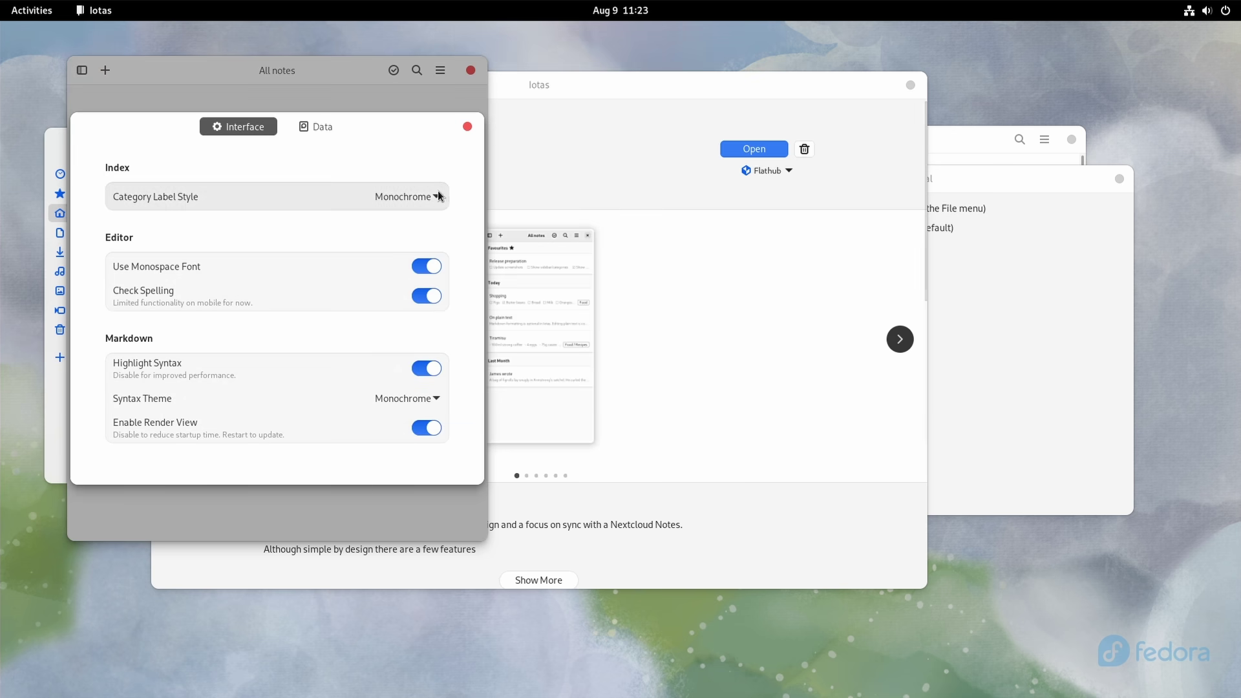
pyautogui.click(439, 195)
pyautogui.click(450, 228)
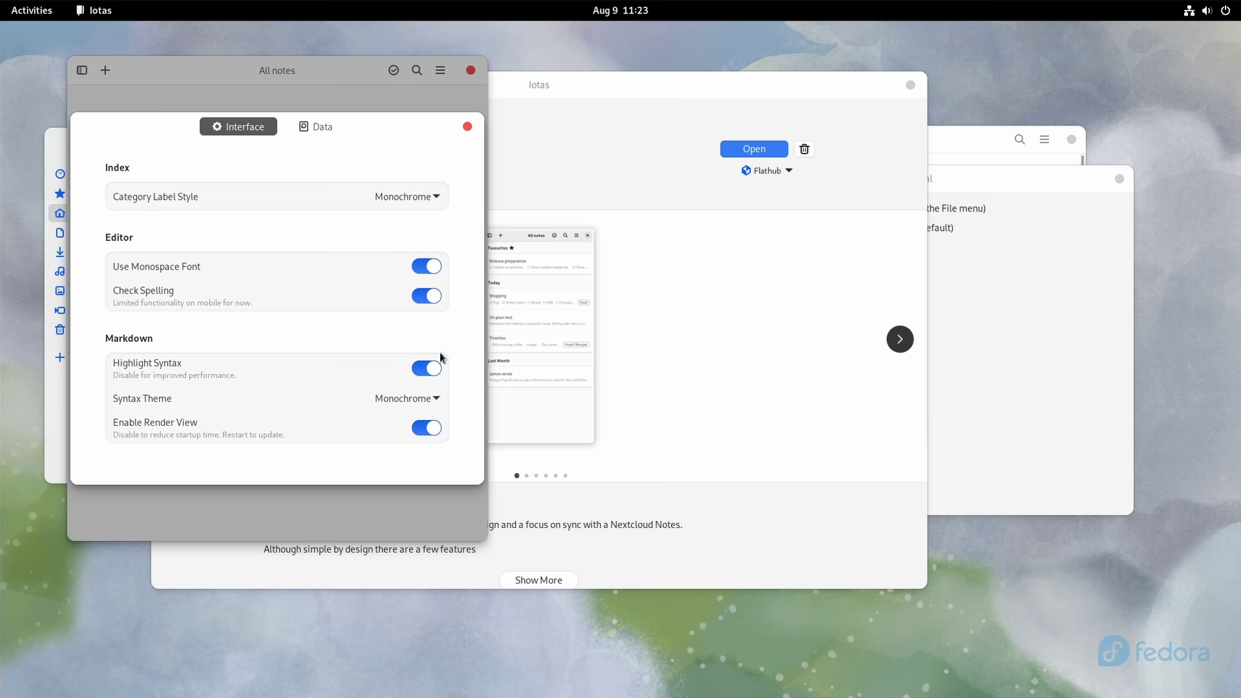
pyautogui.click(409, 401)
pyautogui.click(468, 233)
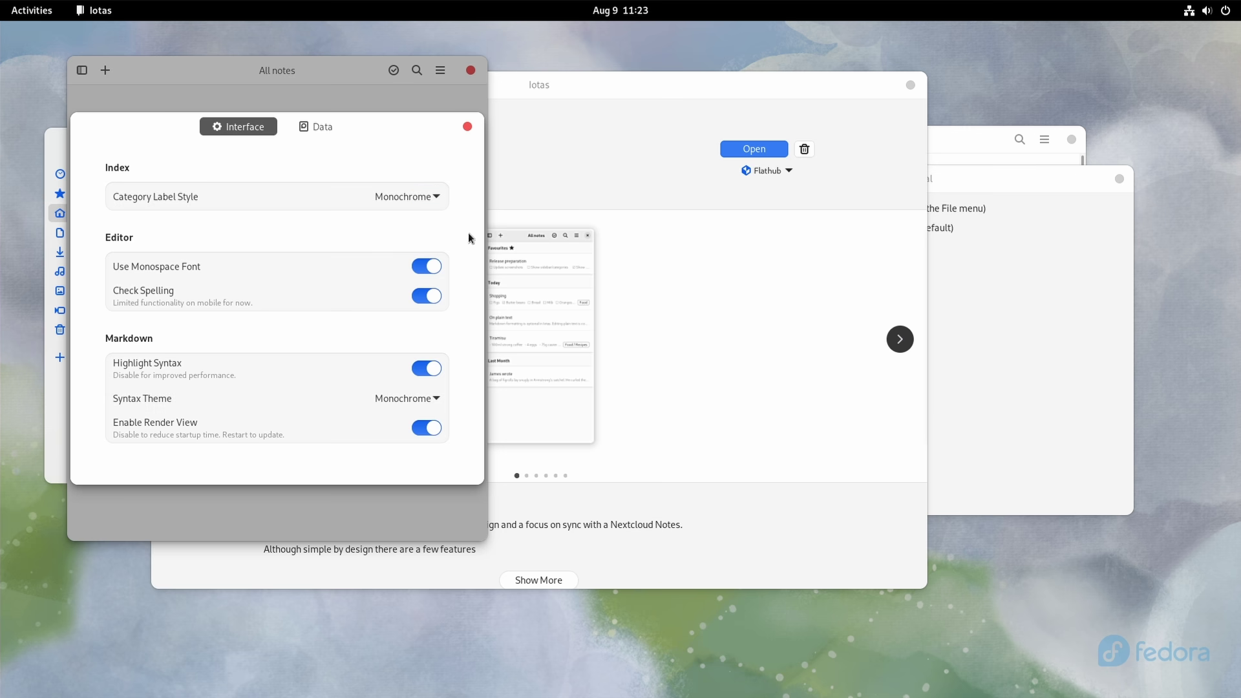
pyautogui.click(465, 126)
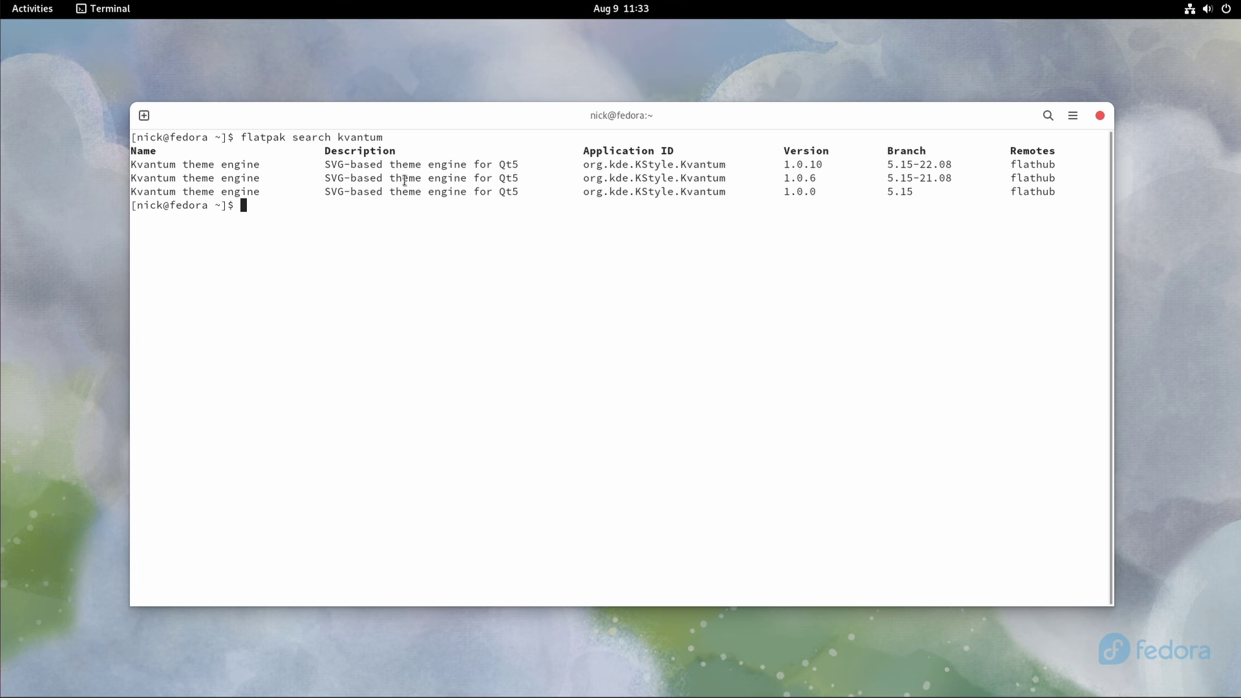
# - Examine the Kvantum search results, then run flatpak install kvantum to reach the version prompt
pyautogui.tripleClick(209, 164)
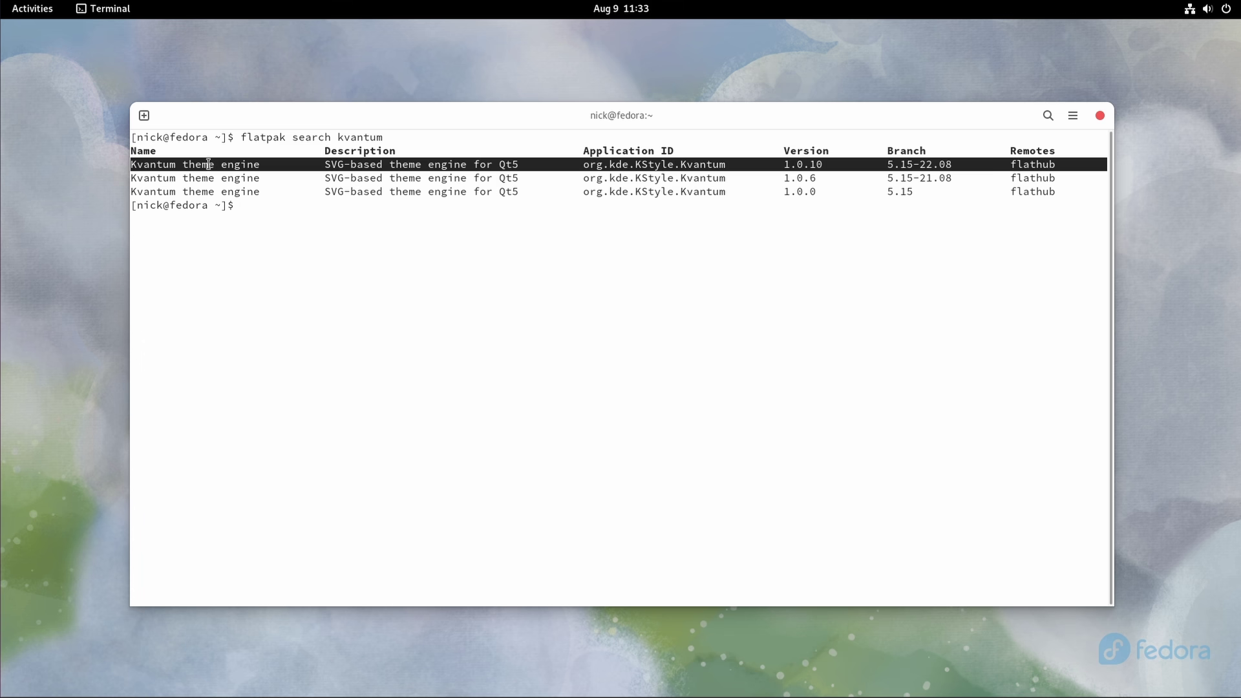
pyautogui.click(365, 175)
pyautogui.moveTo(132, 160); pyautogui.dragTo(254, 165)
pyautogui.click(276, 216)
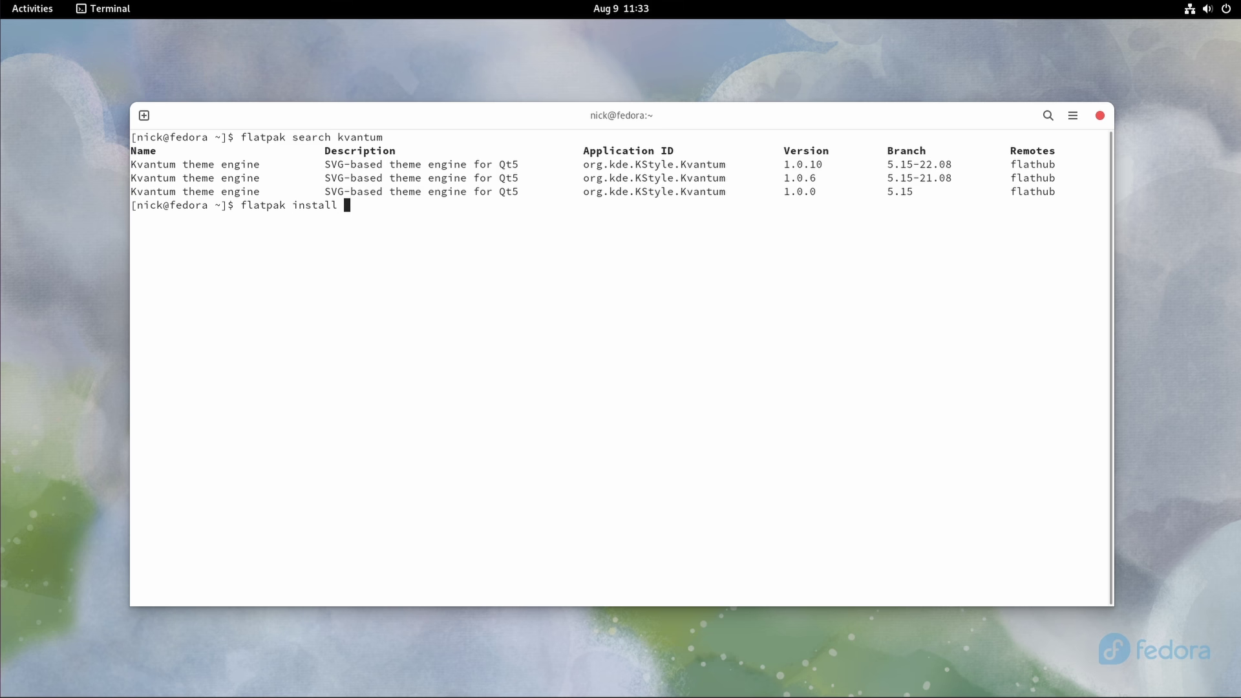
pyautogui.press('Return')
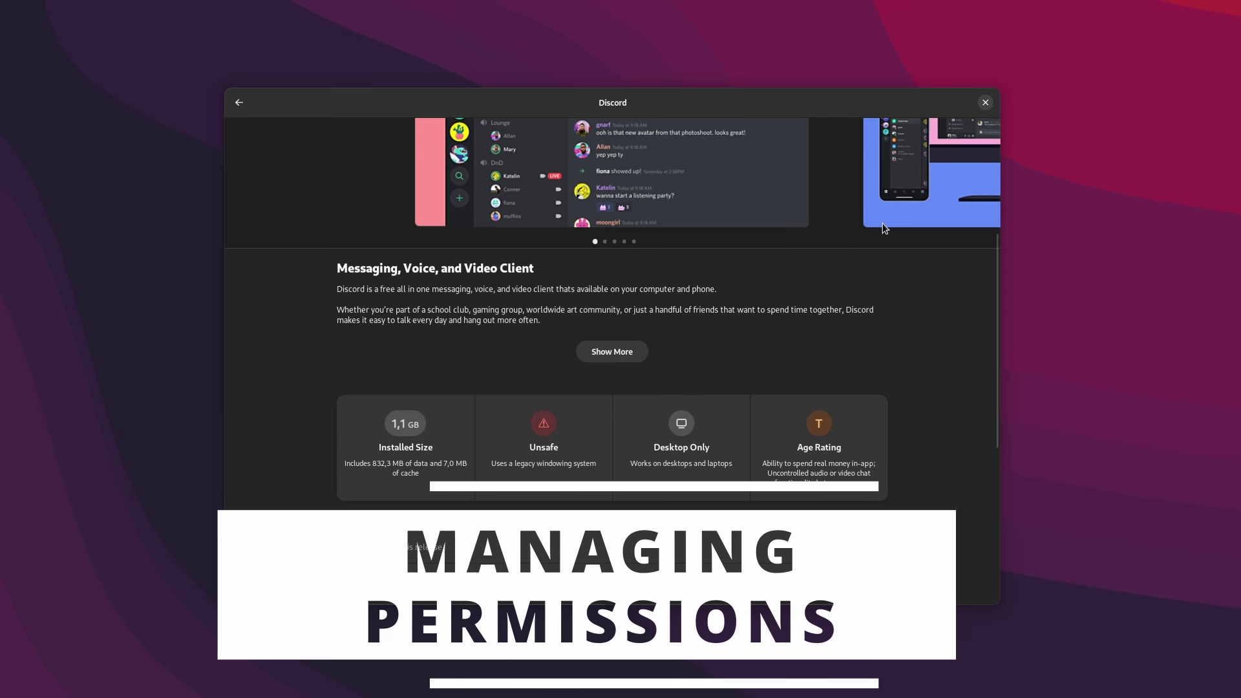
# - Open Discord's Unsafe tile to list the permissions behind the warning
pyautogui.click(577, 450)
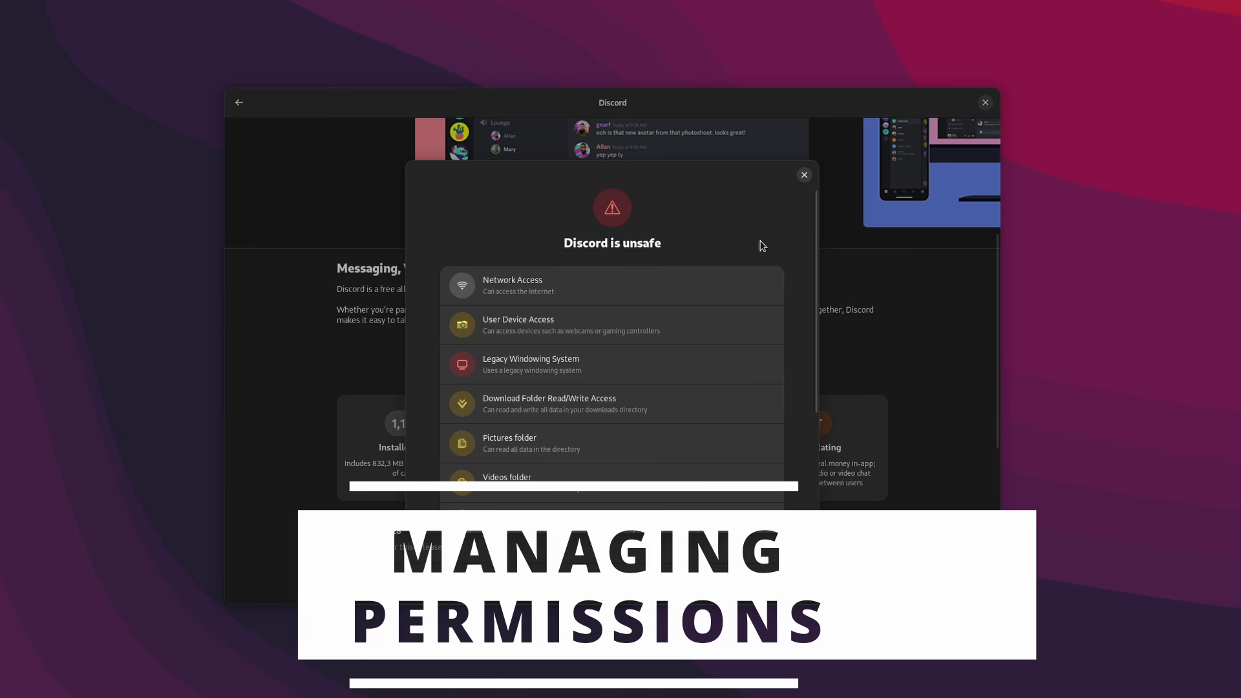
pyautogui.scroll(-2, 588, 309)
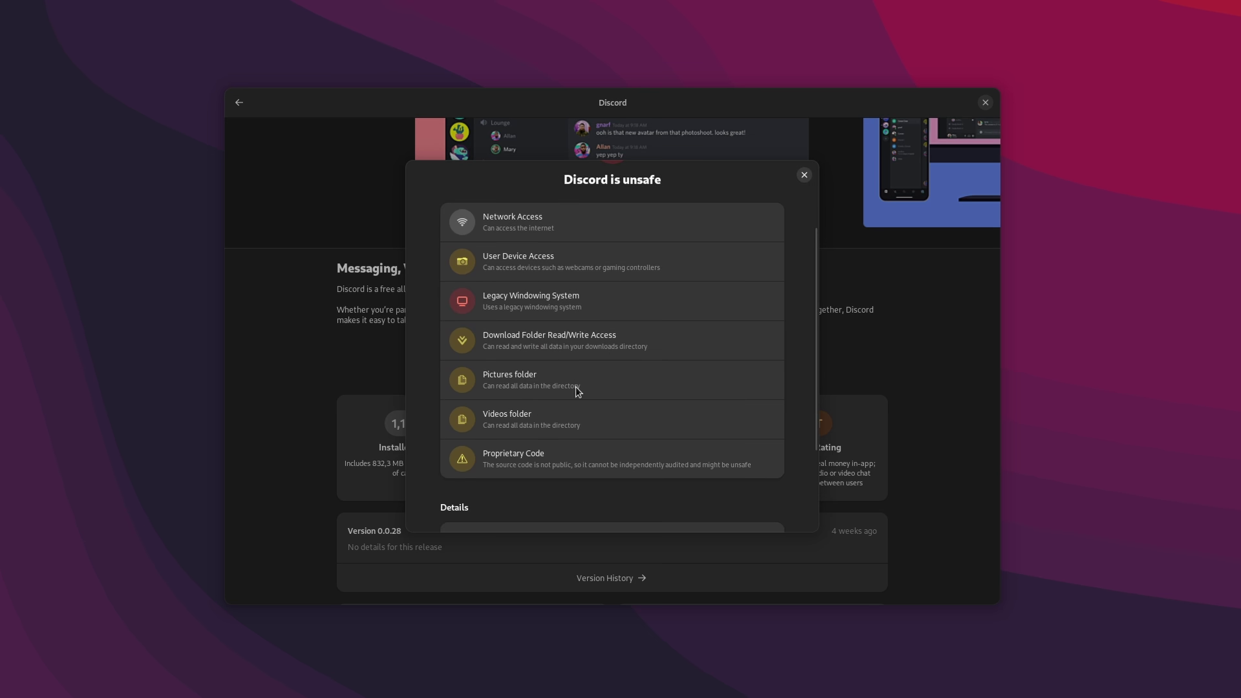
pyautogui.scroll(-1, 593, 331)
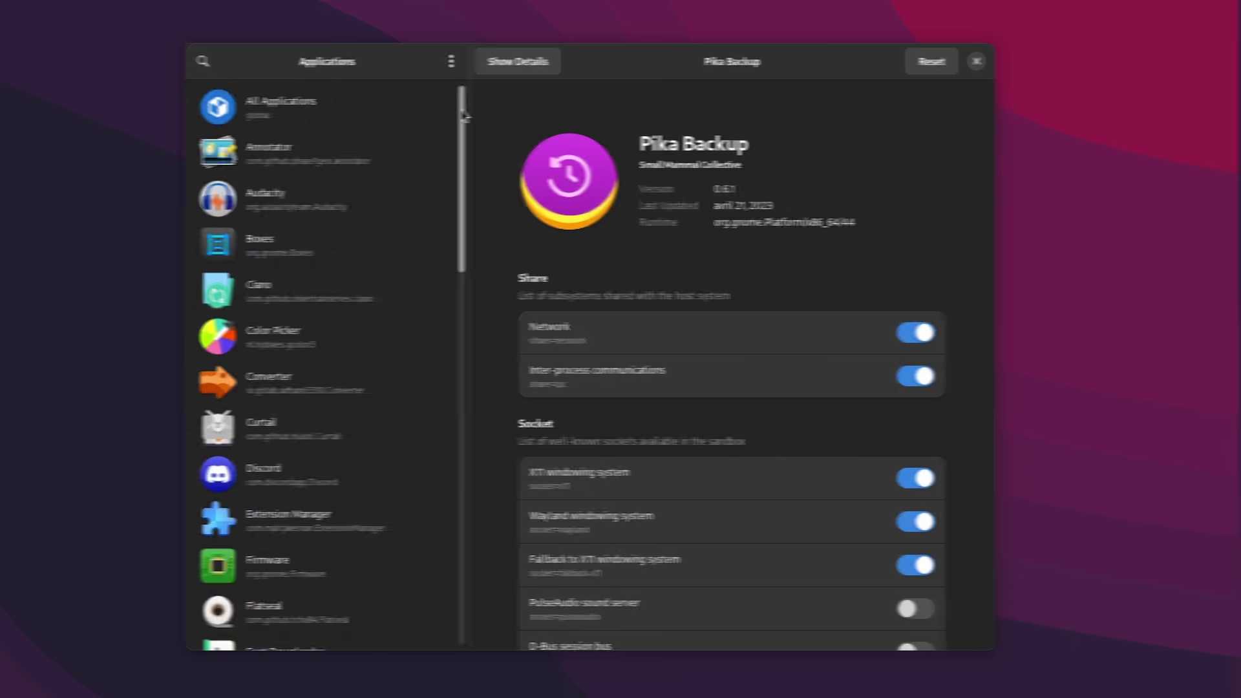
# - Open Discord's permissions, toggle All system files on then off, and turn off All user files
pyautogui.scroll(-15, 475, 416)
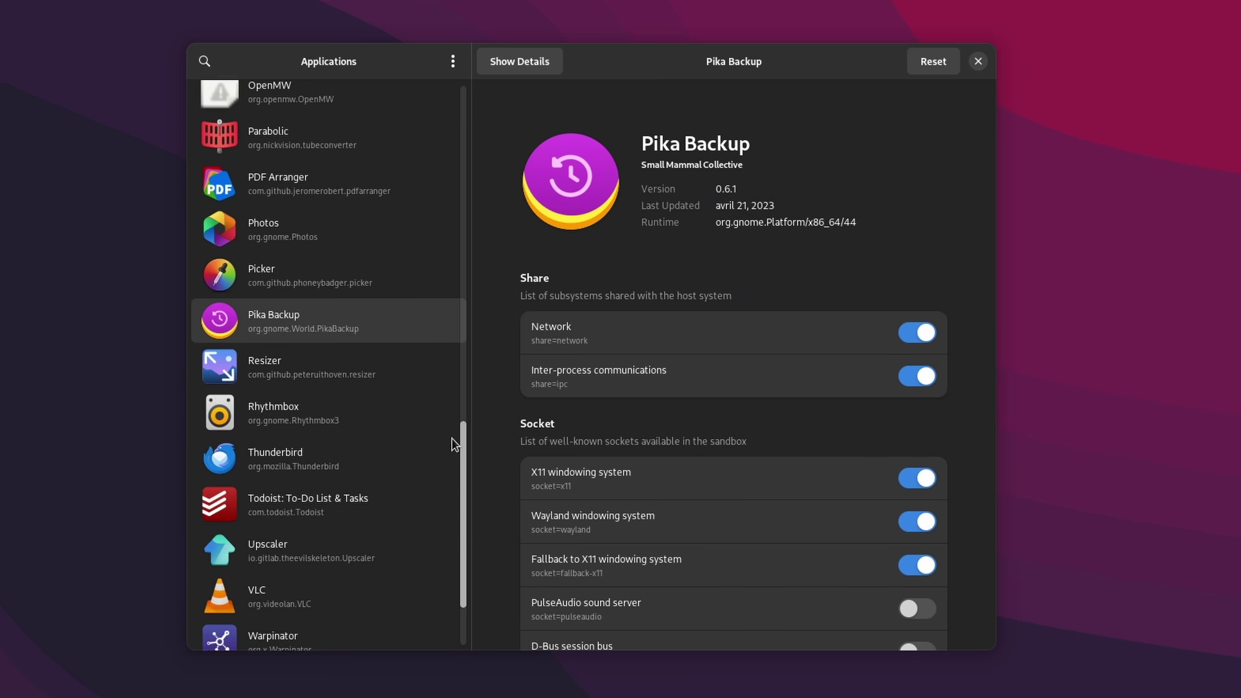
pyautogui.scroll(15, 451, 499)
pyautogui.click(281, 116)
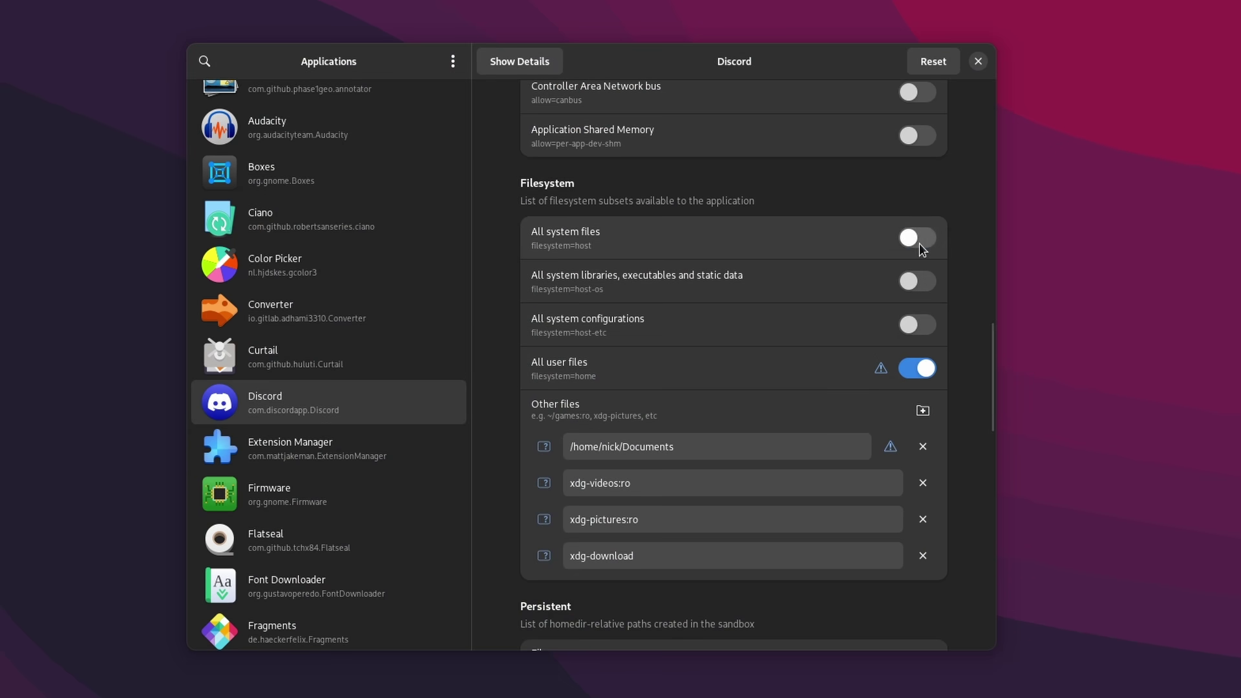
pyautogui.click(920, 249)
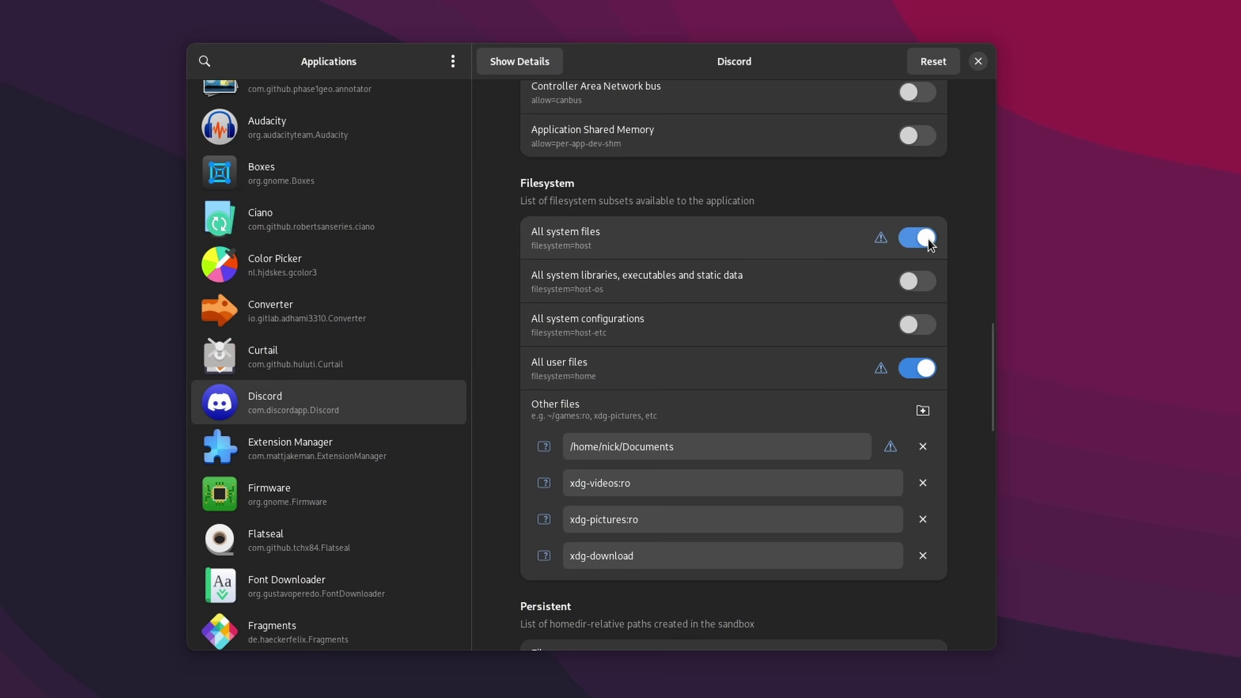
pyautogui.click(922, 238)
pyautogui.click(921, 369)
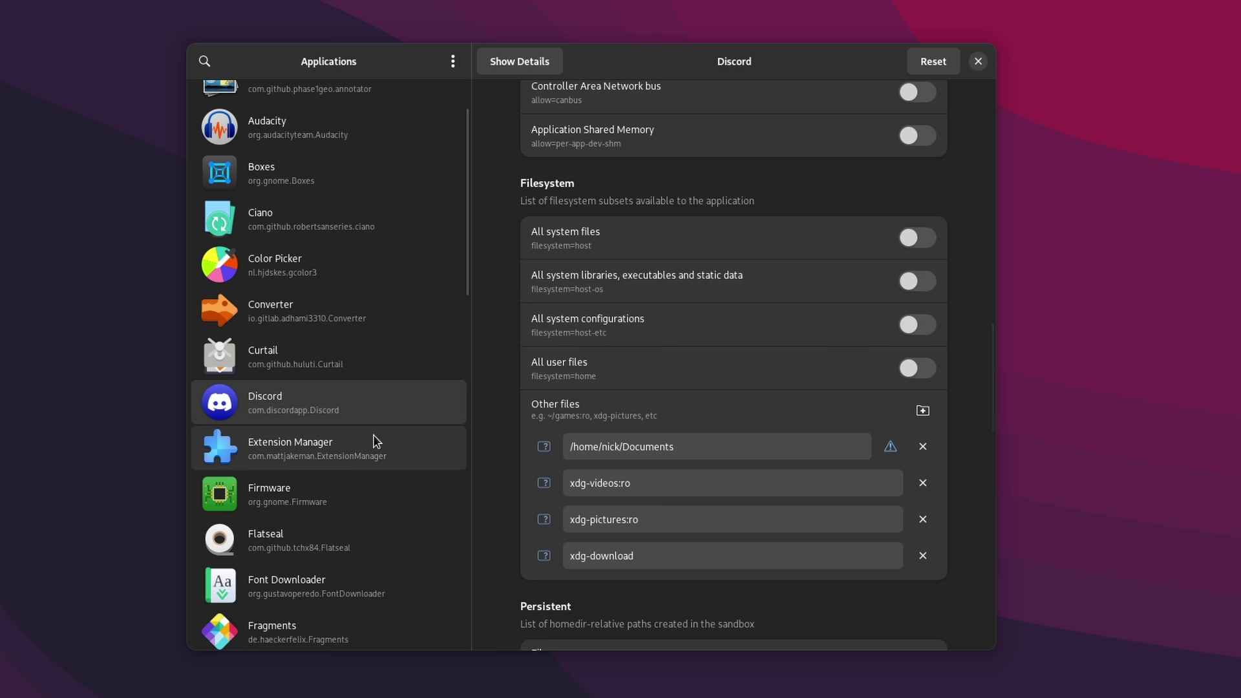
# - Compare Extension Manager, Firmware, Flatseal, Font Downloader and Fragments permissions, then return to Discord
pyautogui.click(355, 447)
pyautogui.click(328, 498)
pyautogui.click(331, 544)
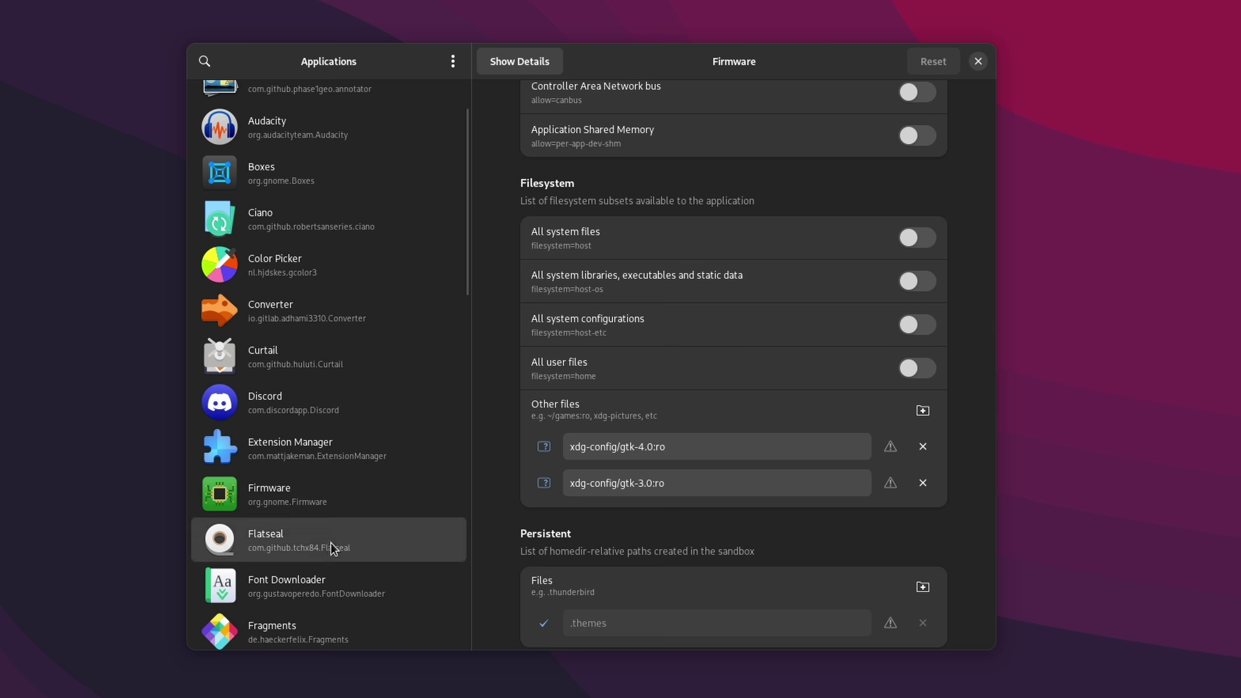
pyautogui.click(323, 582)
pyautogui.click(319, 628)
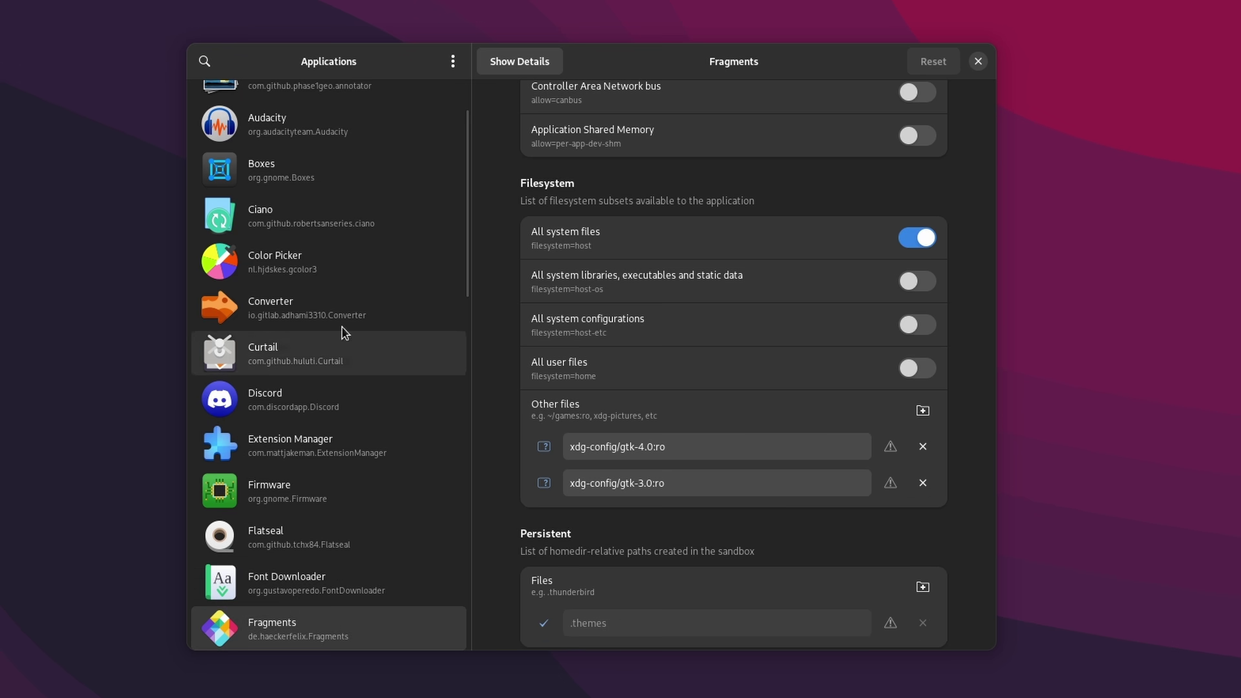
pyautogui.click(299, 412)
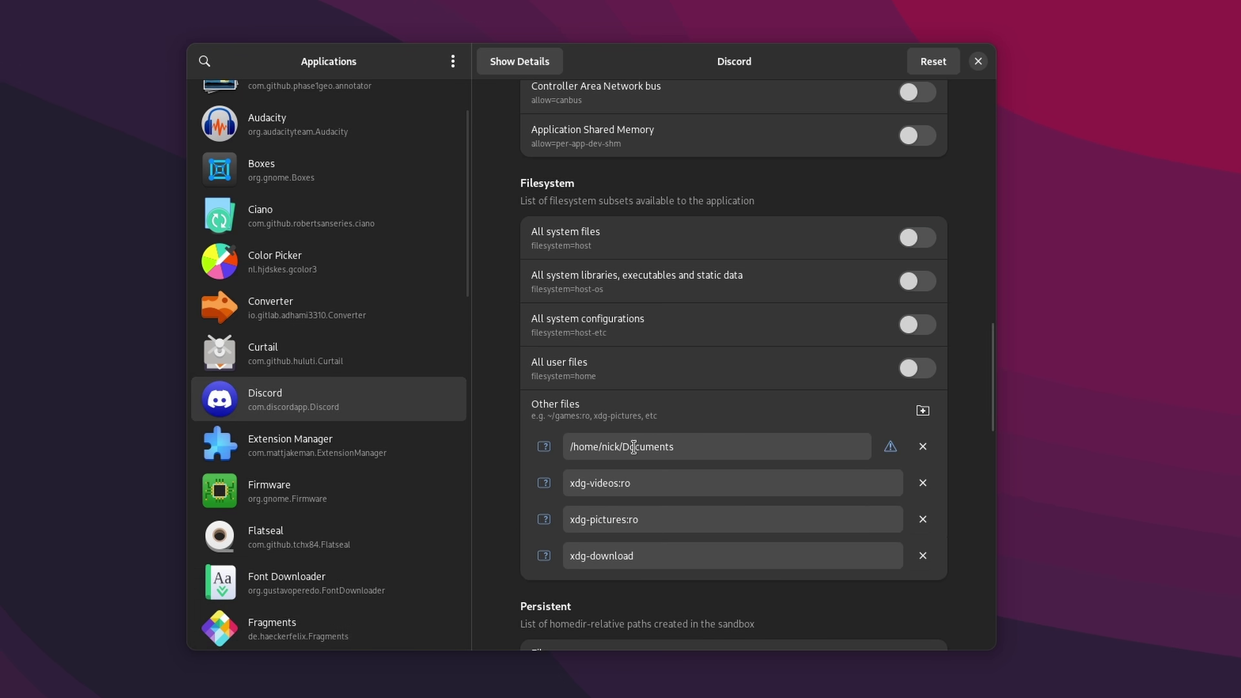
# - Replace the Documents entry with new home-folder Documents and Nextcloud paths under Other files
pyautogui.click(918, 446)
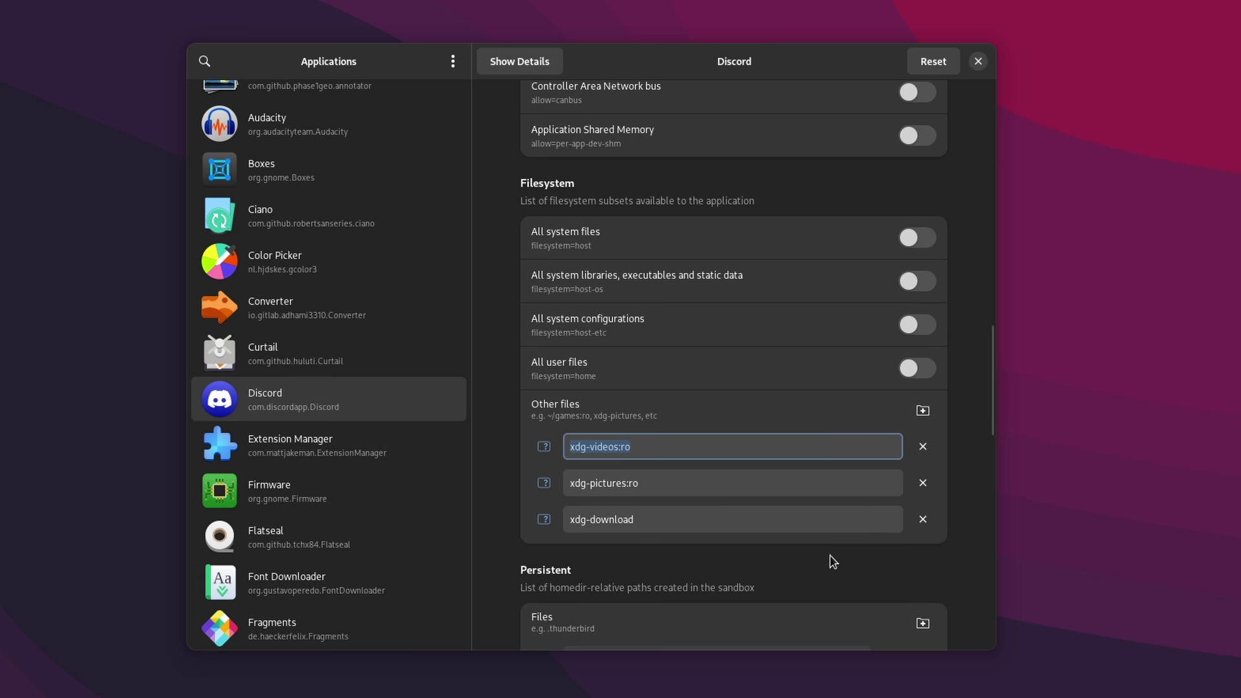
pyautogui.click(719, 520)
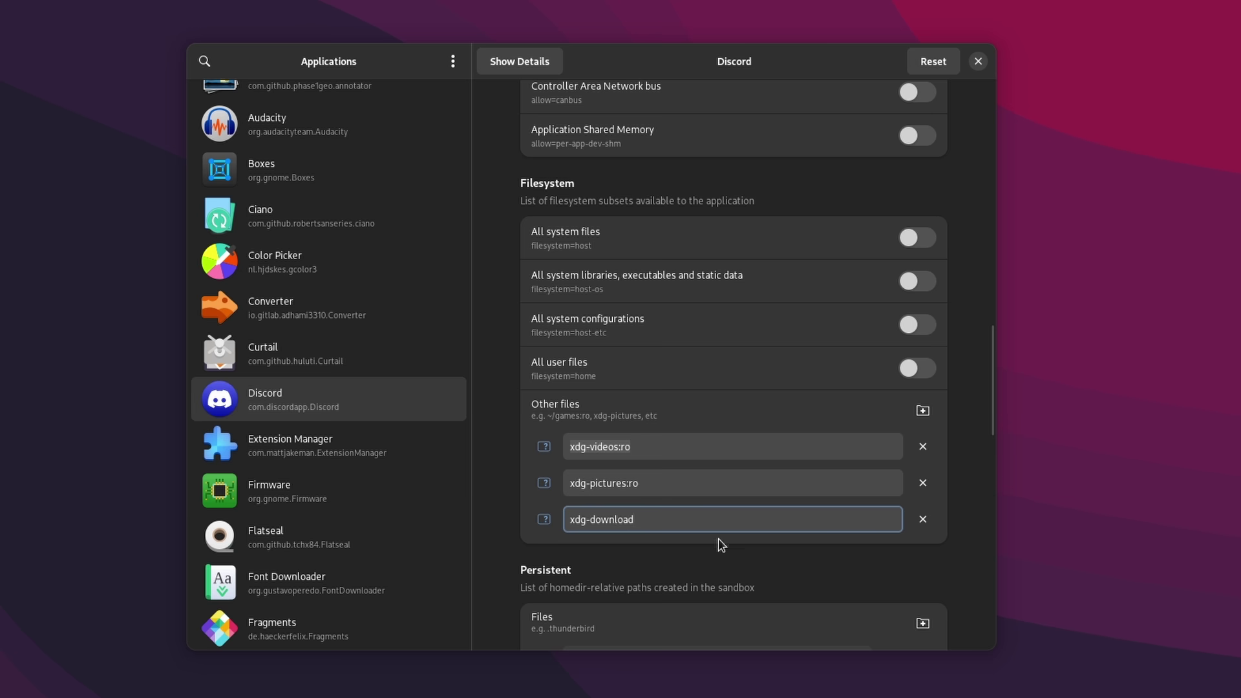
pyautogui.click(922, 411)
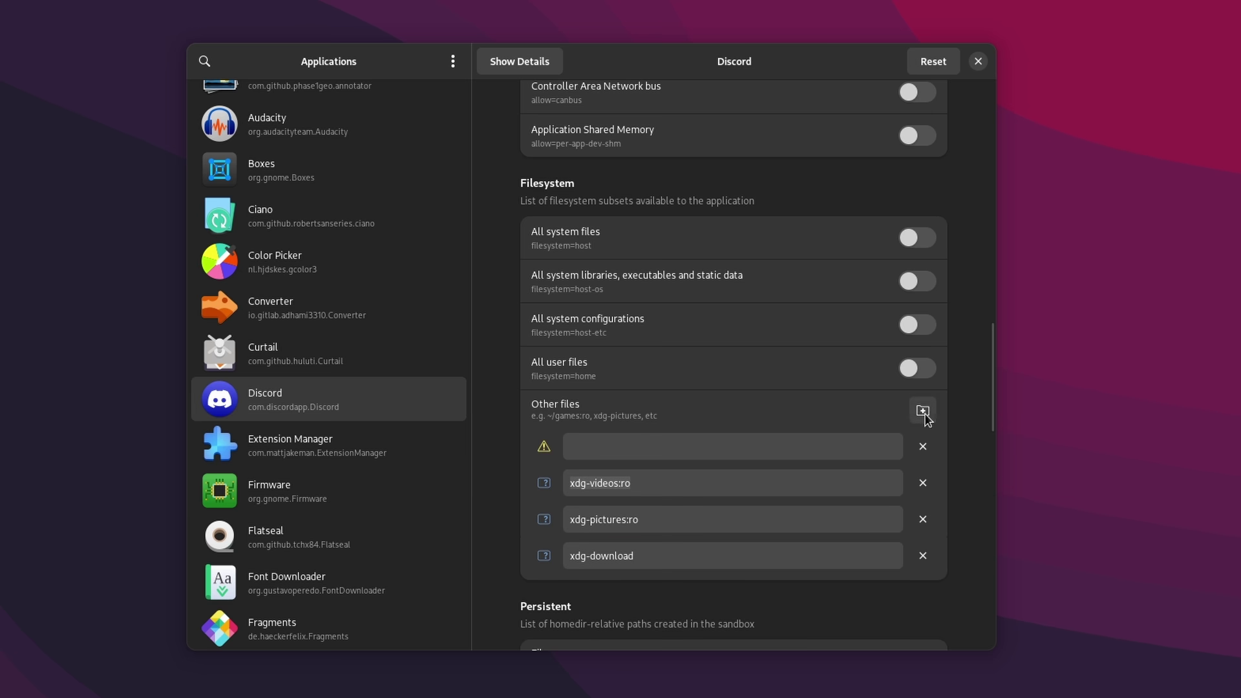
pyautogui.click(706, 444)
pyautogui.write('/home/nick/Documents')
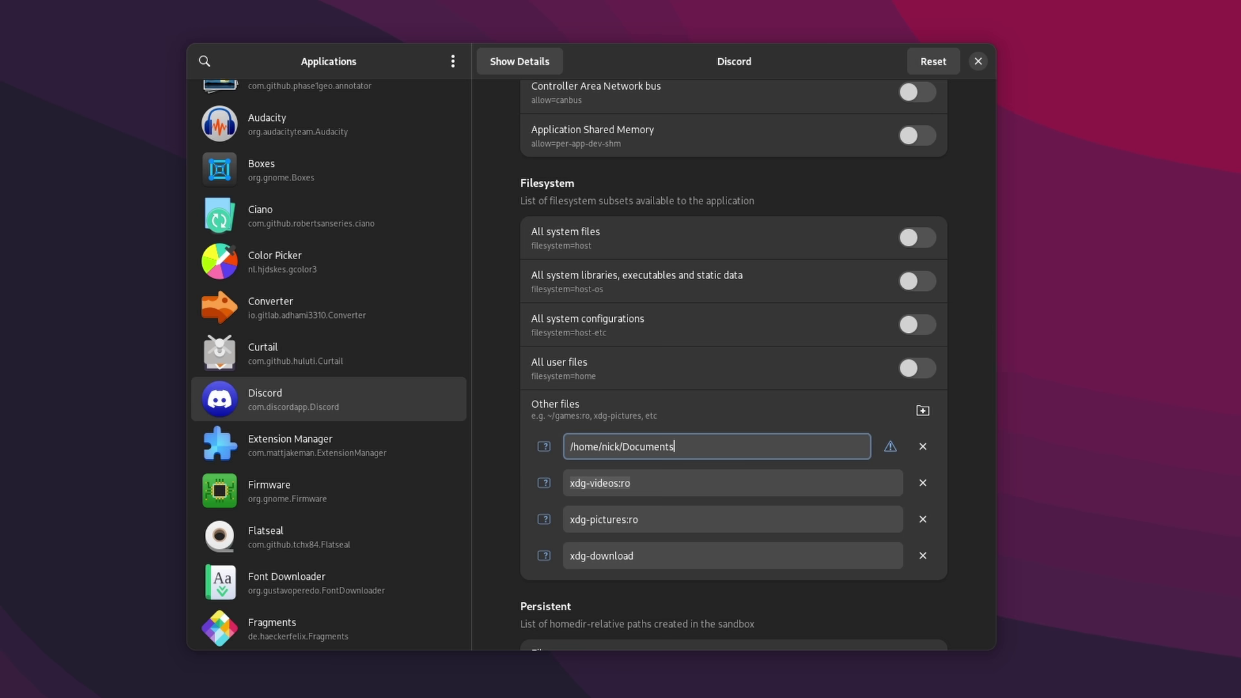
pyautogui.click(923, 410)
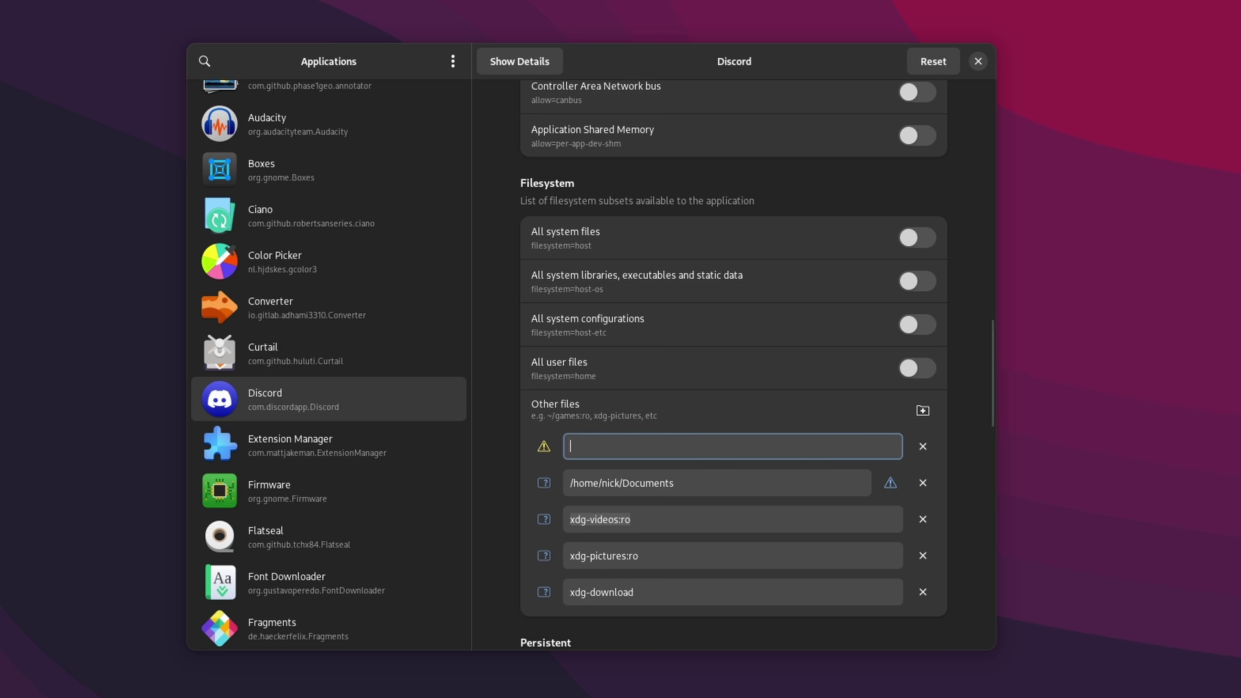
pyautogui.write('/home/nick/Nextcloud')
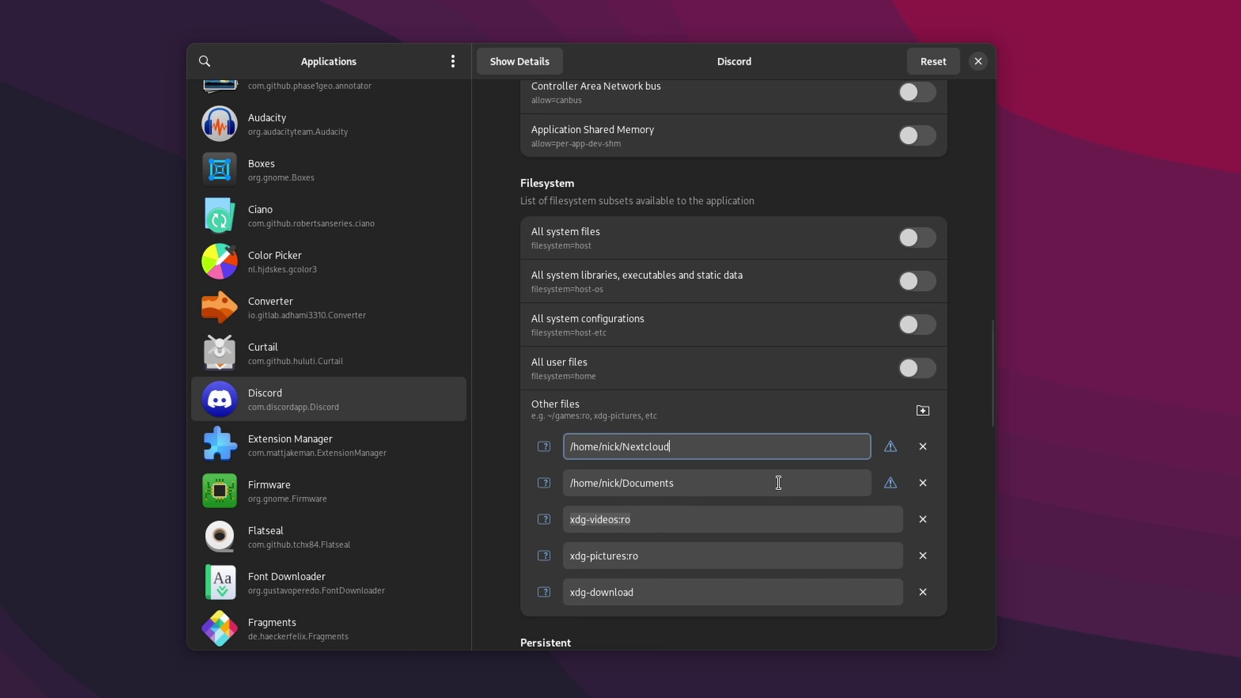
# - Check the Documents and Nextcloud path entries, then switch on All user files for Discord
pyautogui.click(772, 486)
pyautogui.click(706, 517)
pyautogui.click(681, 557)
pyautogui.click(681, 509)
pyautogui.click(739, 482)
pyautogui.moveTo(696, 478); pyautogui.dragTo(569, 481)
pyautogui.click(569, 481)
pyautogui.moveTo(707, 453); pyautogui.dragTo(572, 448)
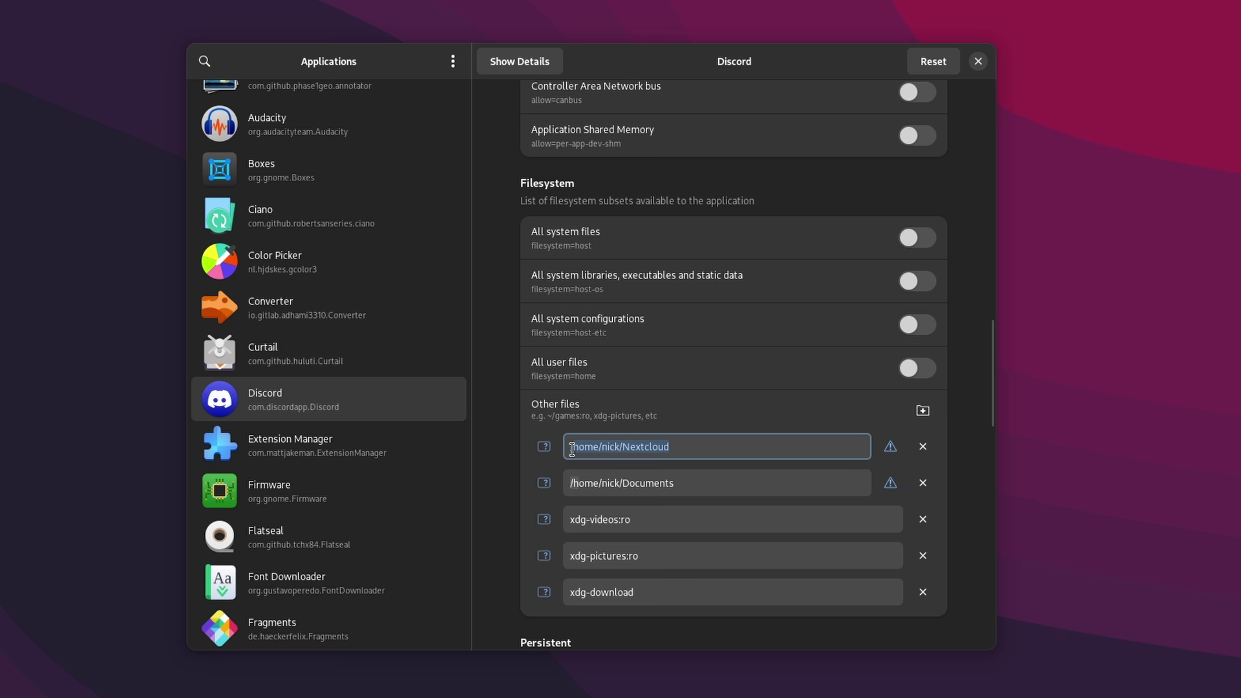
pyautogui.click(679, 447)
pyautogui.click(916, 369)
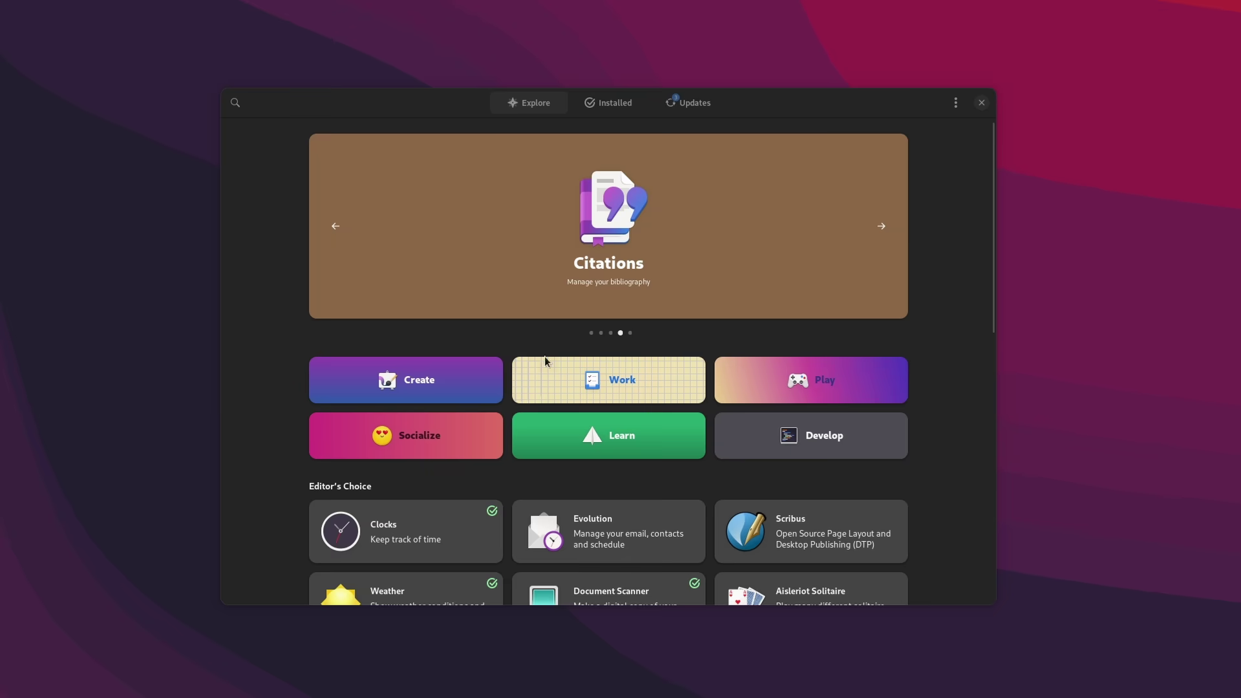
# - Install Evolution from a chosen source, then activate the Flatline add-on in Firefox
pyautogui.scroll(-2, 568, 394)
pyautogui.click(585, 527)
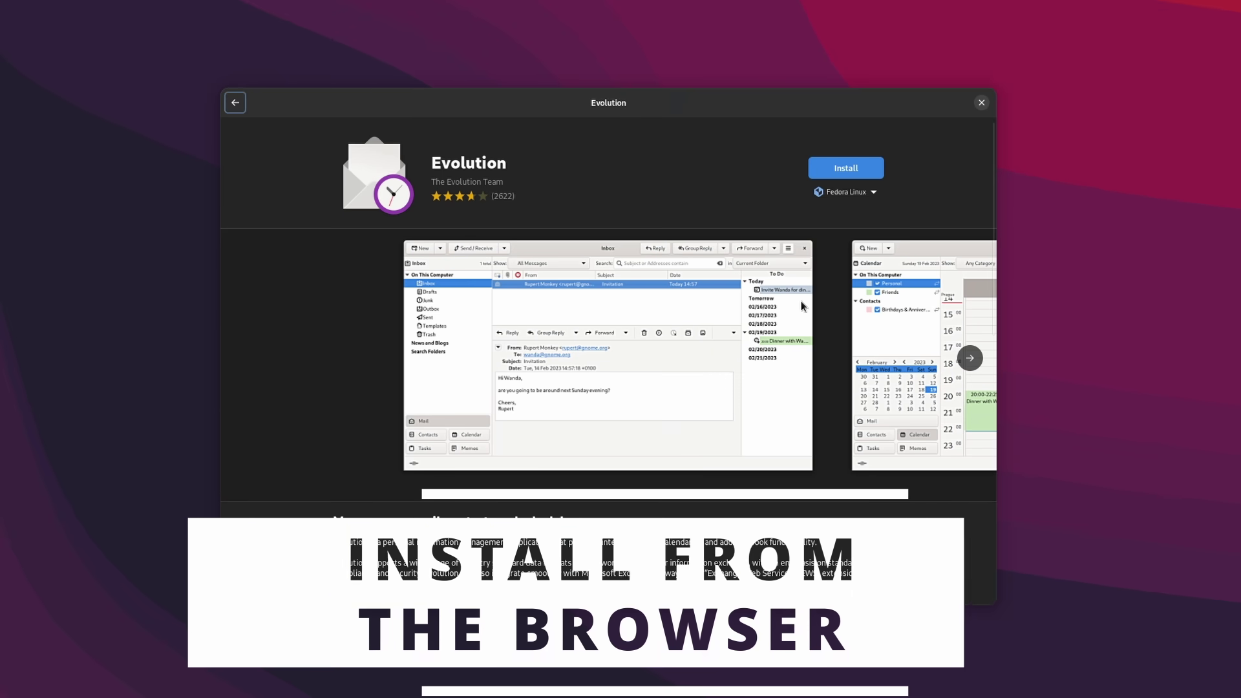
pyautogui.click(847, 193)
pyautogui.click(840, 325)
pyautogui.click(846, 168)
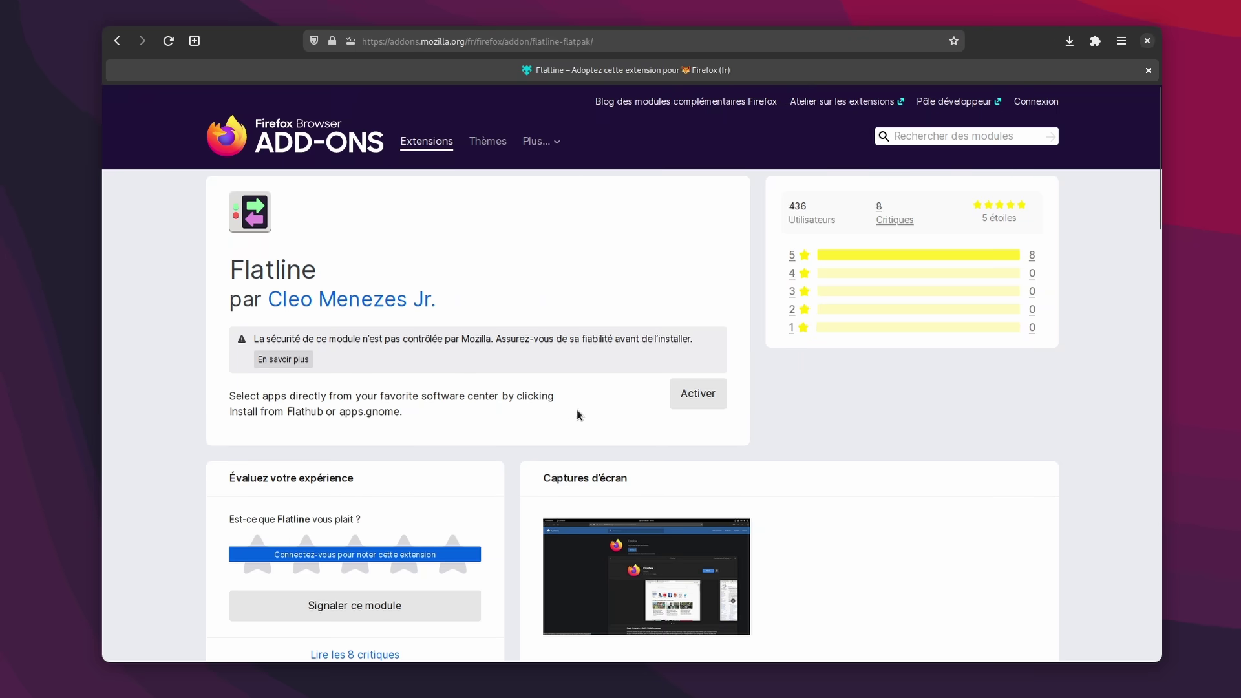
pyautogui.click(686, 405)
# - Go to flathub.org in Firefox and open the Currency Converter page
pyautogui.click(517, 41)
pyautogui.write('flathub.org')
pyautogui.press('Return')
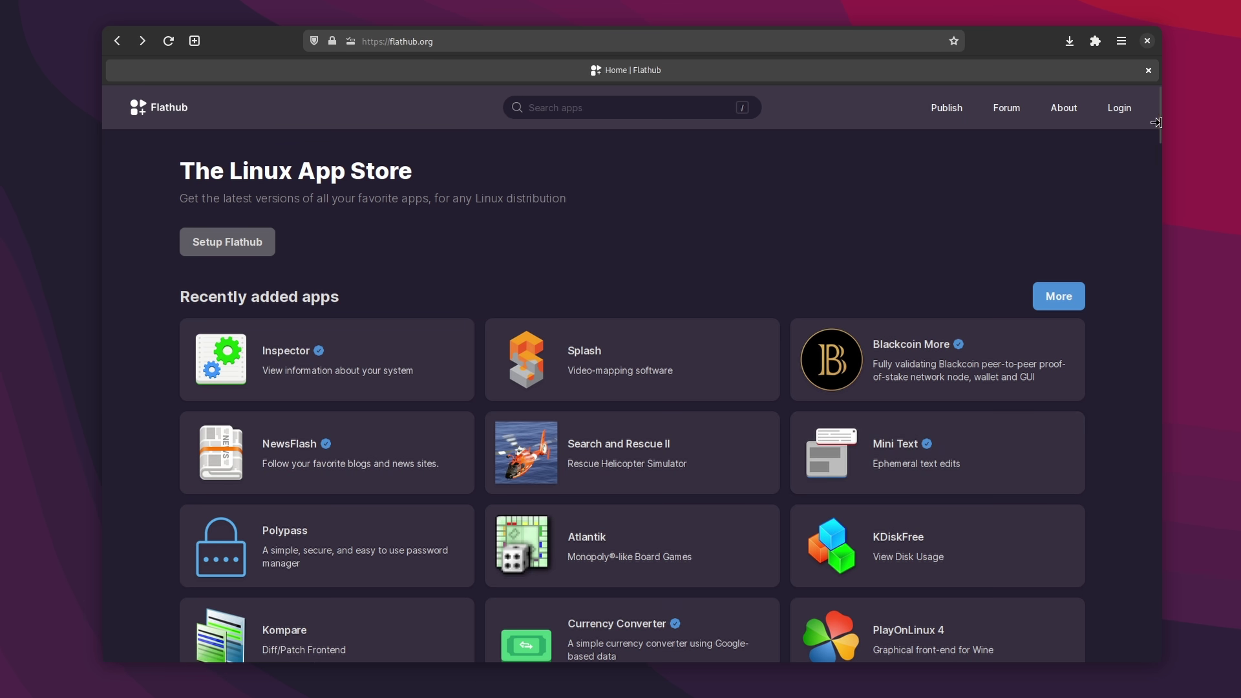
pyautogui.moveTo(1156, 98); pyautogui.dragTo(1161, 125)
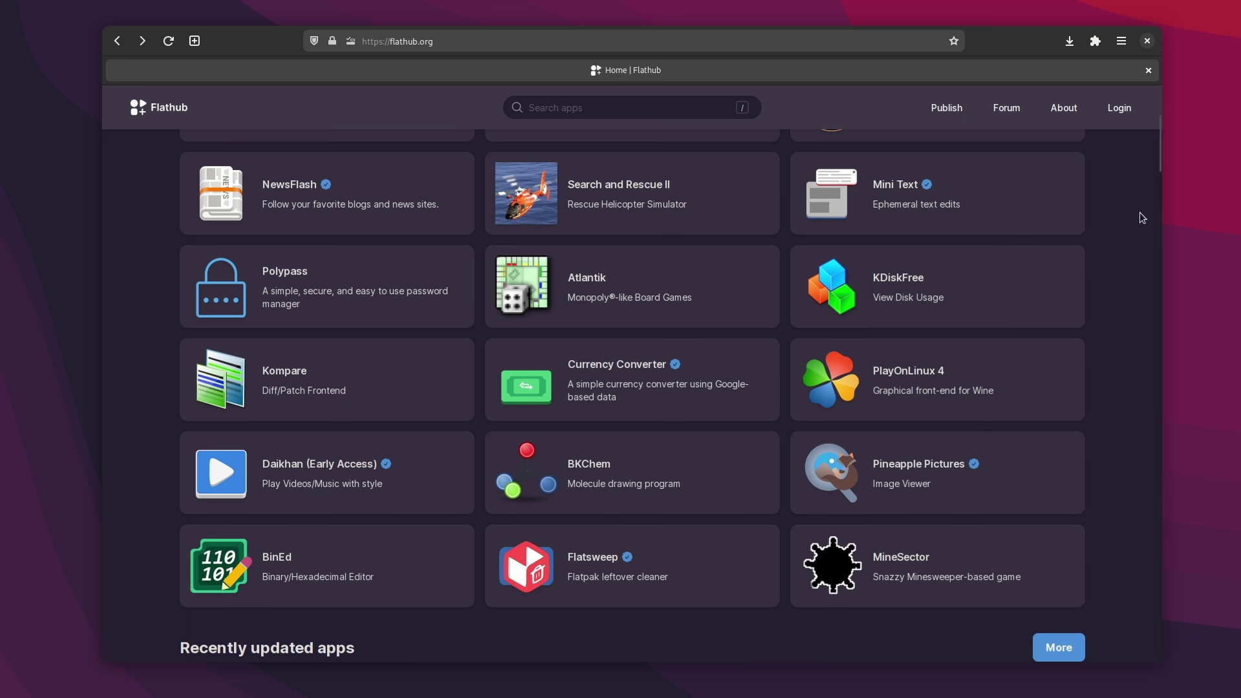
pyautogui.click(643, 393)
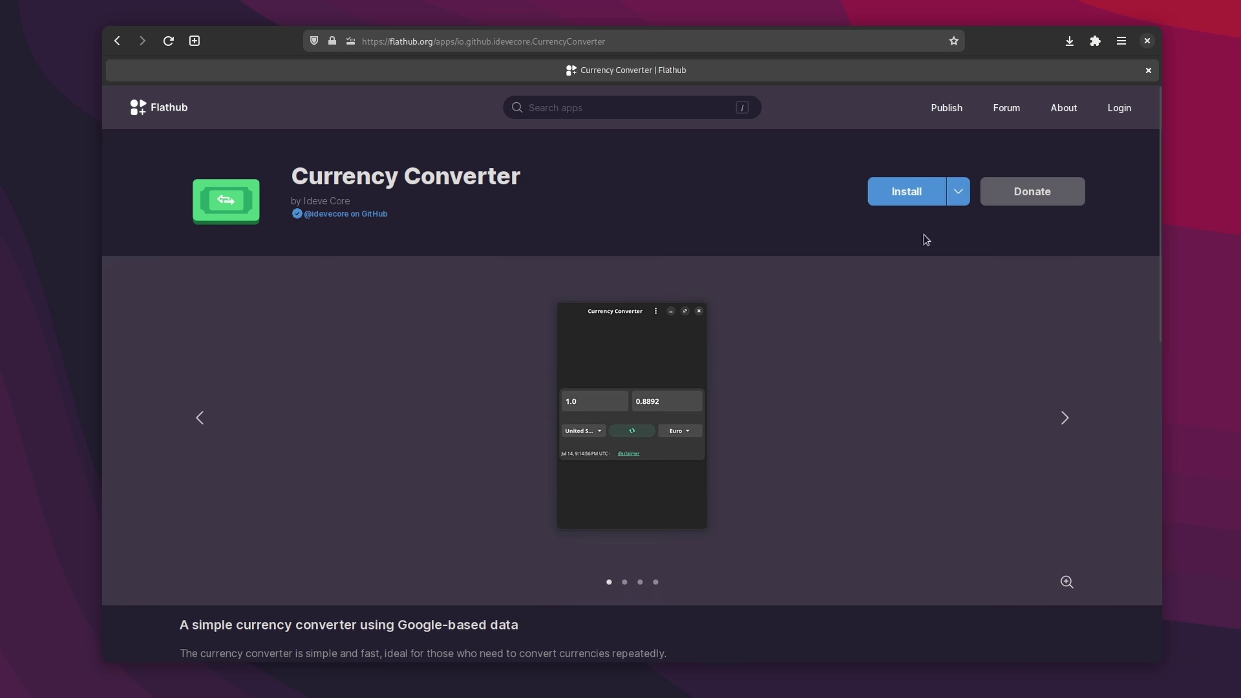
# - Install Currency Converter, then download its flatpakref and show it in its folder
pyautogui.click(906, 191)
pyautogui.moveTo(410, 158); pyautogui.dragTo(757, 141)
pyautogui.click(820, 200)
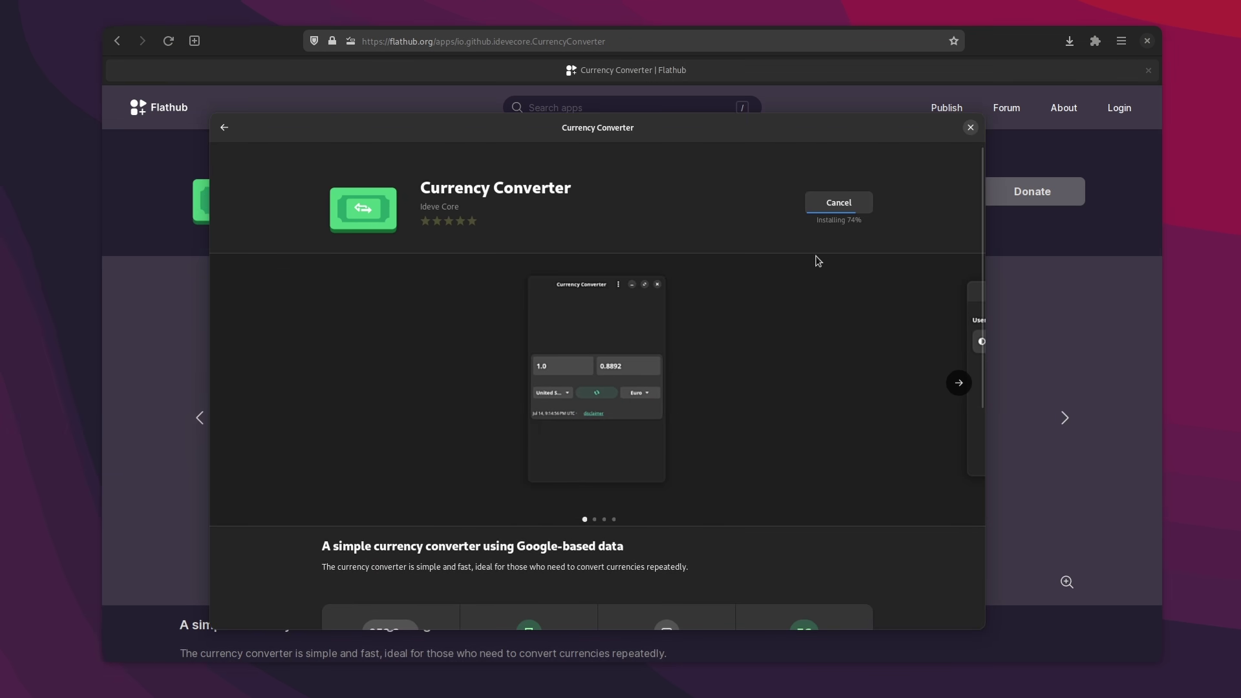
pyautogui.hotkey('alt', 'F4')
pyautogui.click(906, 206)
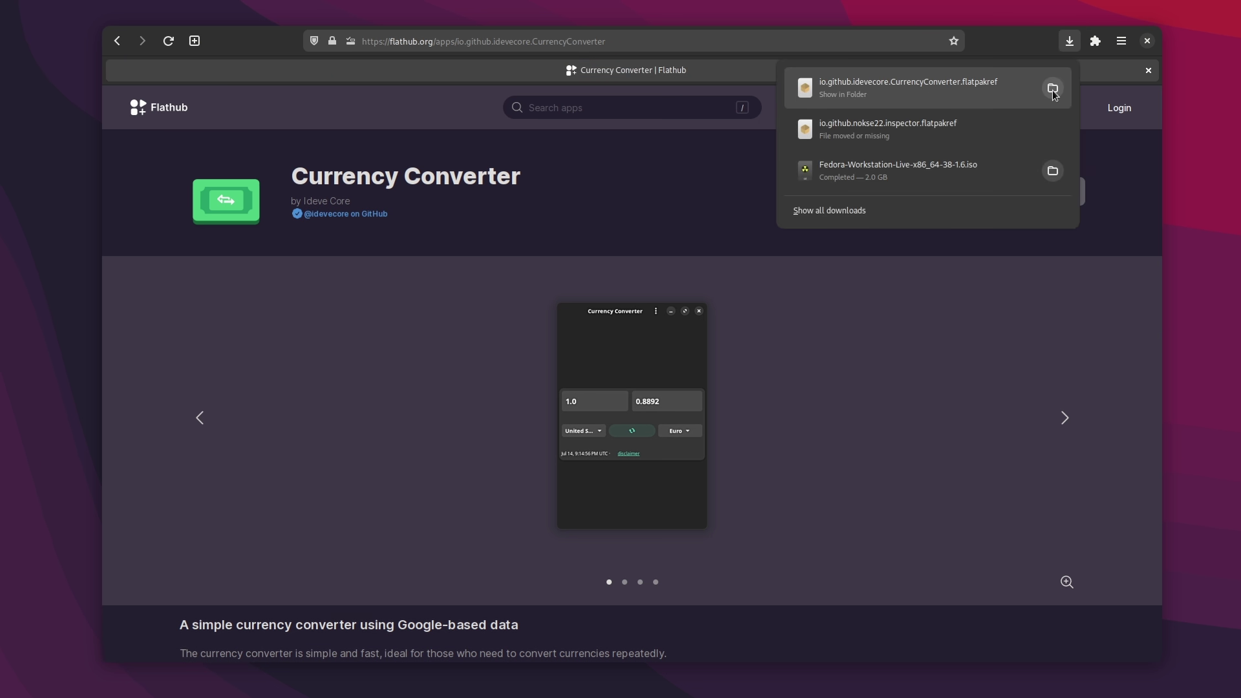
pyautogui.click(1052, 89)
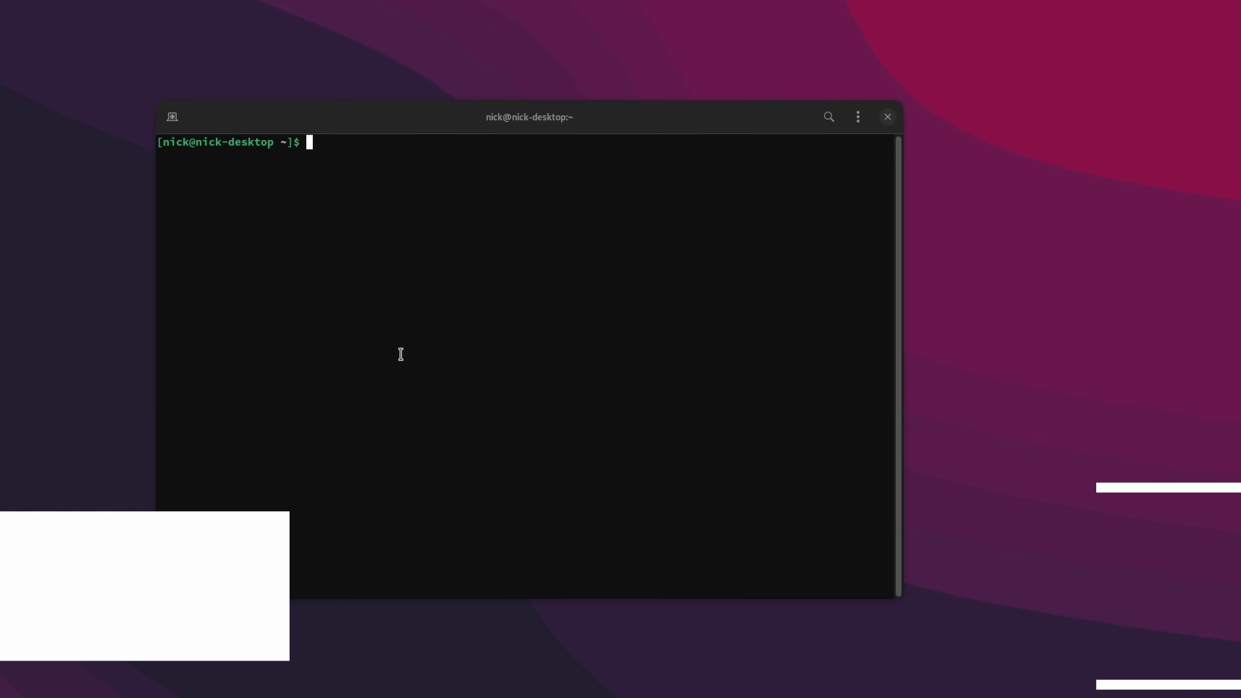
# - Run flatpak --help, scroll through the command list, then clear the screen
pyautogui.write('flatpak --')
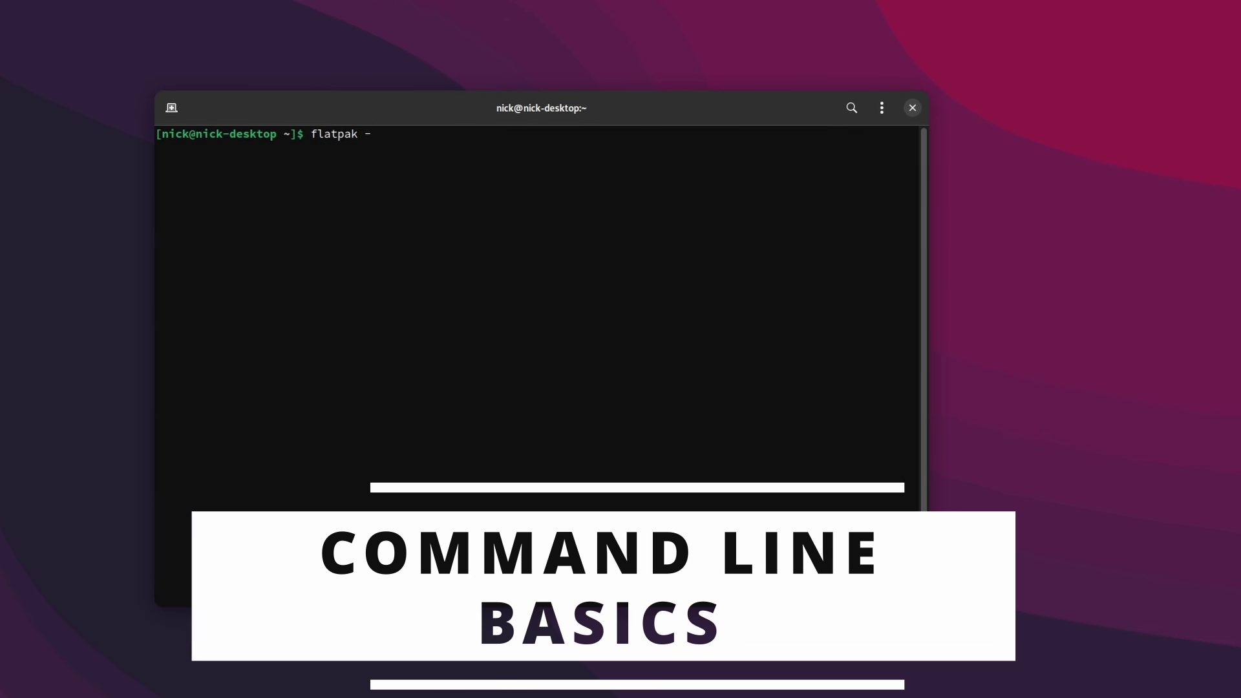
pyautogui.write('hel')
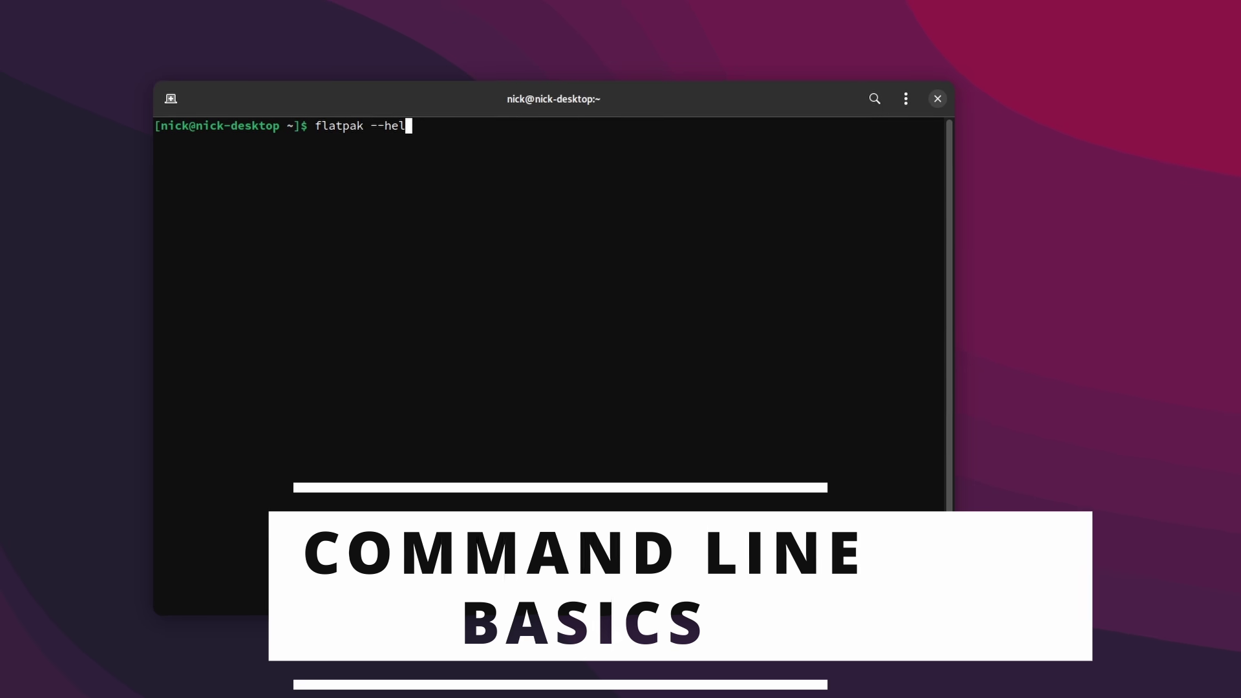
pyautogui.write('p')
pyautogui.press('Return')
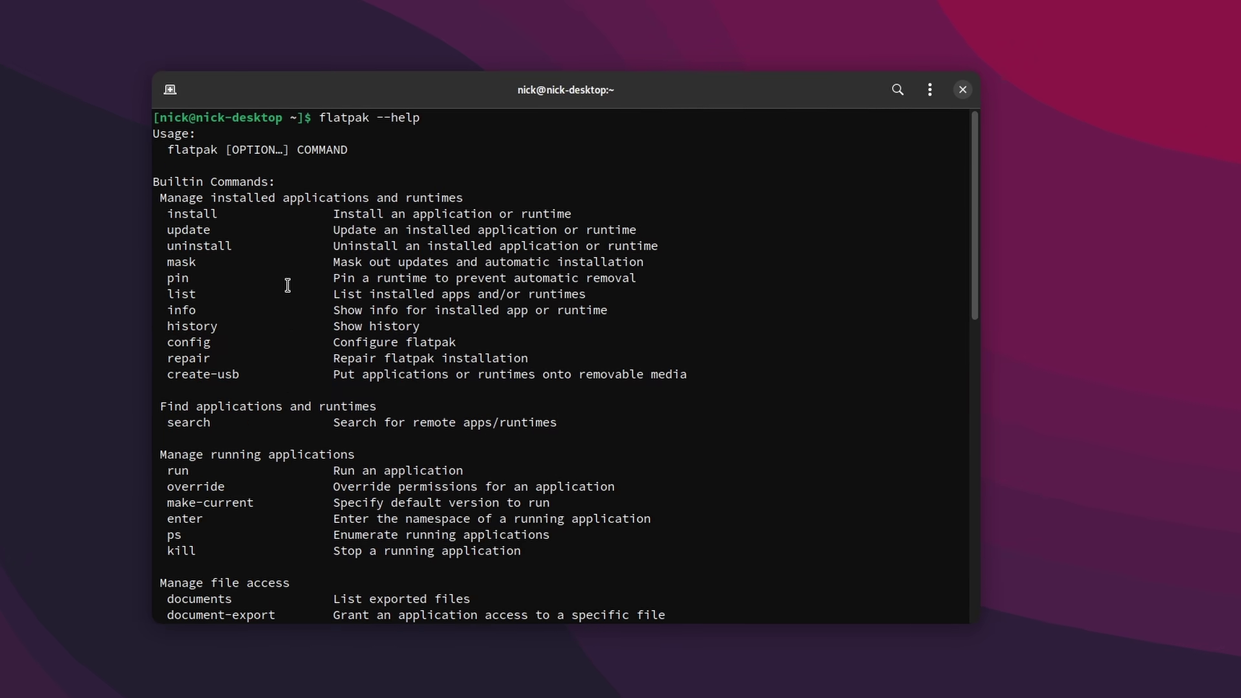
pyautogui.moveTo(155, 211); pyautogui.dragTo(651, 374)
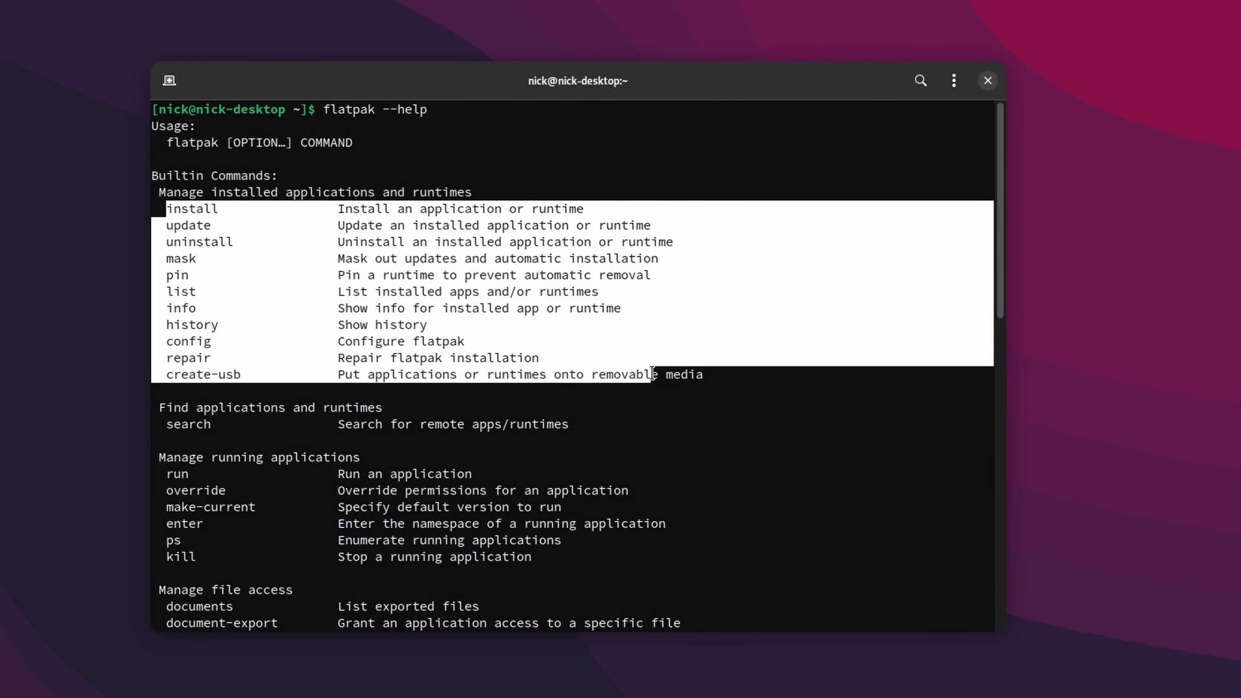
pyautogui.scroll(-4, 504, 334)
pyautogui.scroll(-11, 514, 334)
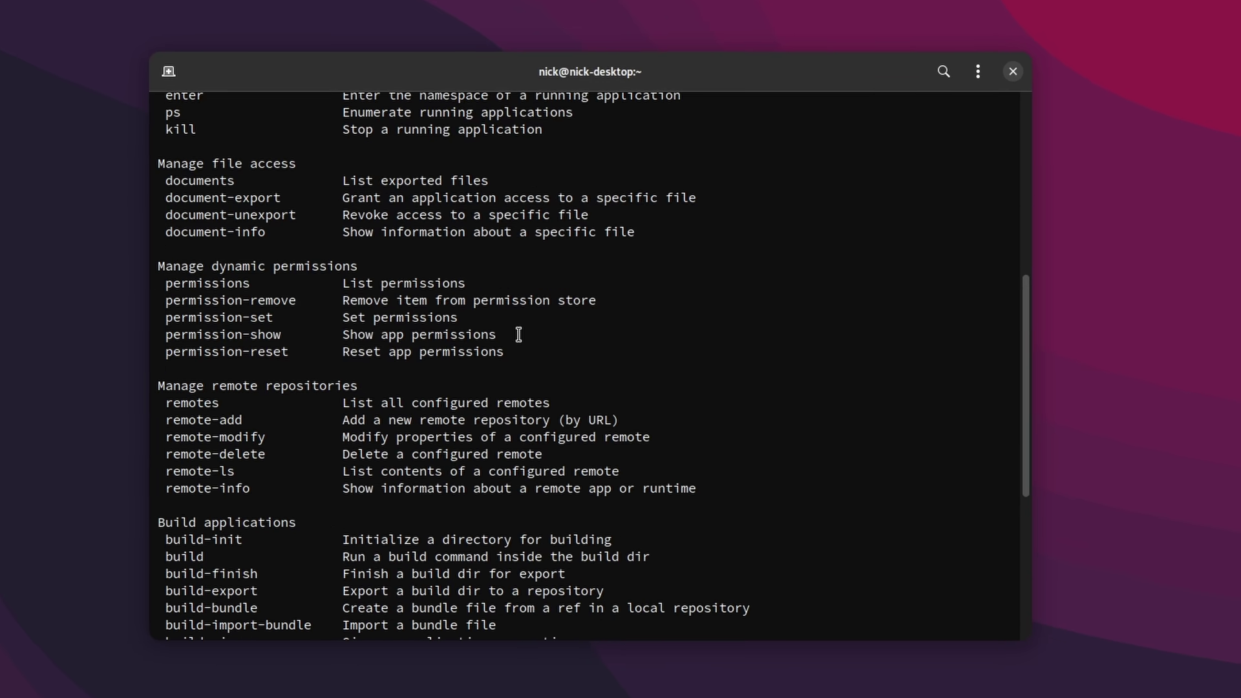
pyautogui.hotkey('ctrl', 'l')
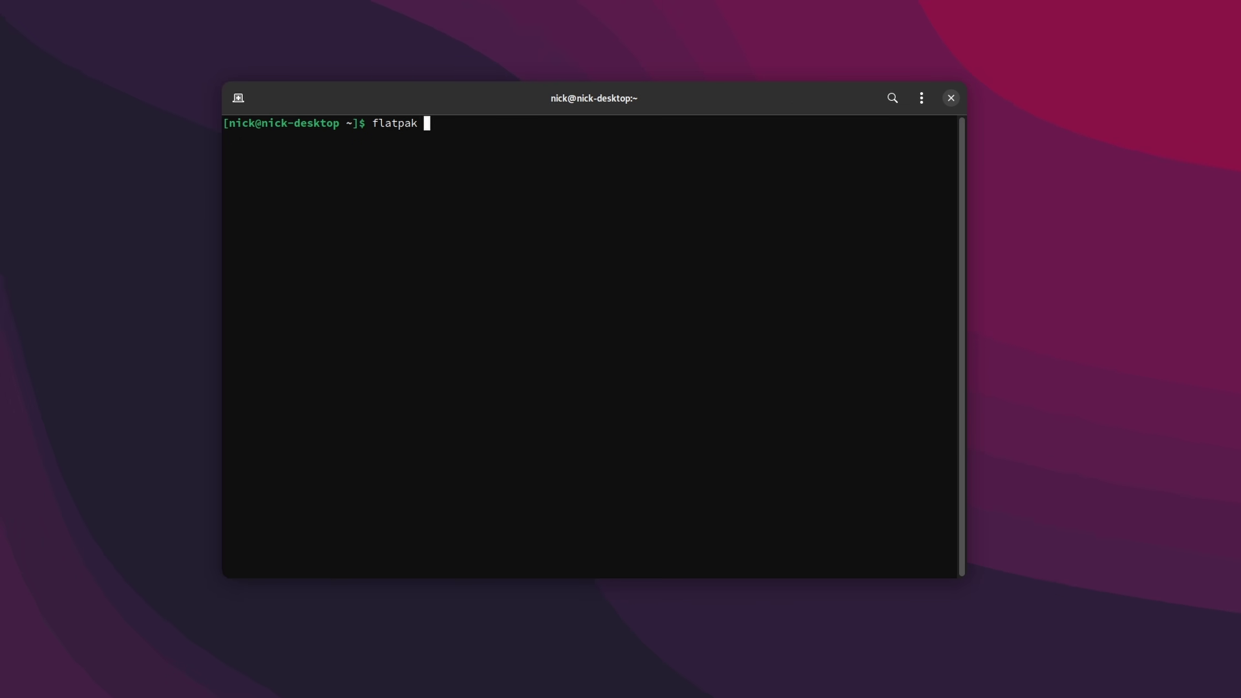
# - Start flatpak install minitext, accept the flathub ref, decline the install, then clear
pyautogui.write('flatpak install minitext')
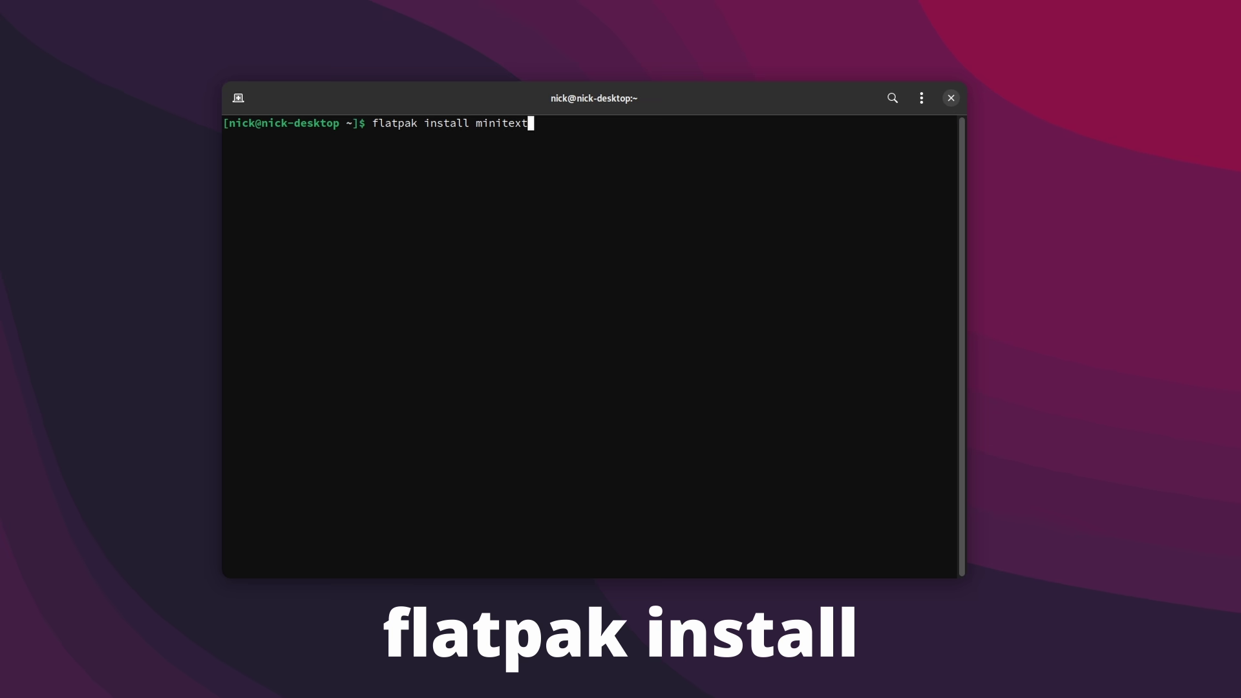
pyautogui.press('Return')
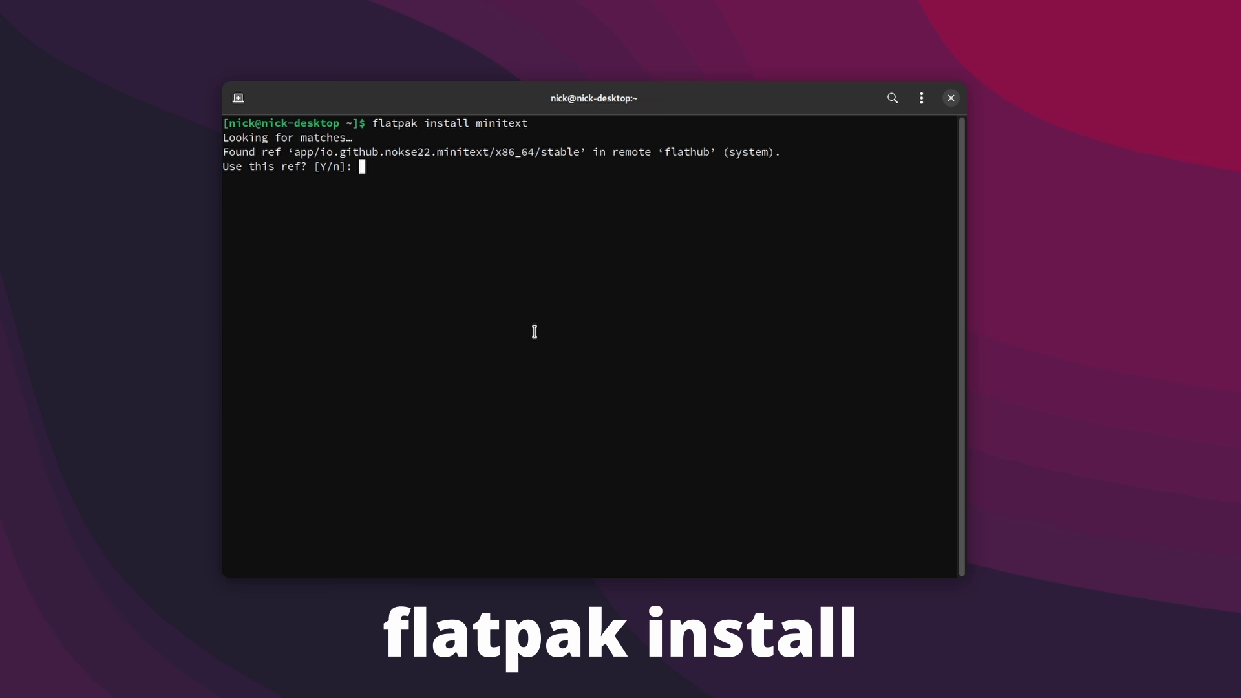
pyautogui.tripleClick(436, 153)
pyautogui.click(470, 177)
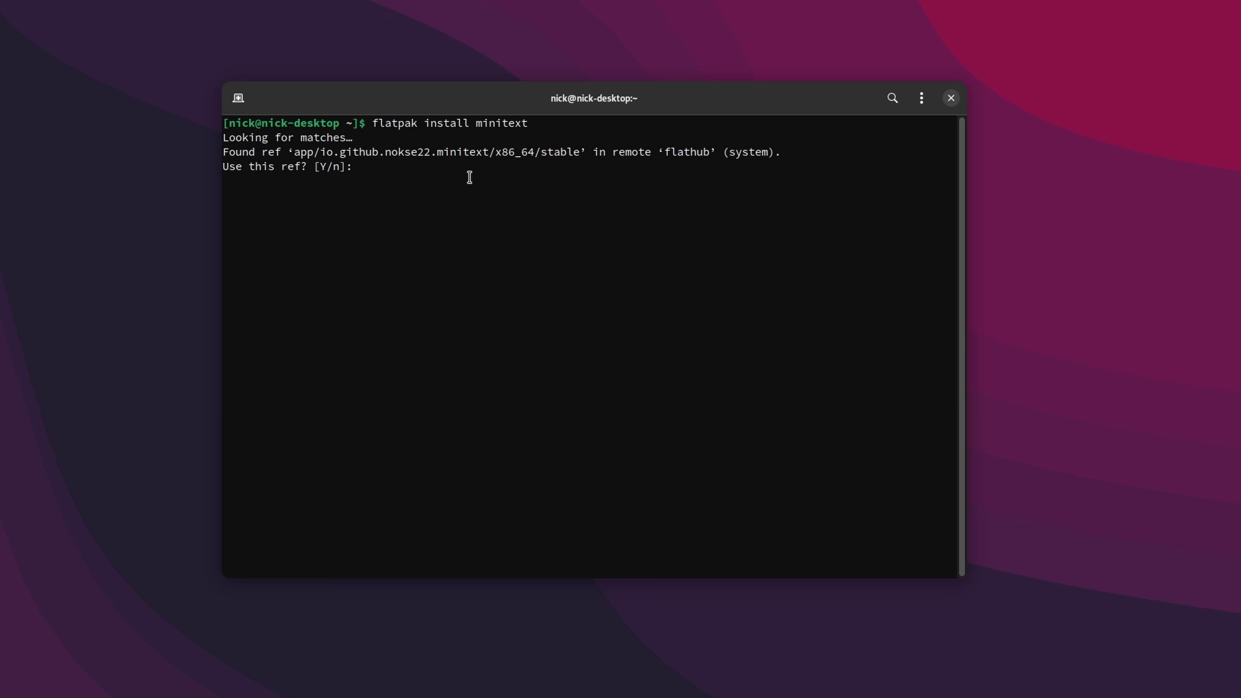
pyautogui.write('Y')
pyautogui.press('Return')
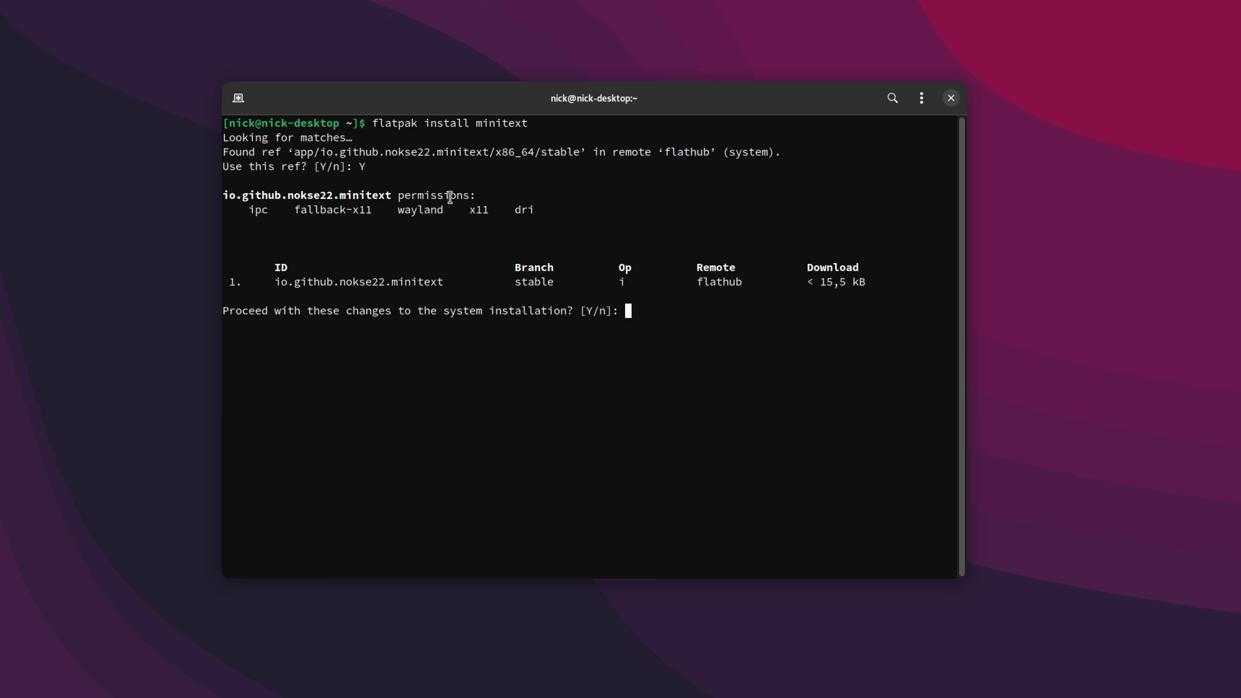
pyautogui.moveTo(632, 301); pyautogui.dragTo(421, 223)
pyautogui.click(436, 251)
pyautogui.write('n')
pyautogui.press('Return')
pyautogui.write('clear')
pyautogui.press('Return')
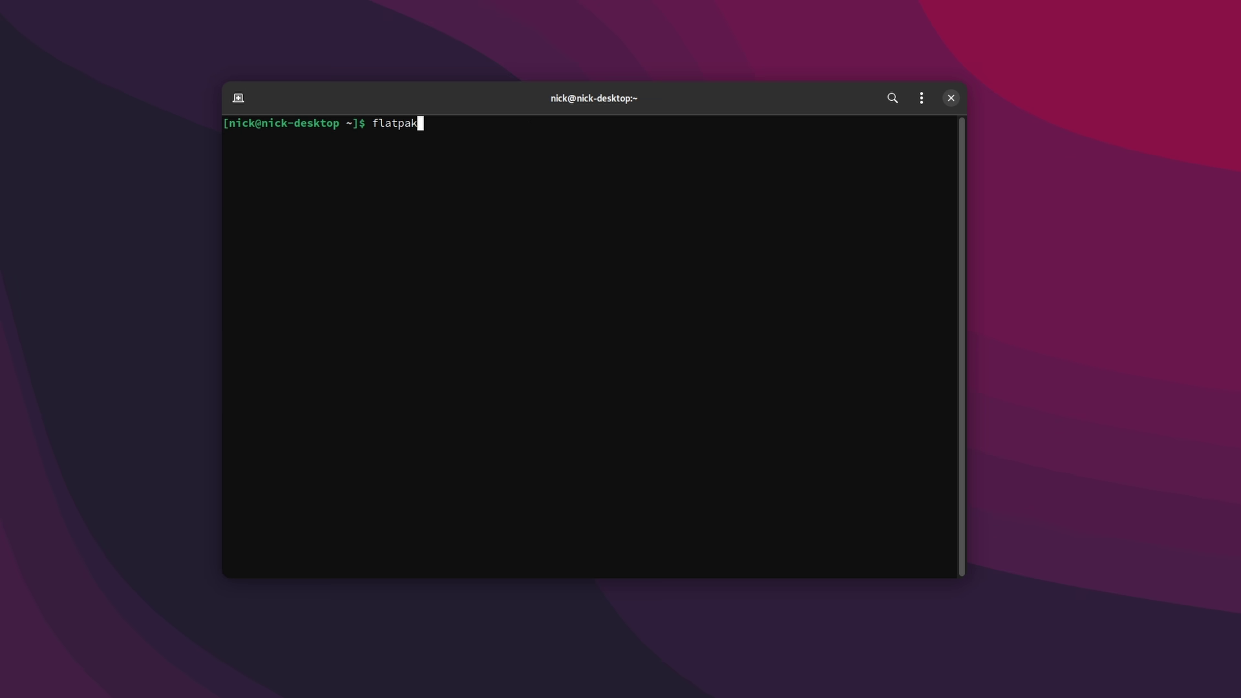
# - Try removing currencyconverter and check for unused runtimes; both report nothing to do
pyautogui.write('flatpak remove currenc')
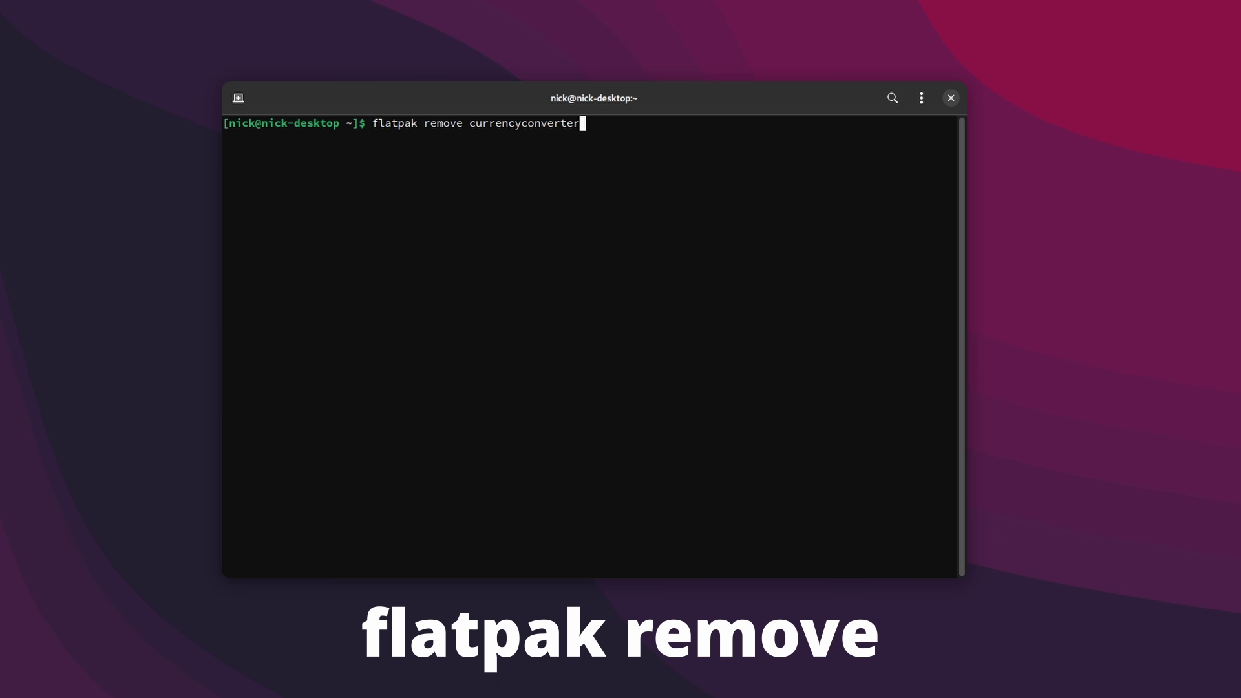
pyautogui.write('yconverter')
pyautogui.press('Return')
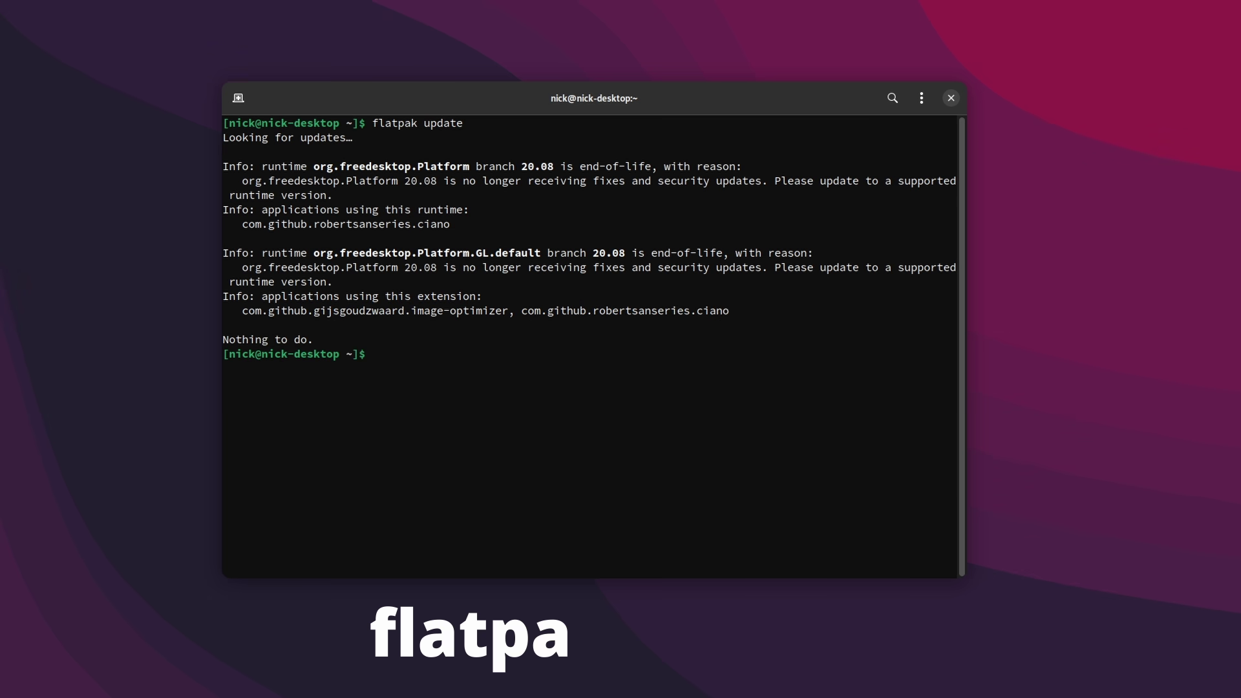
pyautogui.moveTo(374, 353); pyautogui.dragTo(221, 340)
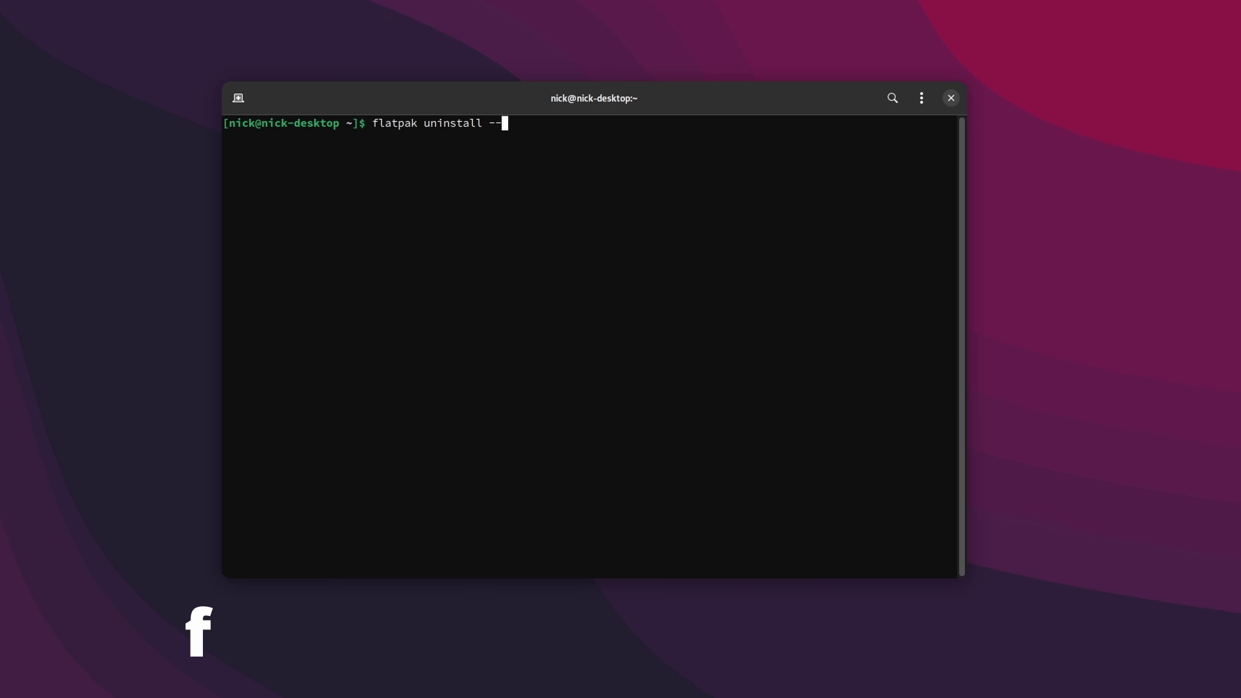
pyautogui.write('unused')
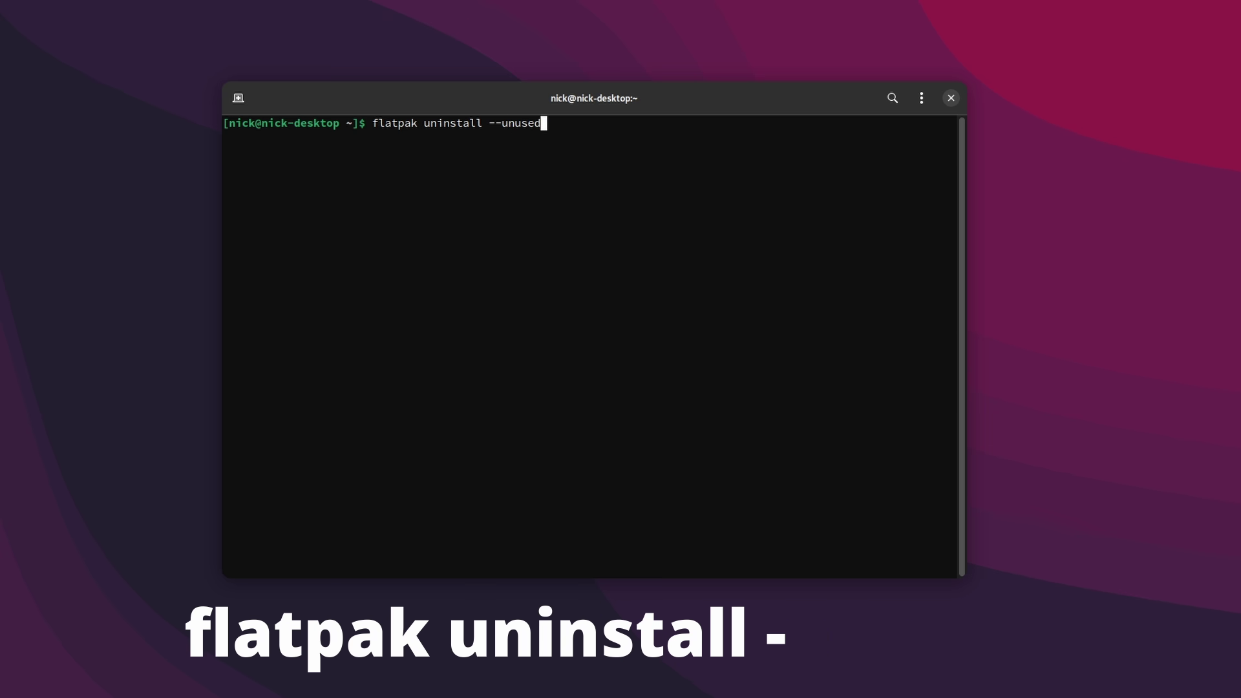
pyautogui.press('Return')
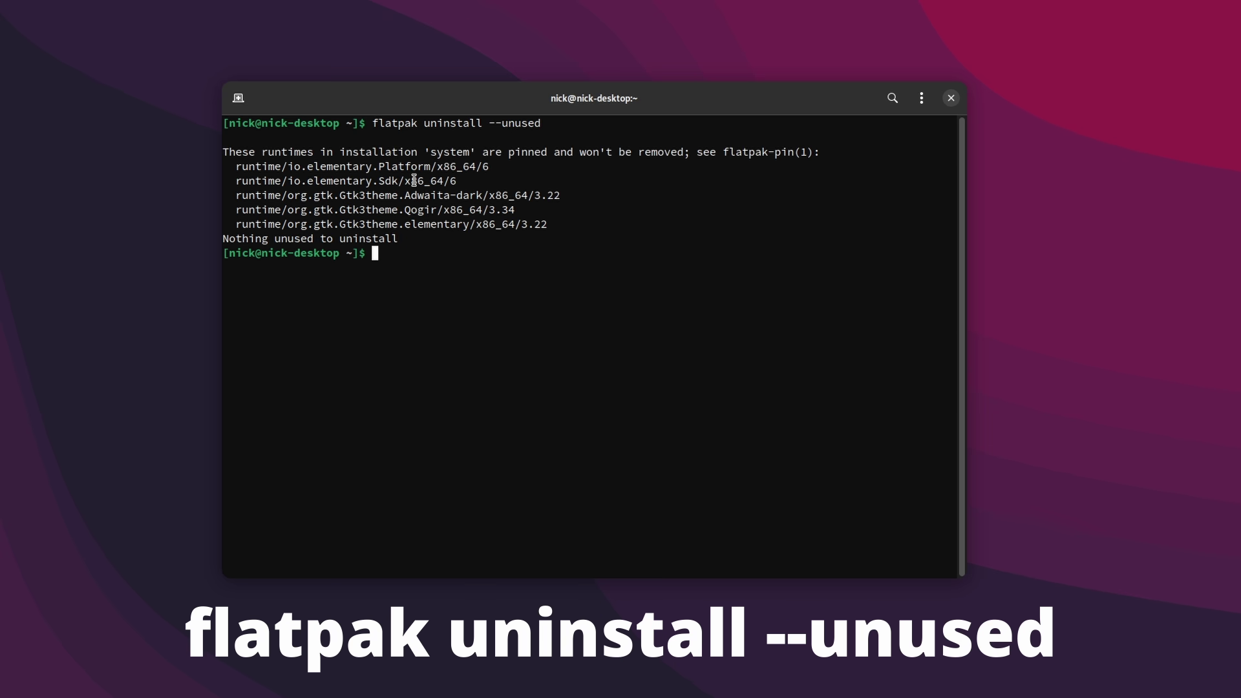
pyautogui.moveTo(245, 229); pyautogui.dragTo(222, 120)
pyautogui.click(387, 238)
pyautogui.click(222, 119)
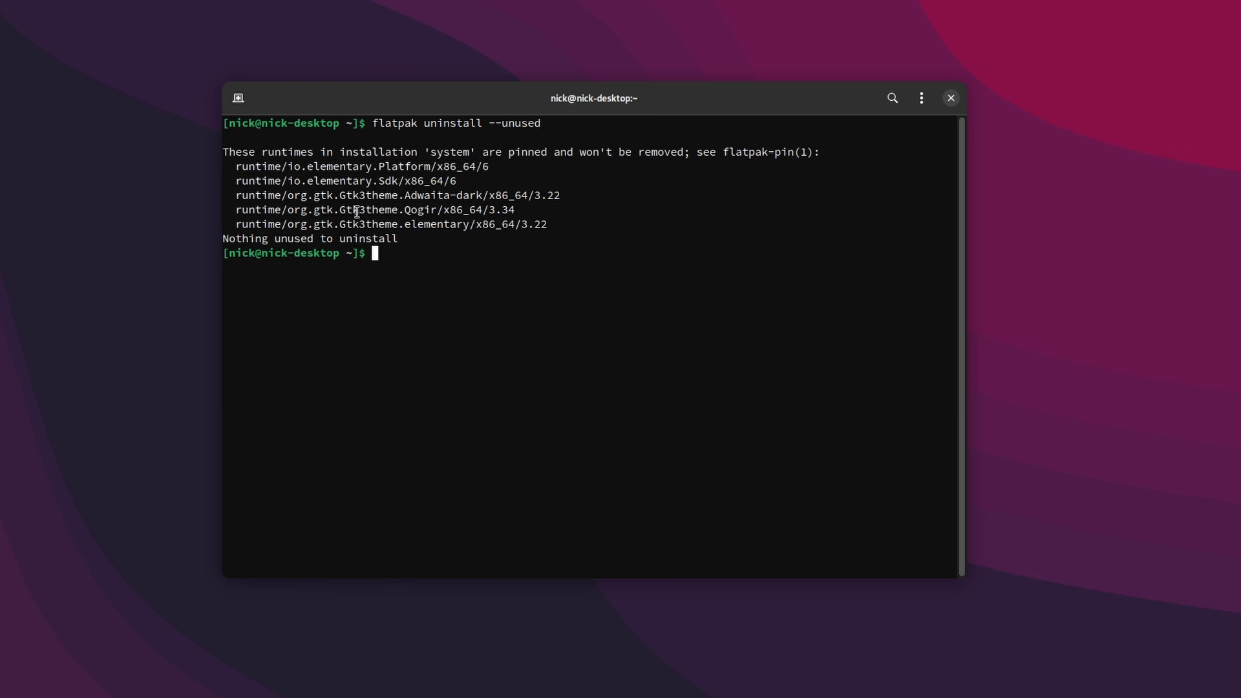
# - List the installed Flatpak apps and runtimes and scroll through them
pyautogui.hotkey('ctrl', 'l')
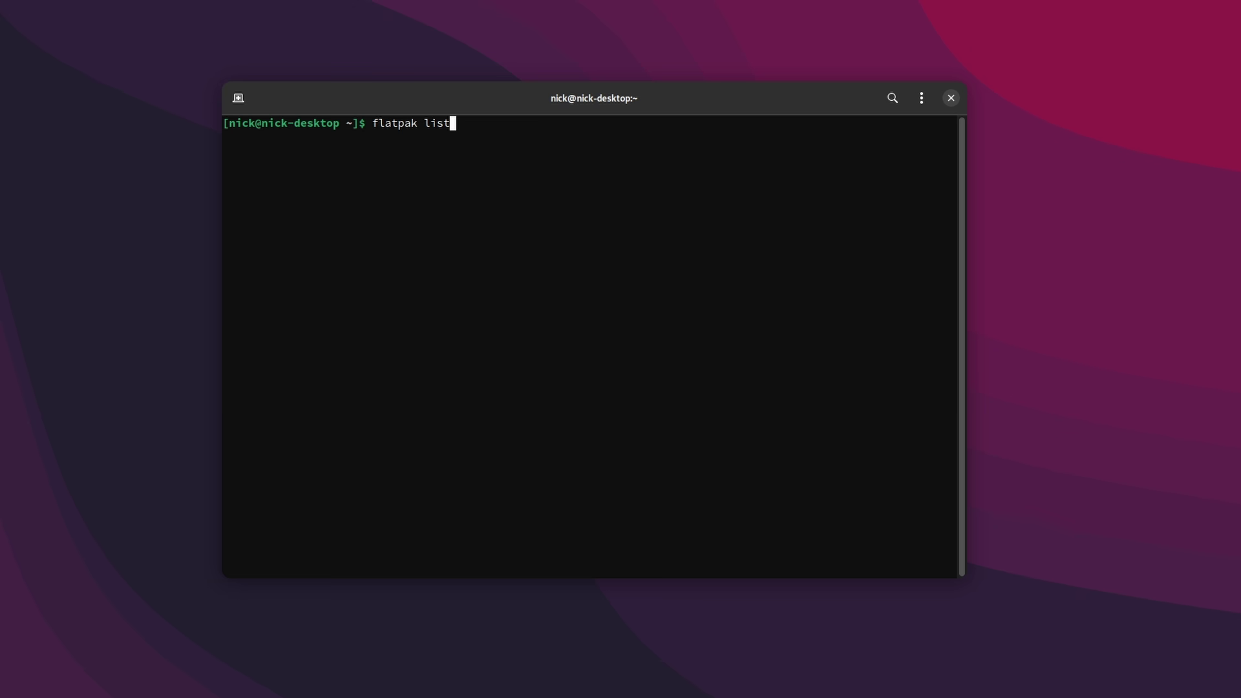
pyautogui.press('Return')
pyautogui.scroll(15, 404, 407)
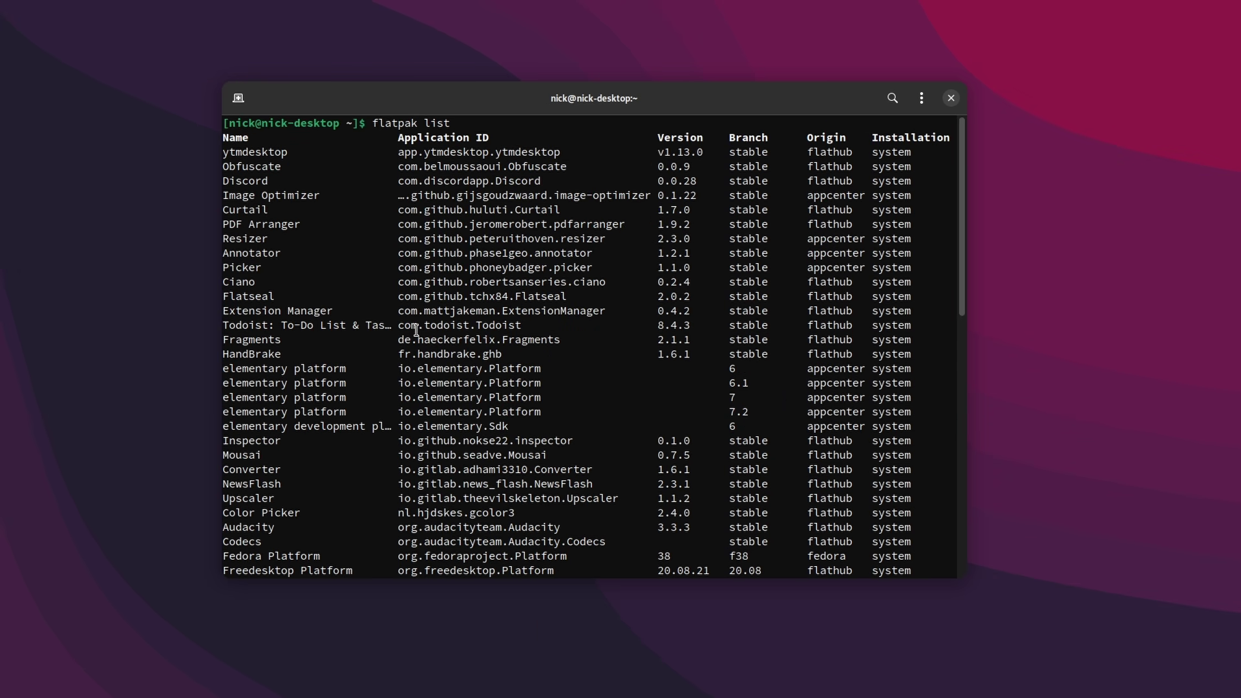
pyautogui.scroll(-15, 417, 329)
# - Run flatpak run minitext, which fails with an invalid ID error
pyautogui.hotkey('ctrl', 'l')
pyautogui.write('flatpak run')
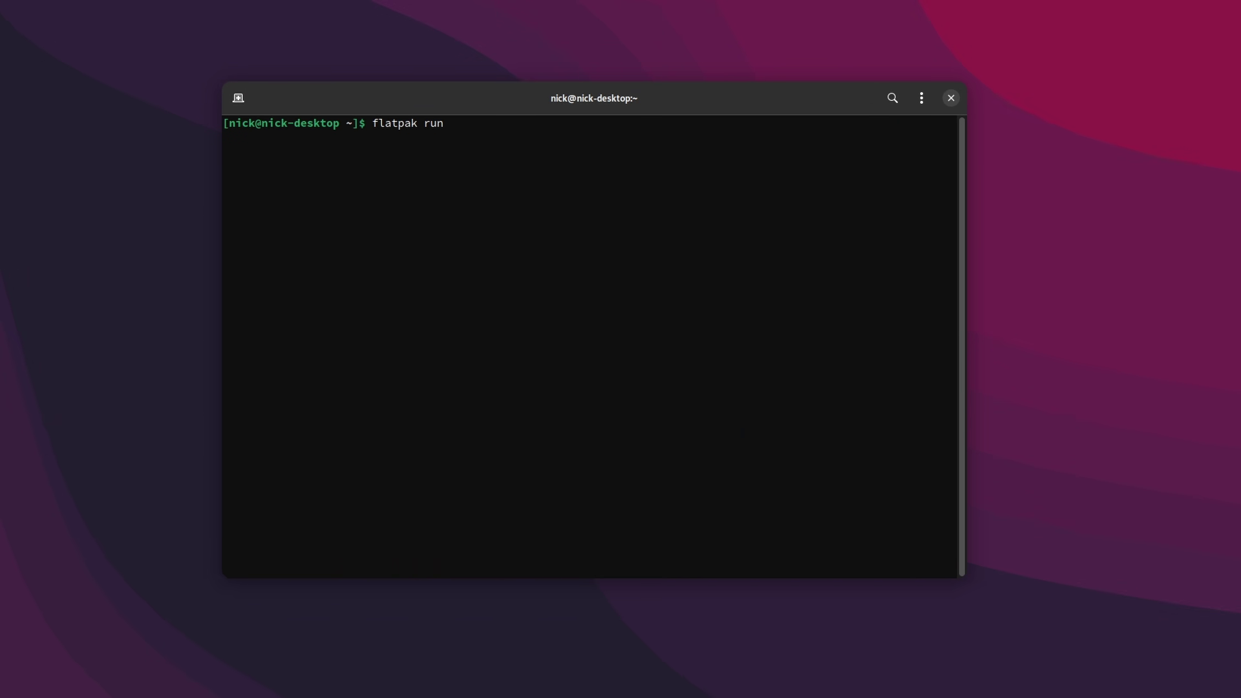
pyautogui.write(' minitext')
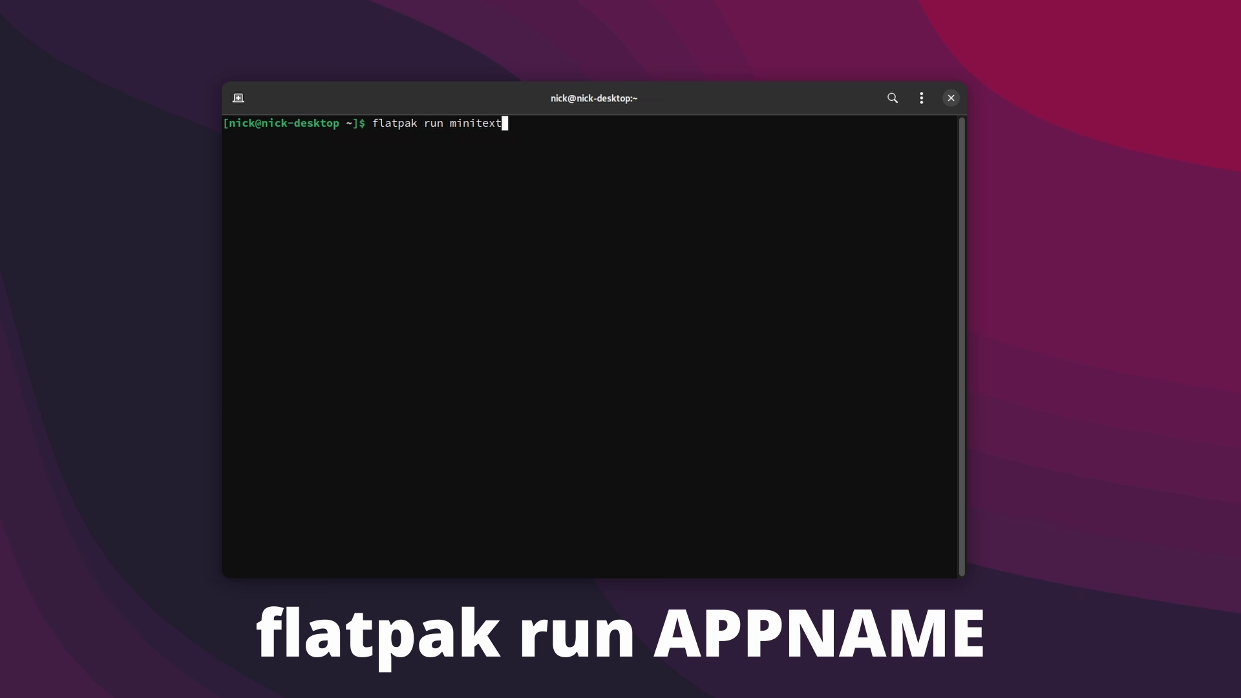
pyautogui.press('Return')
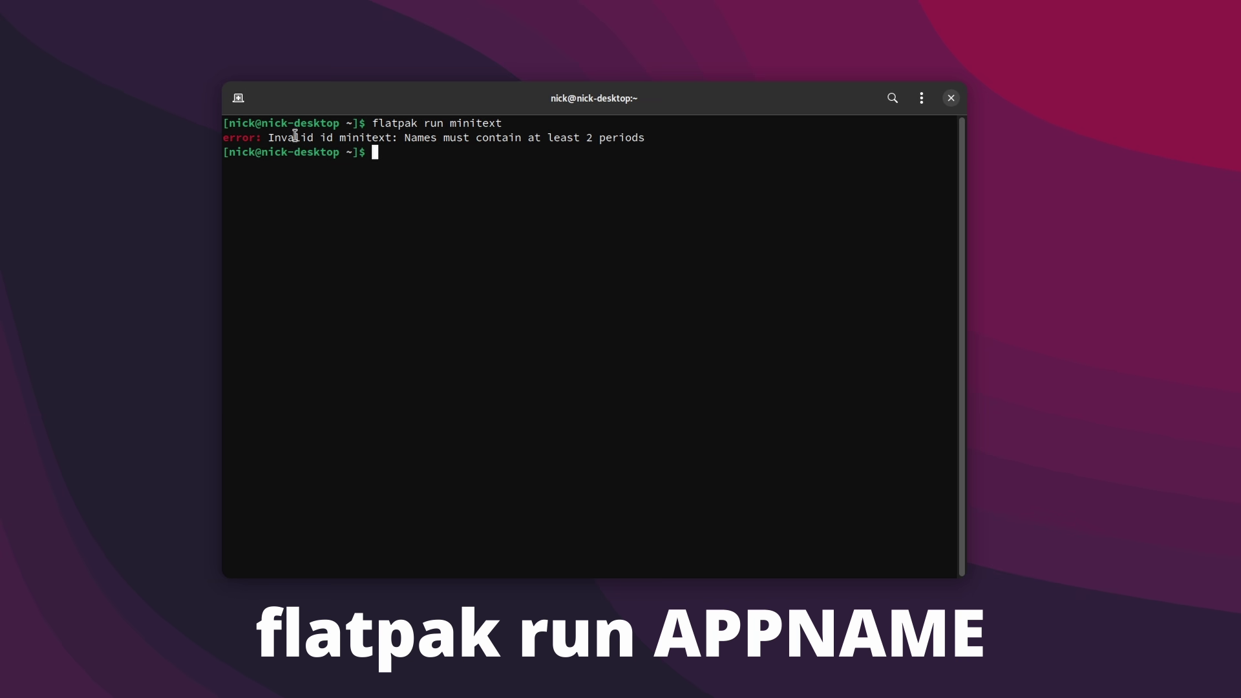
pyautogui.moveTo(290, 135); pyautogui.dragTo(646, 138)
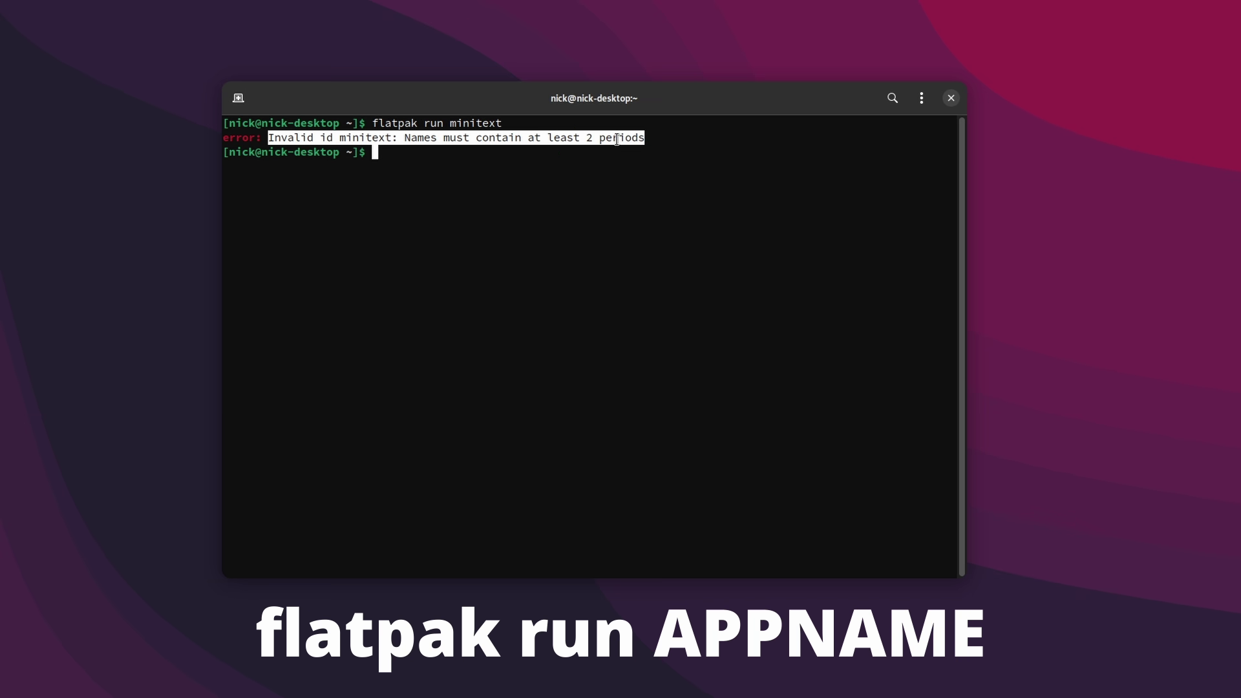
pyautogui.click(579, 159)
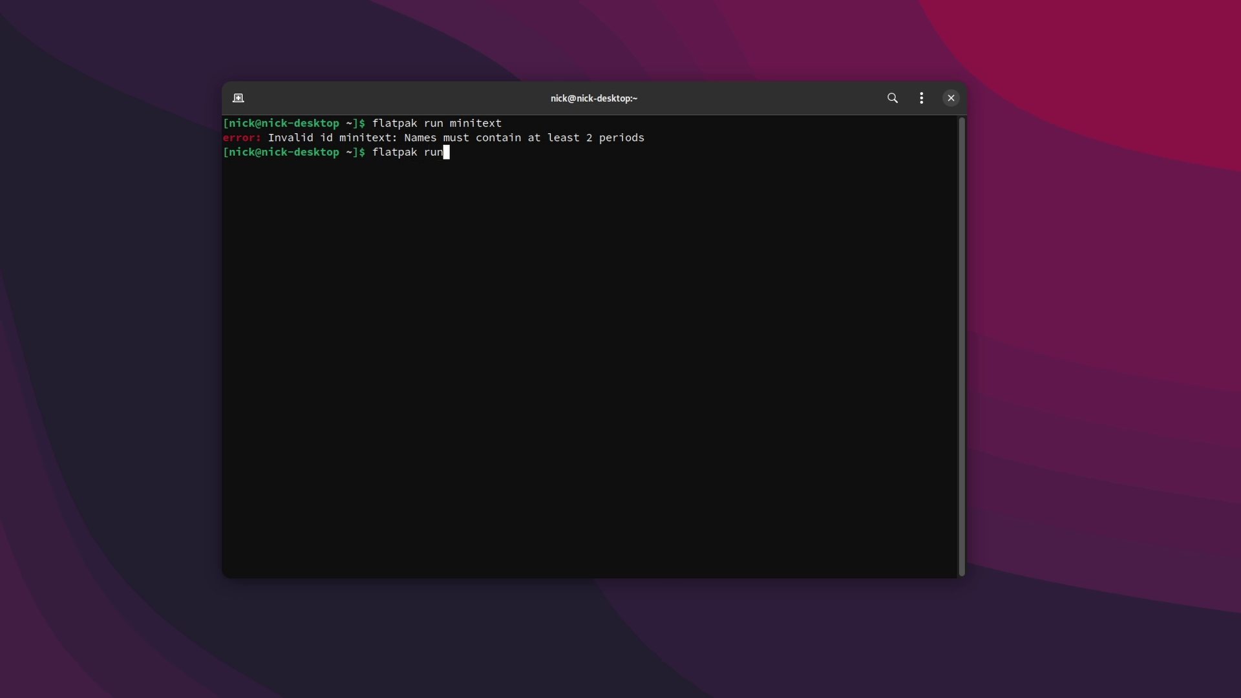
# - Tab-complete flatpak run and flatpak kill to list app IDs and running Iotas and PikaBackup
pyautogui.press('Tab')
pyautogui.press('Tab')
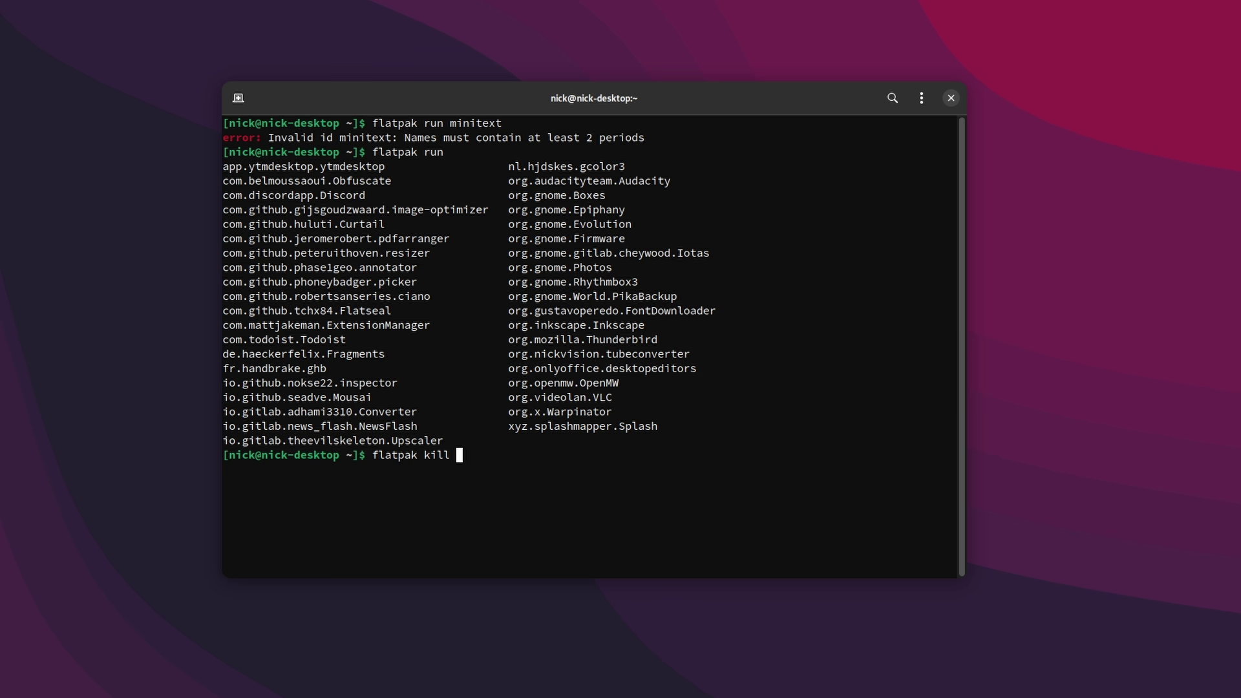
pyautogui.press('Tab')
pyautogui.press('Tab')
pyautogui.moveTo(438, 468); pyautogui.dragTo(660, 484)
pyautogui.click(644, 477)
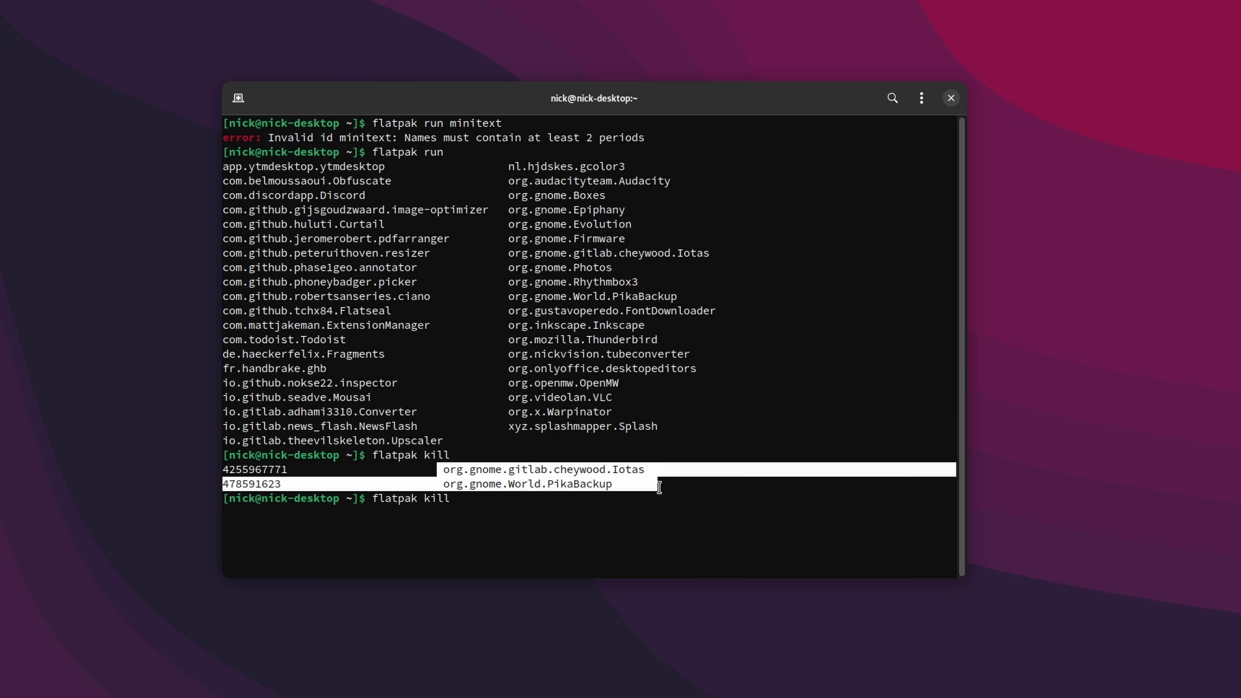
pyautogui.click(662, 485)
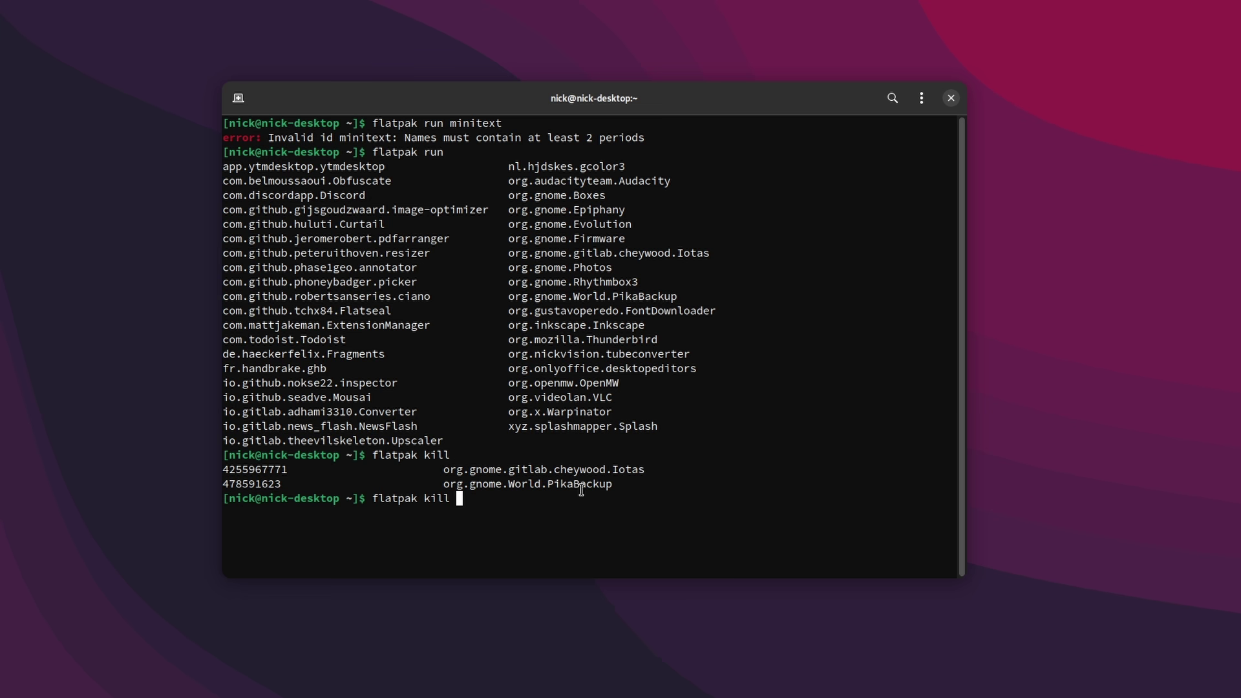
pyautogui.hotkey('ctrl', 'u')
pyautogui.hotkey('ctrl', 'l')
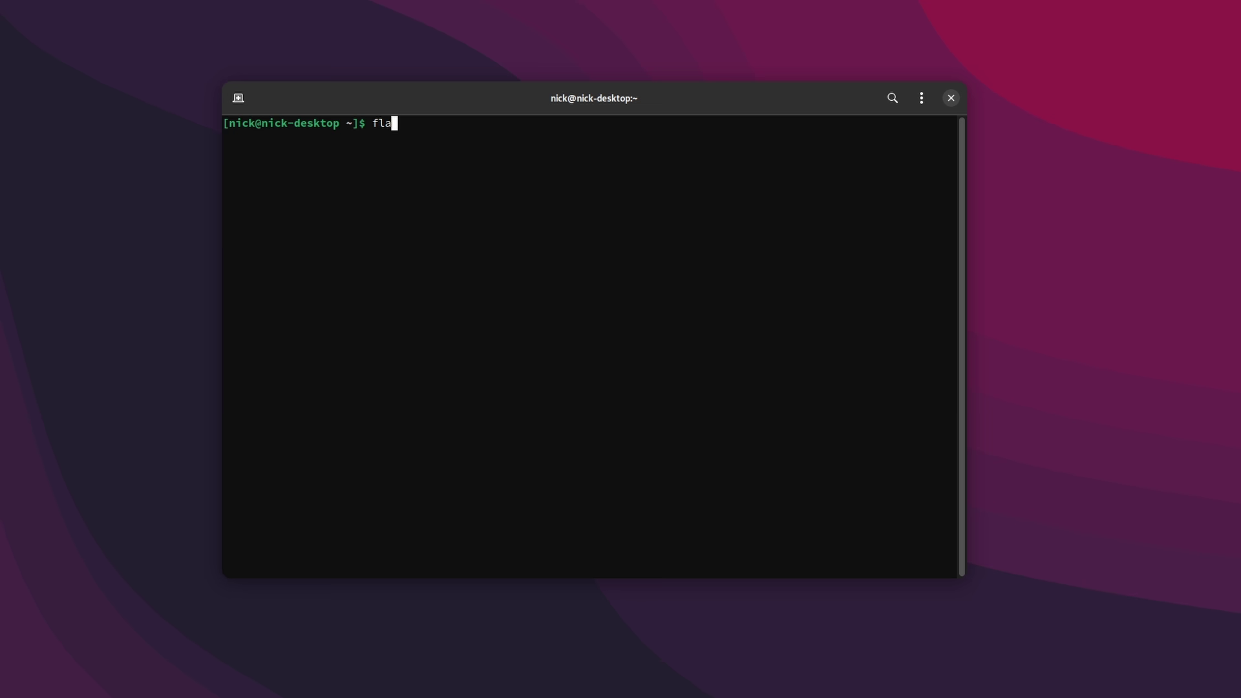
# - Run flatpak repair on the system installation at /var/lib/flatpak
pyautogui.press('Return')
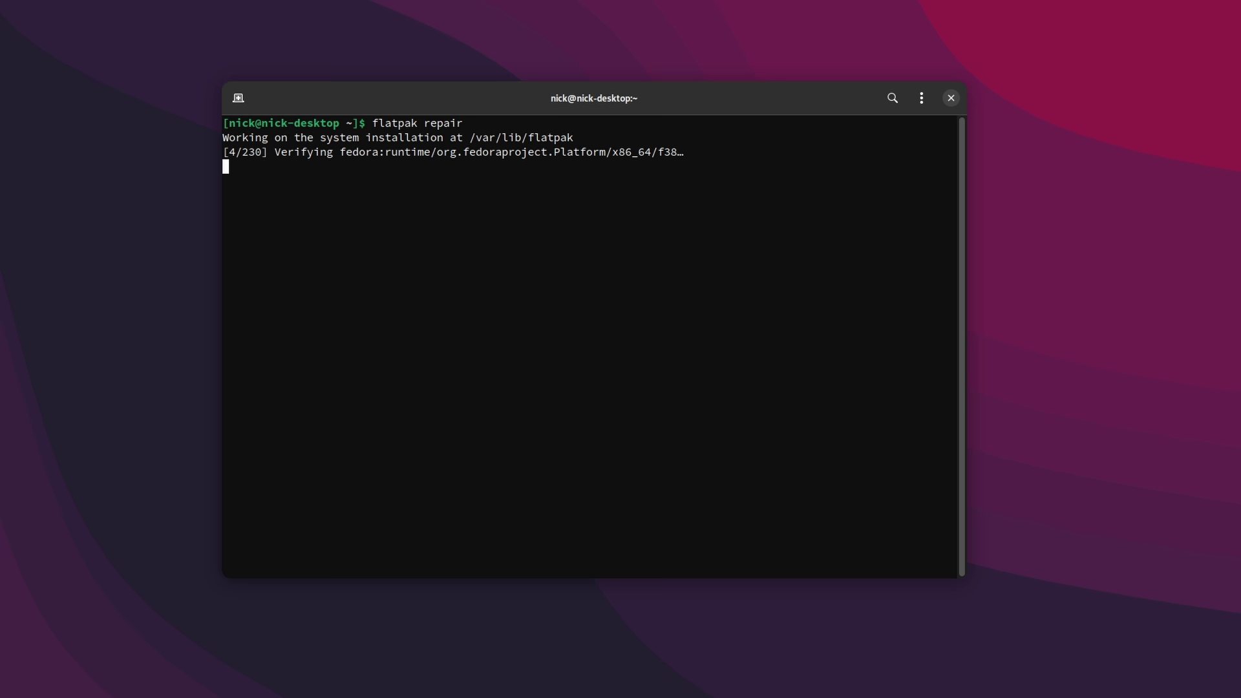